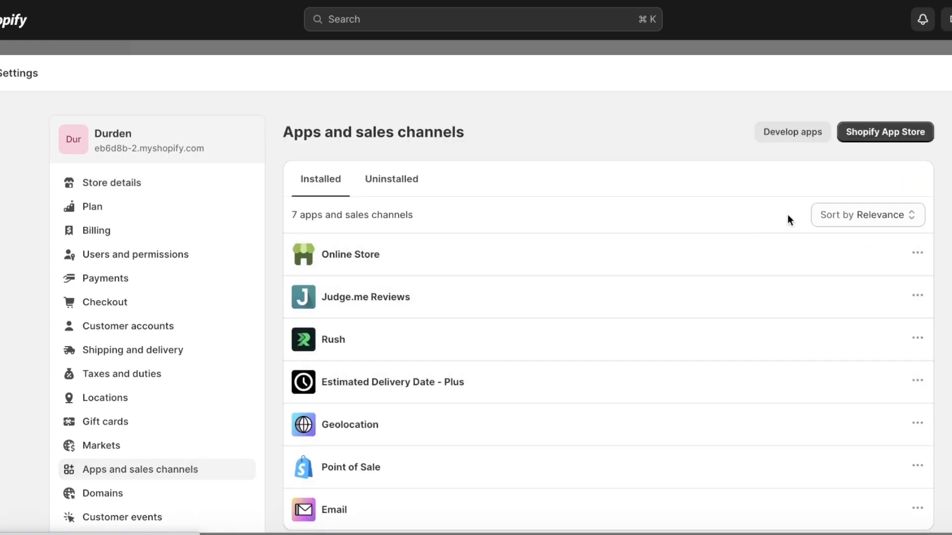
- Search the Shopify App Store for 'klaviyo' and start installing Klaviyo: Email Marketing & SMS
left_click(901, 132)
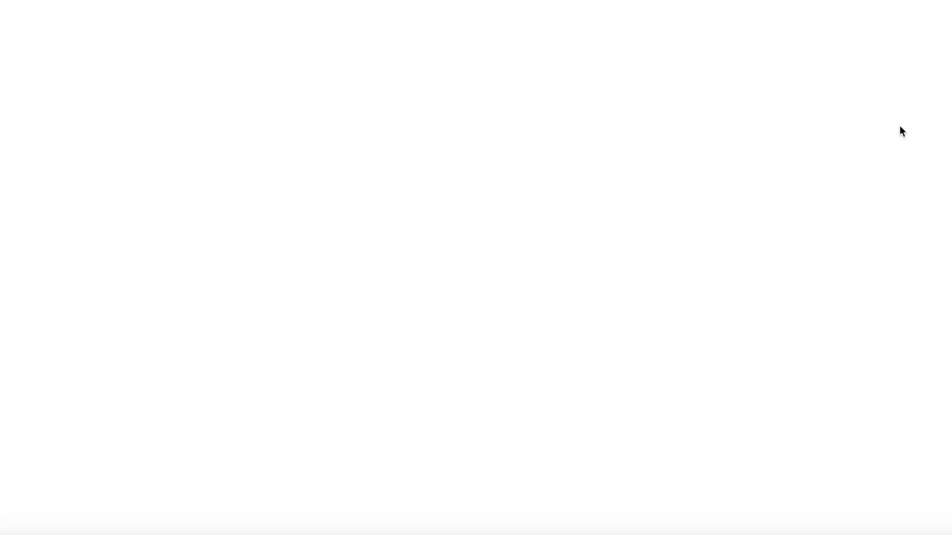
left_click(600, 28)
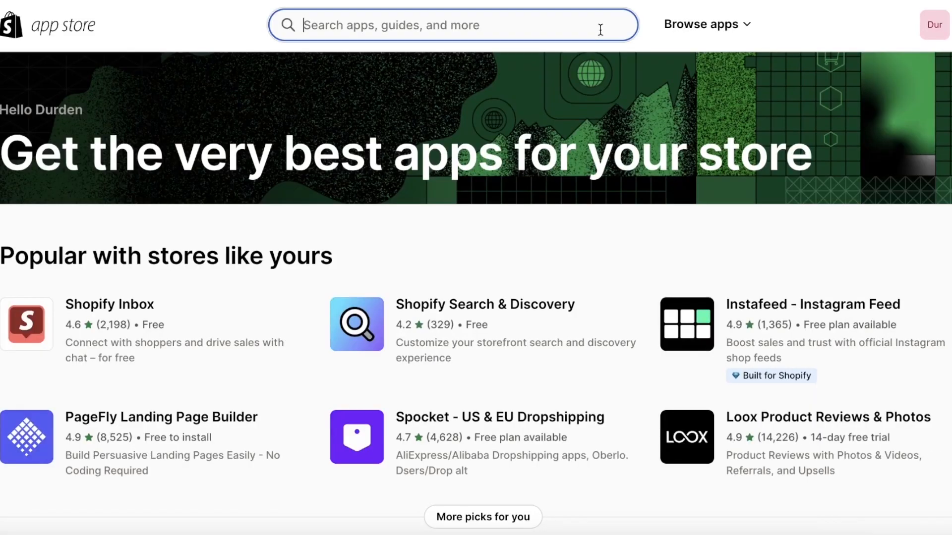
left_click(383, 76)
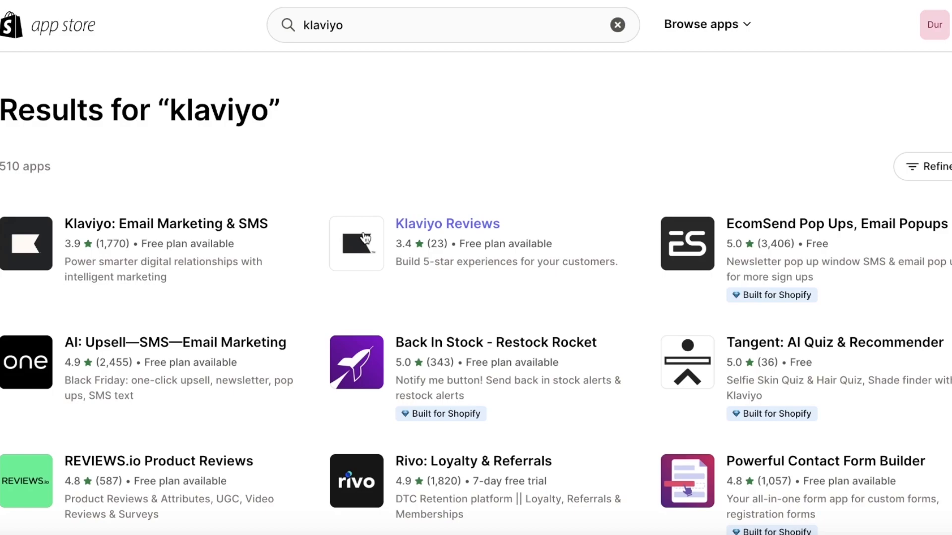
left_click(55, 246)
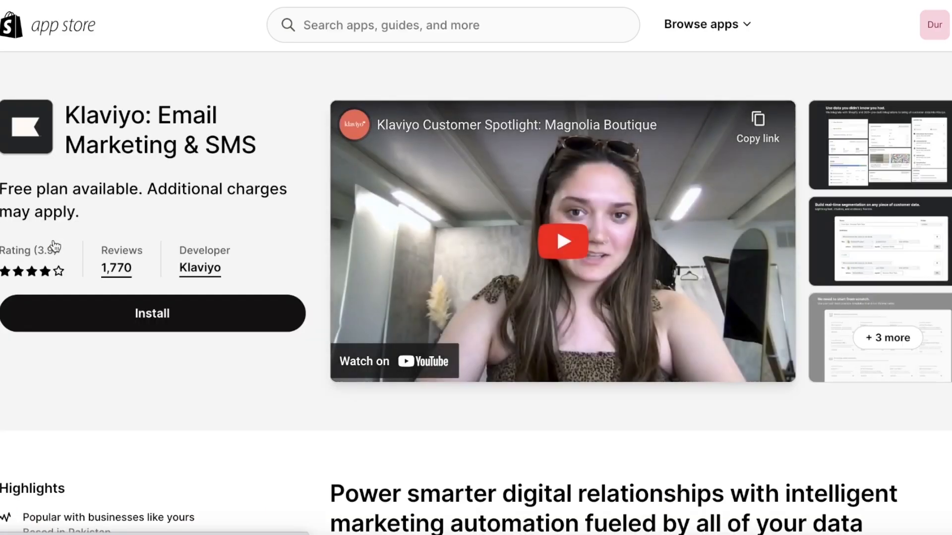
left_click(87, 325)
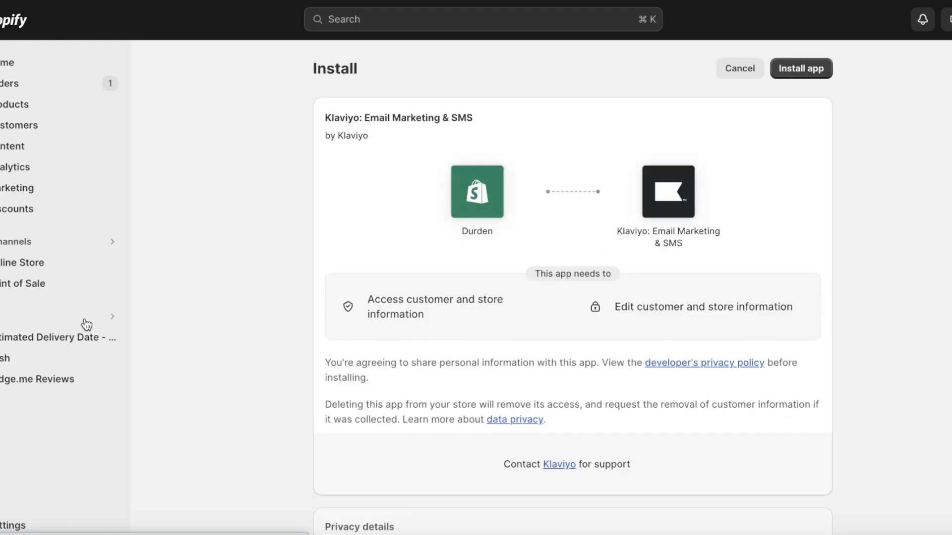
- Approve Klaviyo's requested store access to install the app
left_click(803, 61)
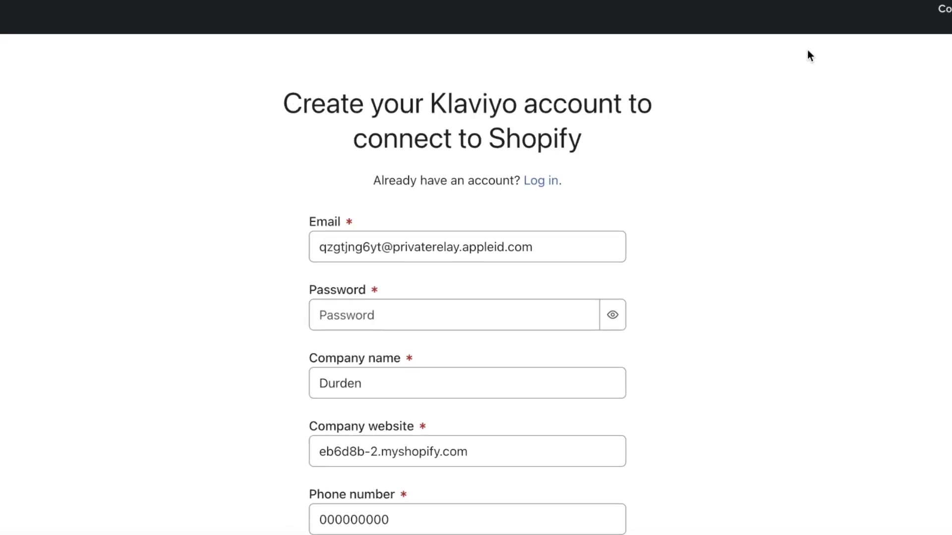
scroll(800, 59, "down", 3)
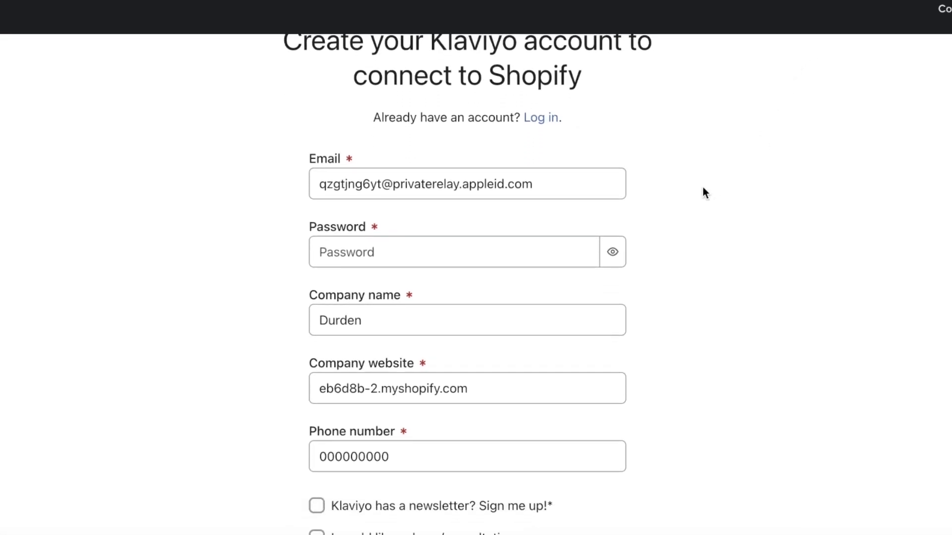
scroll(680, 223, "down", 3)
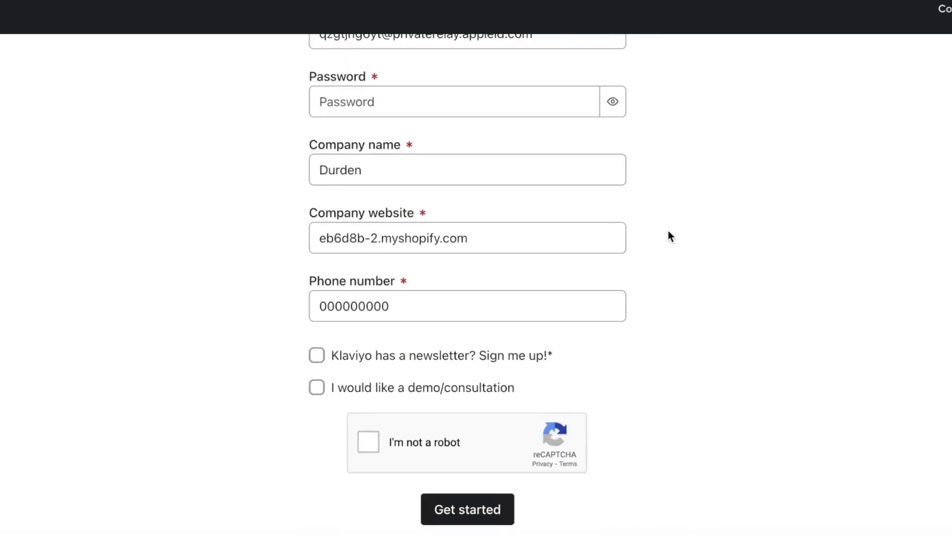
scroll(667, 236, "up", 4)
- Replace the prefilled sign-up email with the account email address and enter a password
left_click(457, 241)
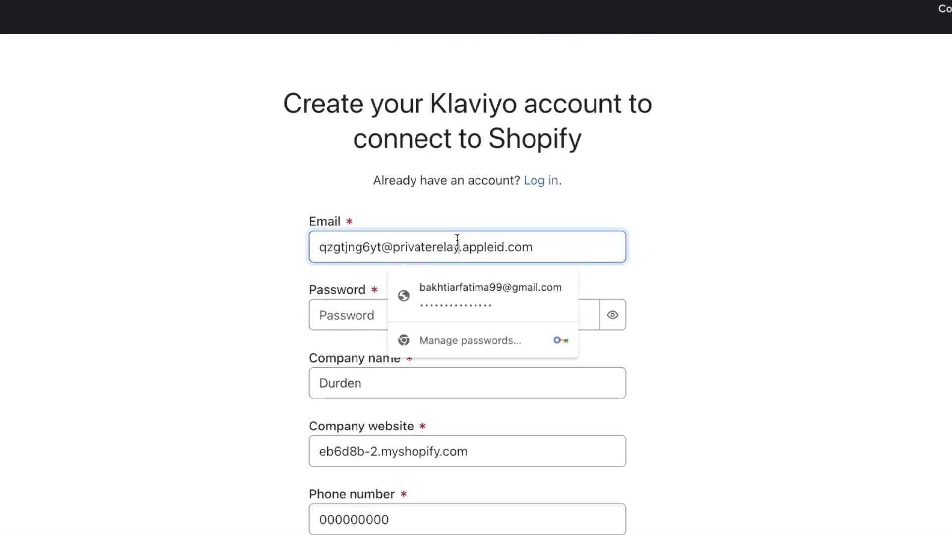
key("super+a")
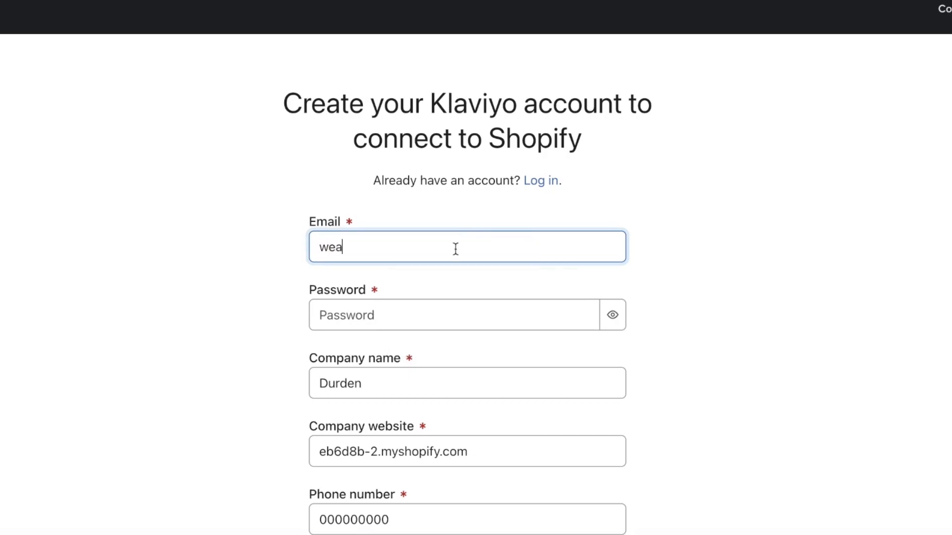
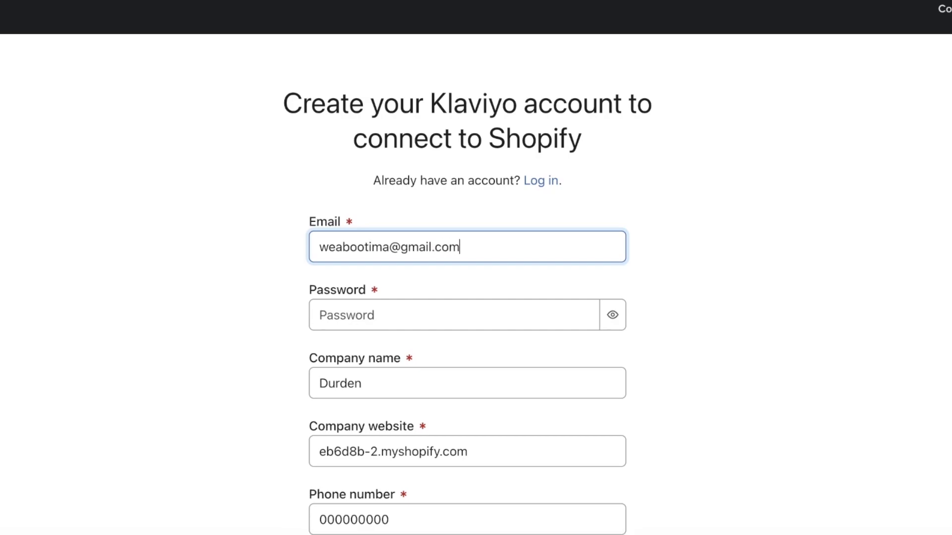
left_click(468, 311)
type("*********")
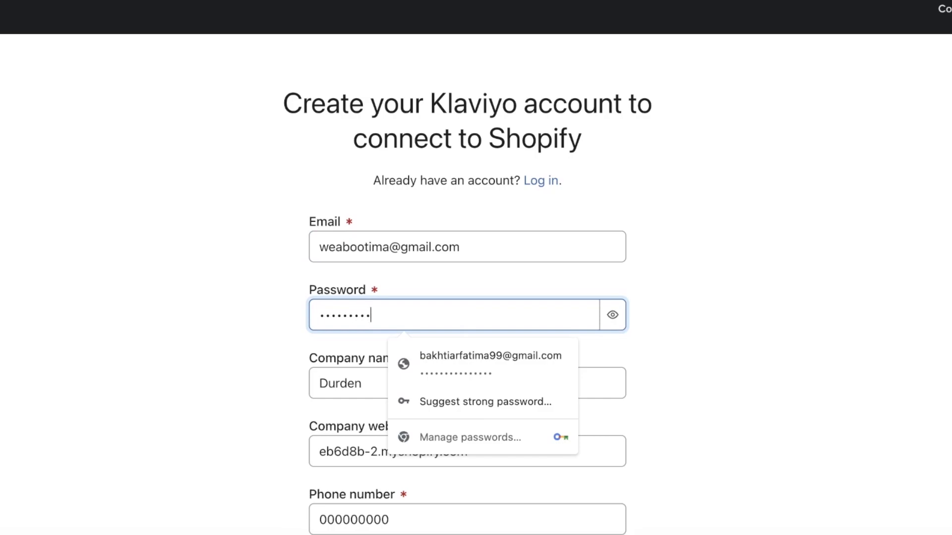
left_click(252, 353)
- Pass the reCAPTCHA check and submit the Klaviyo sign-up form
scroll(255, 362, "down", 1)
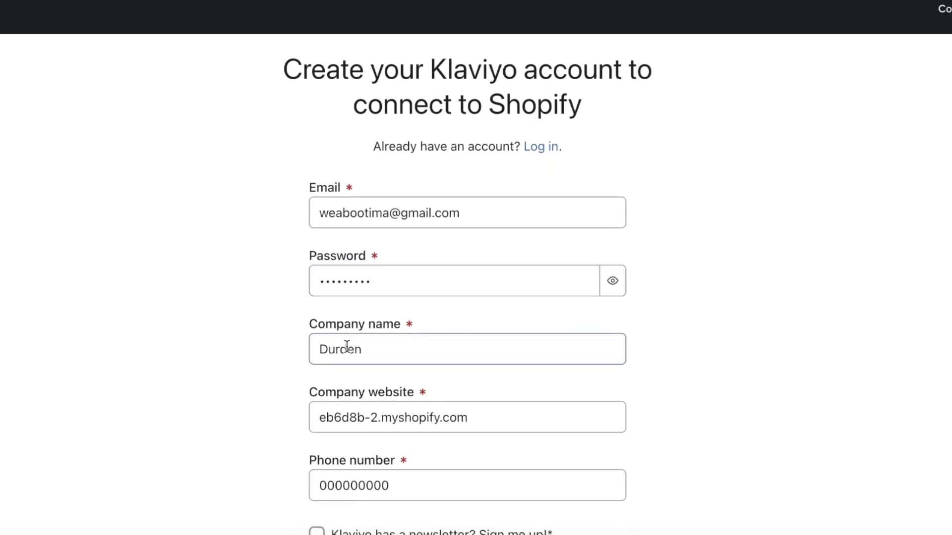
scroll(308, 425, "down", 1)
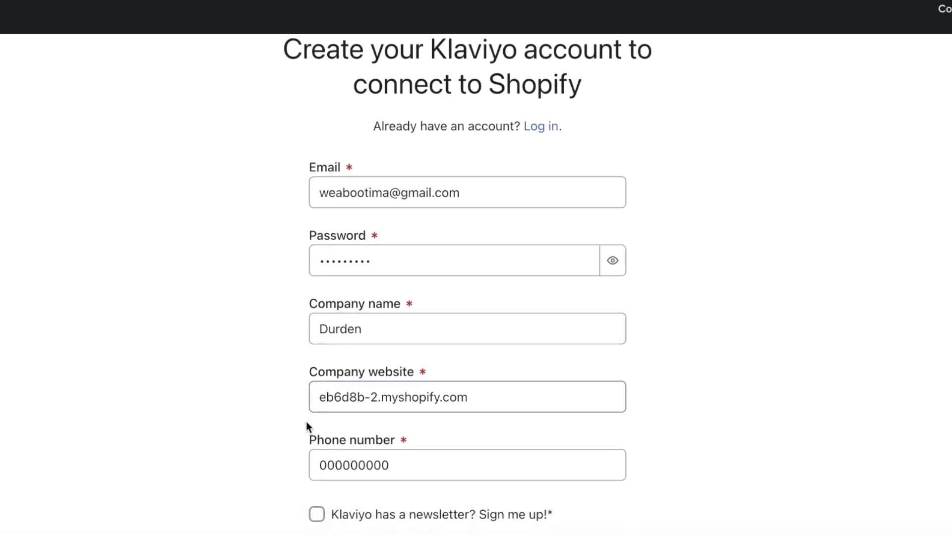
left_click(353, 441)
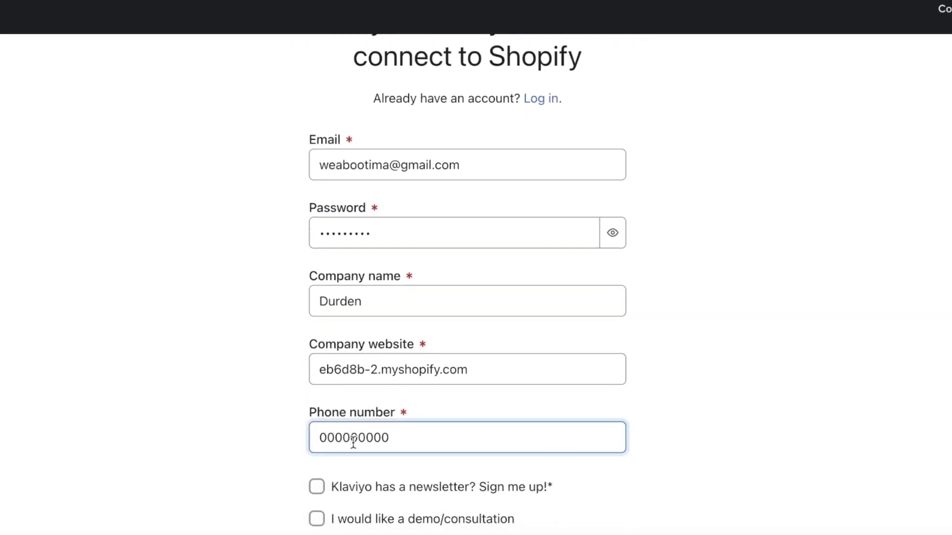
scroll(351, 445, "down", 3)
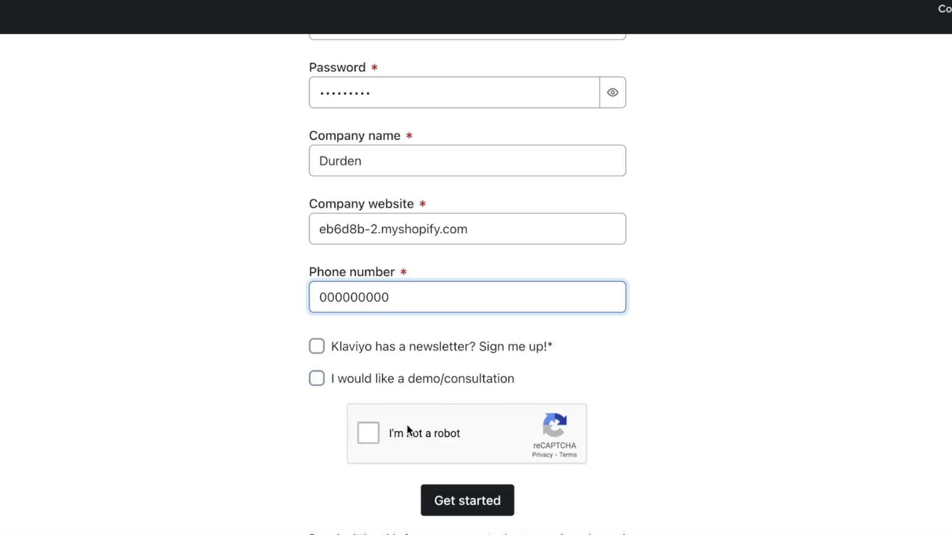
left_click(391, 434)
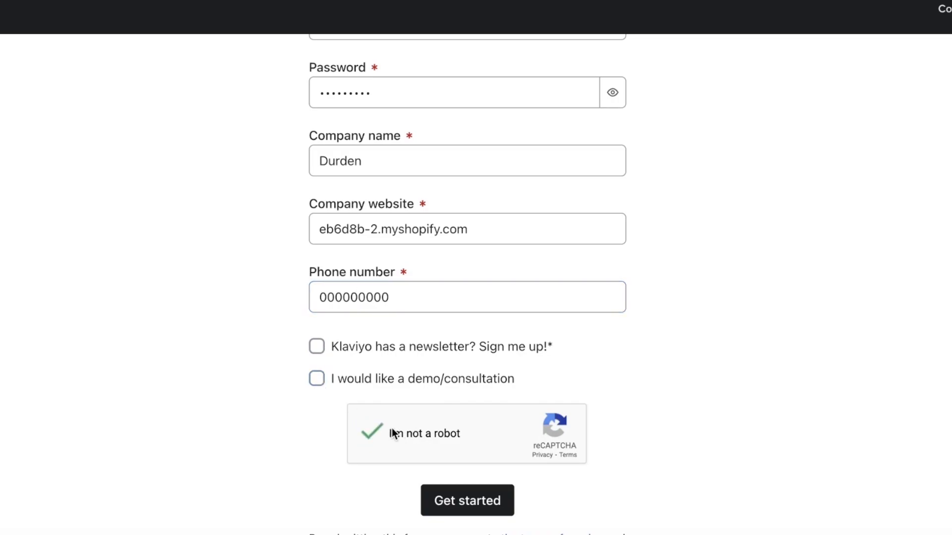
left_click(500, 499)
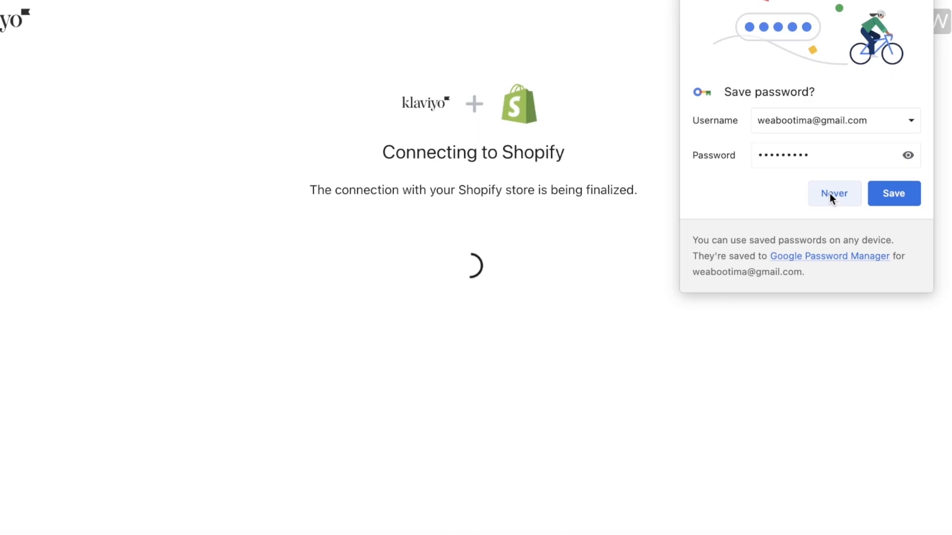
- Save the password in the browser, then confirm sync settings with All profiles selected
left_click(894, 192)
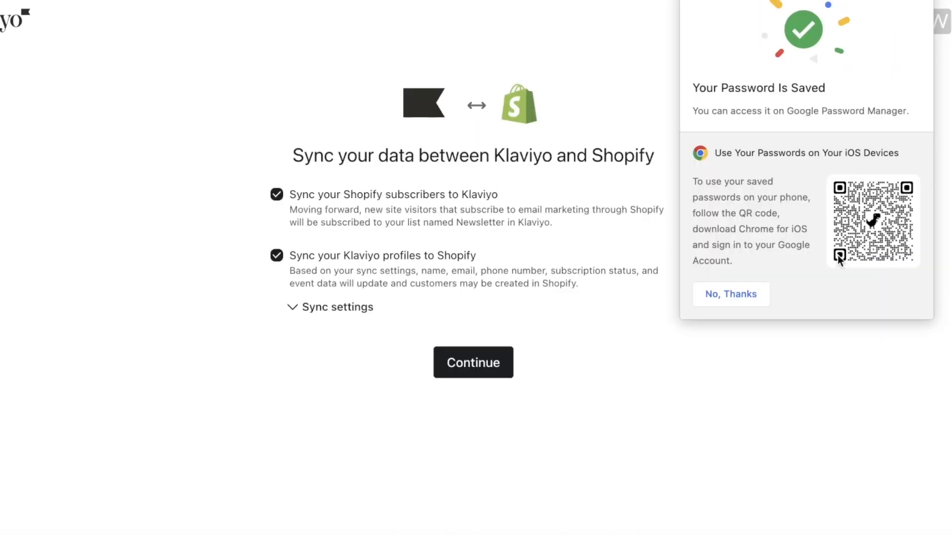
left_click(695, 302)
left_click(316, 304)
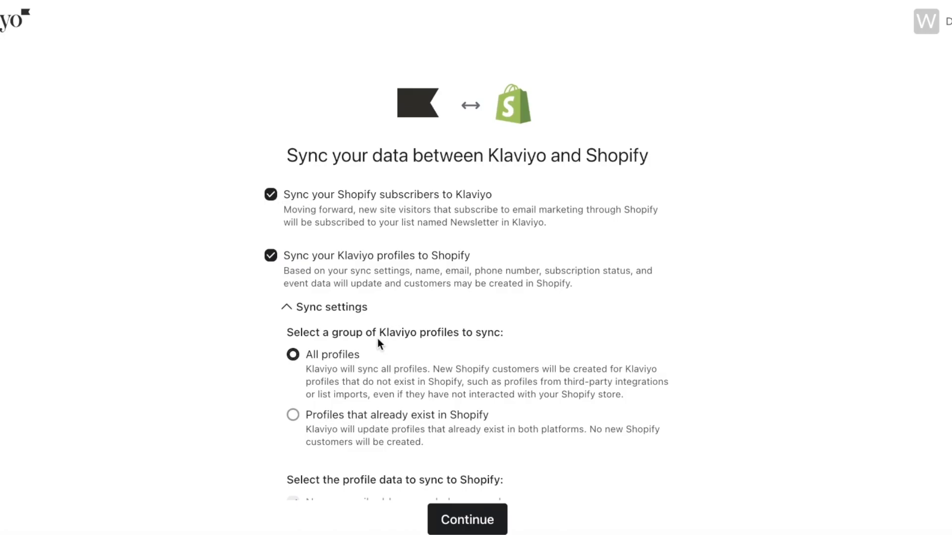
scroll(419, 424, "down", 1)
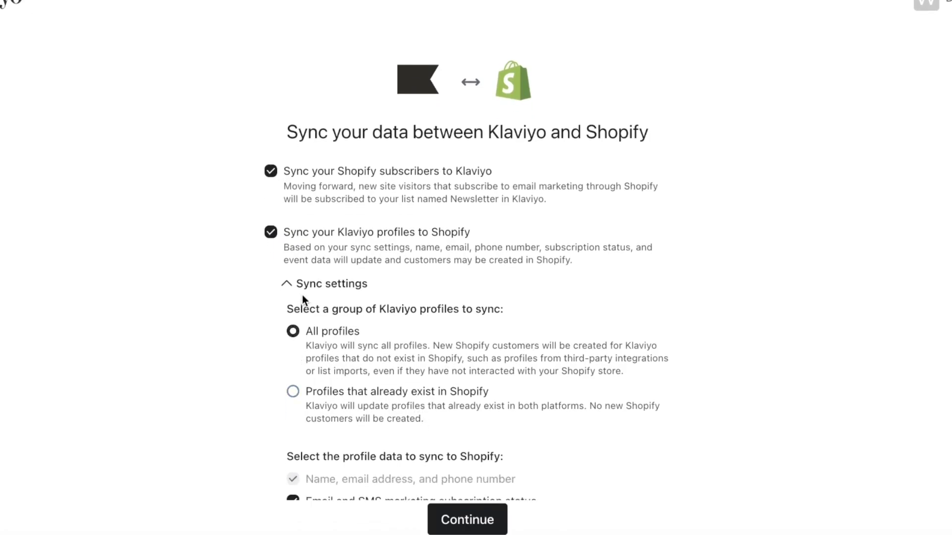
scroll(304, 307, "down", 5)
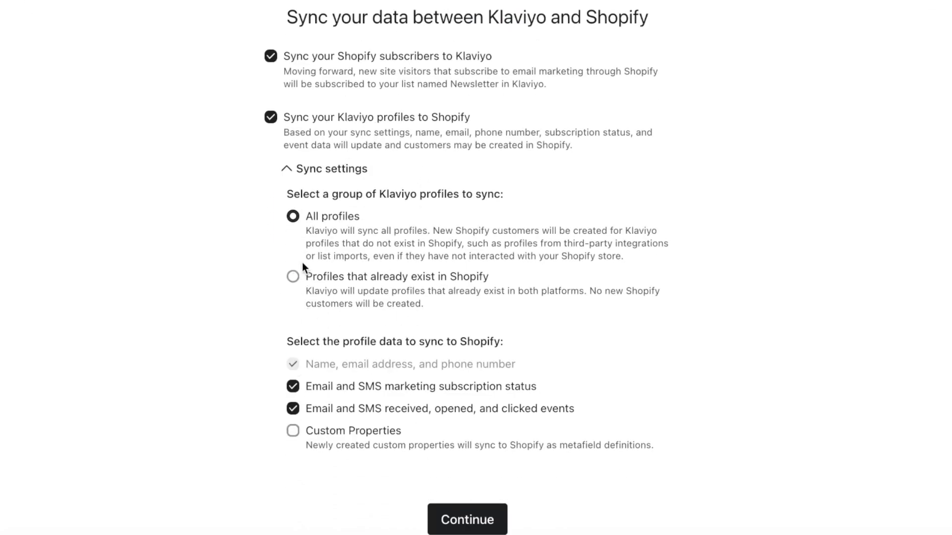
left_click(293, 276)
left_click(330, 219)
left_click(462, 516)
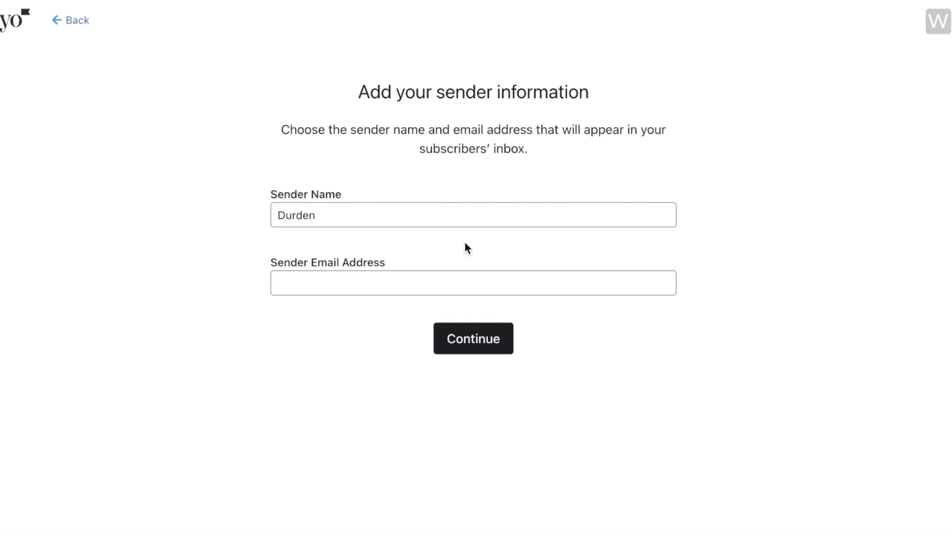
- Keep the store name as Sender Name and enter the account email as Sender Email Address
left_click(450, 213)
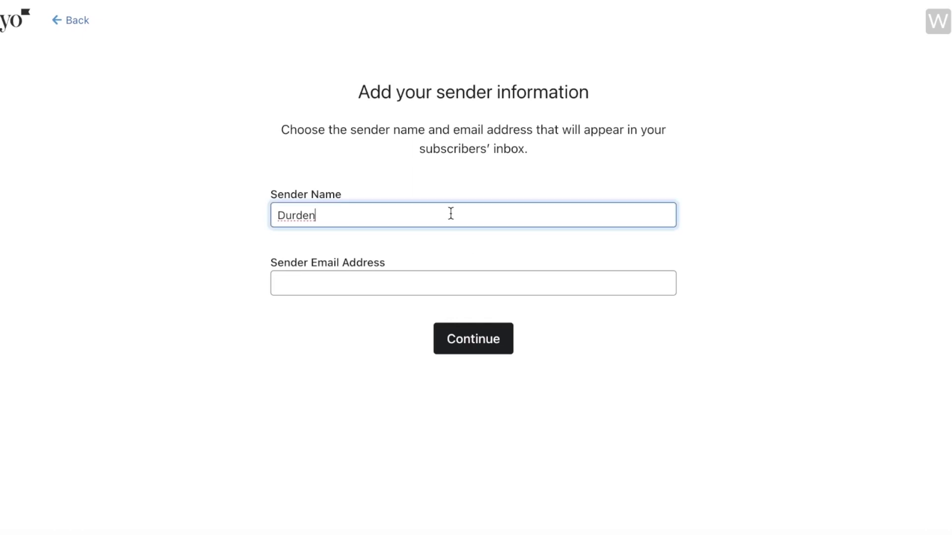
double_click(451, 214)
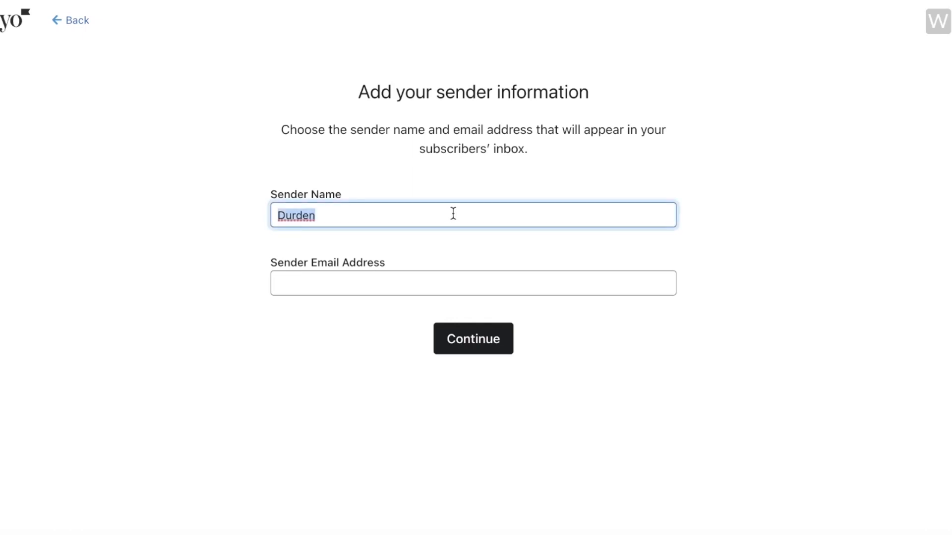
left_click(461, 211)
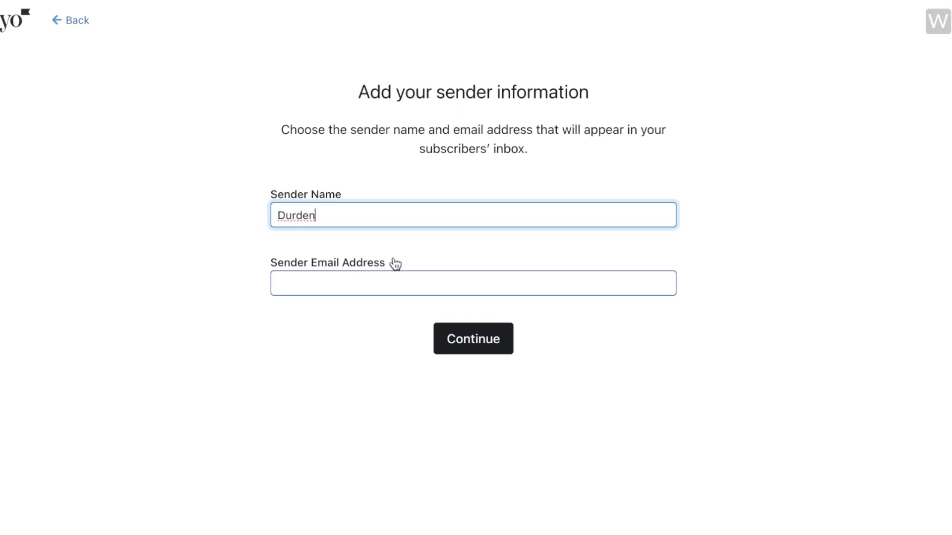
left_click(419, 276)
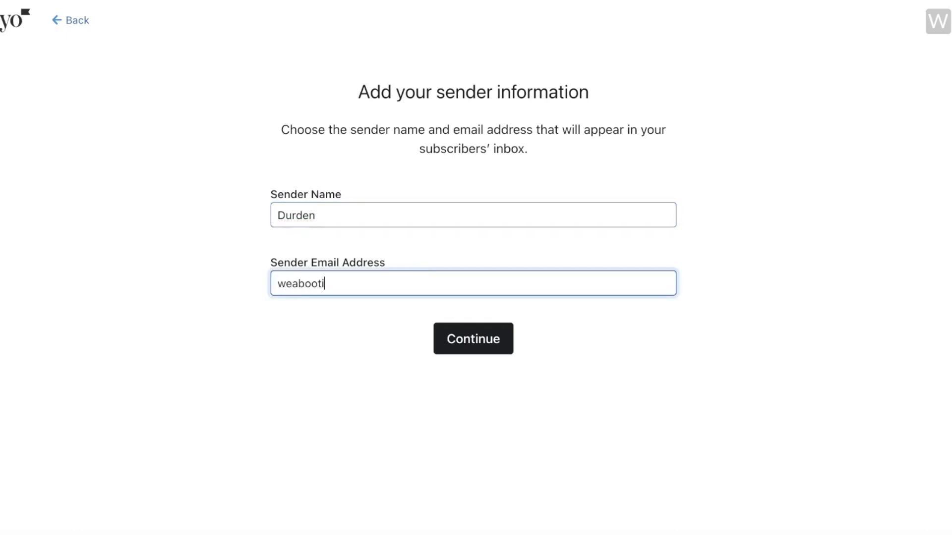
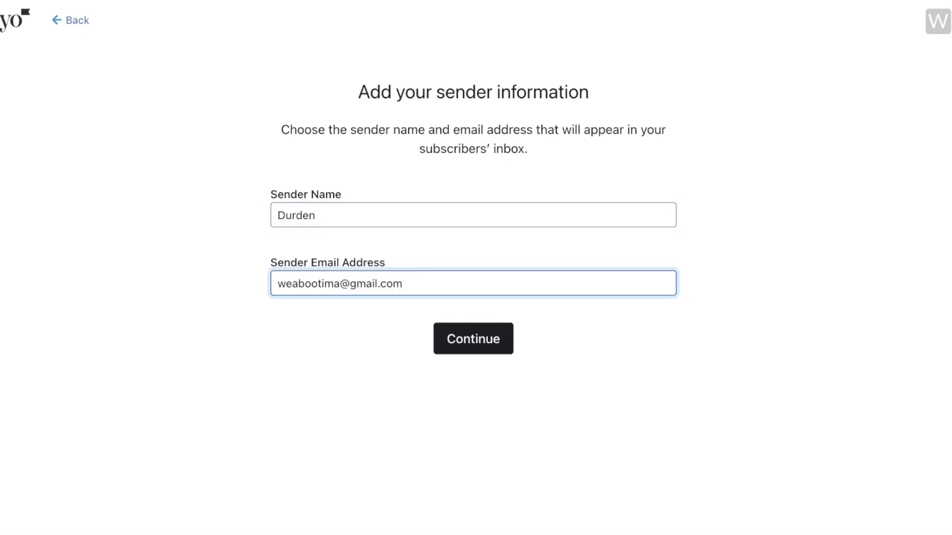
left_click(450, 339)
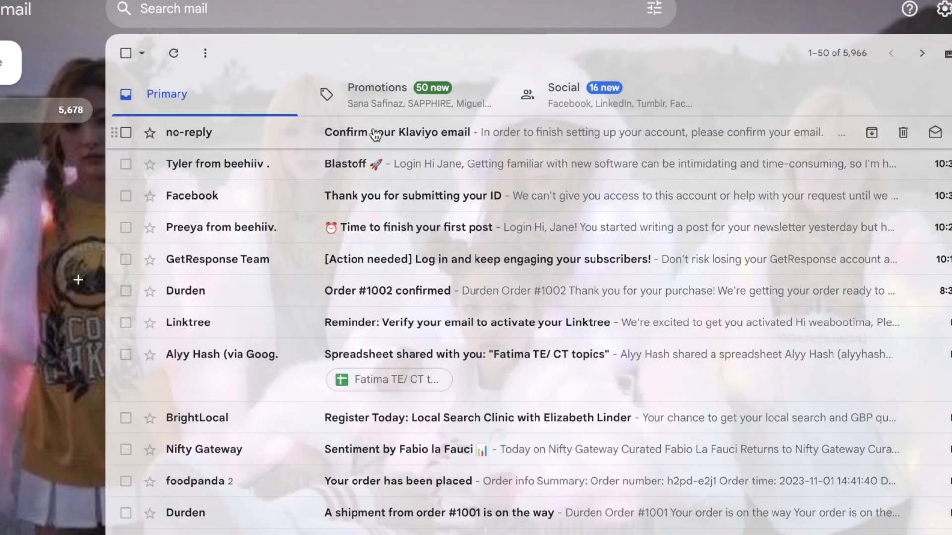
- Open the 'Confirm your Klaviyo email' message in Gmail and confirm the address
left_click(376, 133)
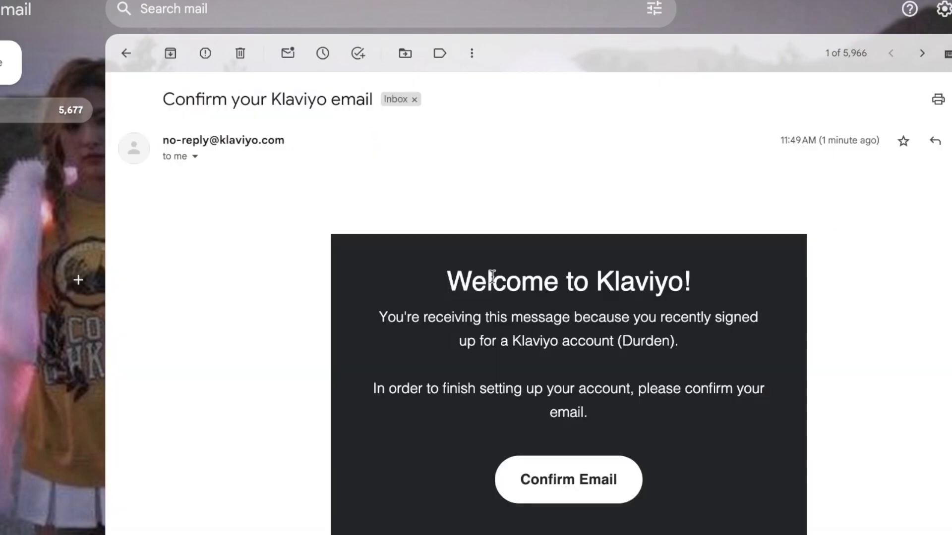
scroll(535, 274, "down", 3)
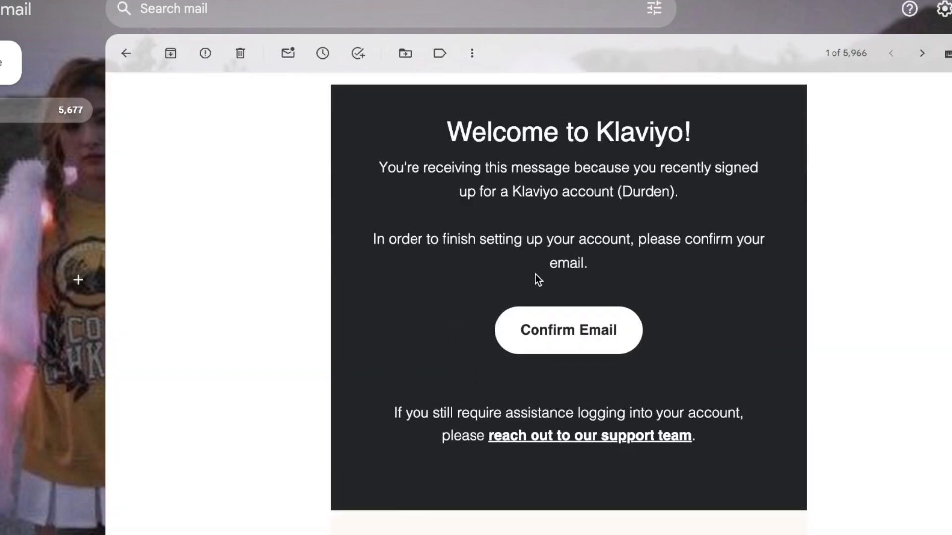
left_click(568, 329)
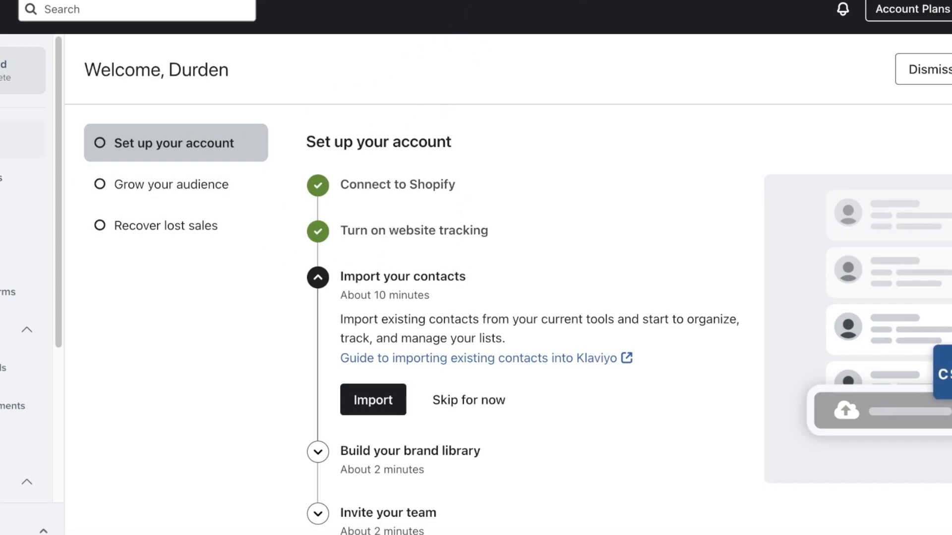
- Check the website tracking step, collapse the Audience and Content sidebar groups, and open Campaigns
left_click(465, 218)
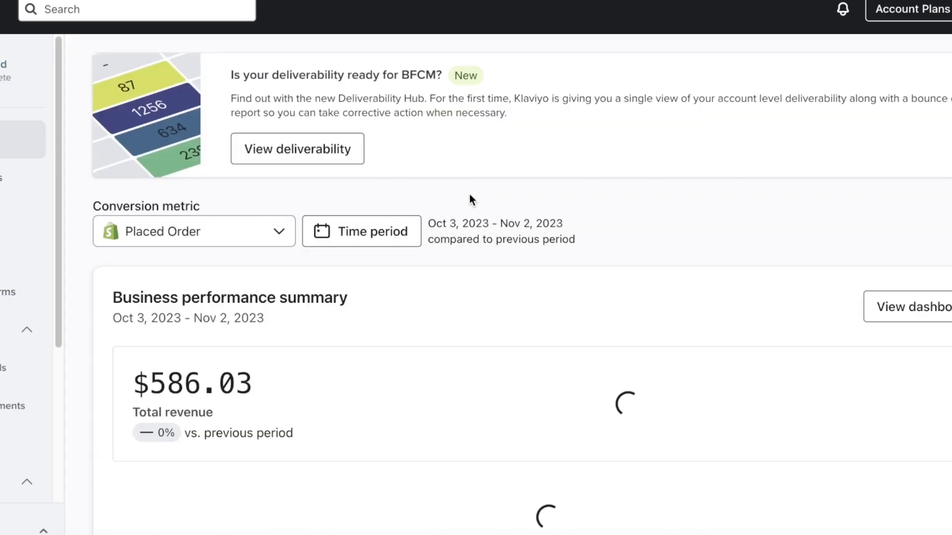
scroll(374, 218, "down", 4)
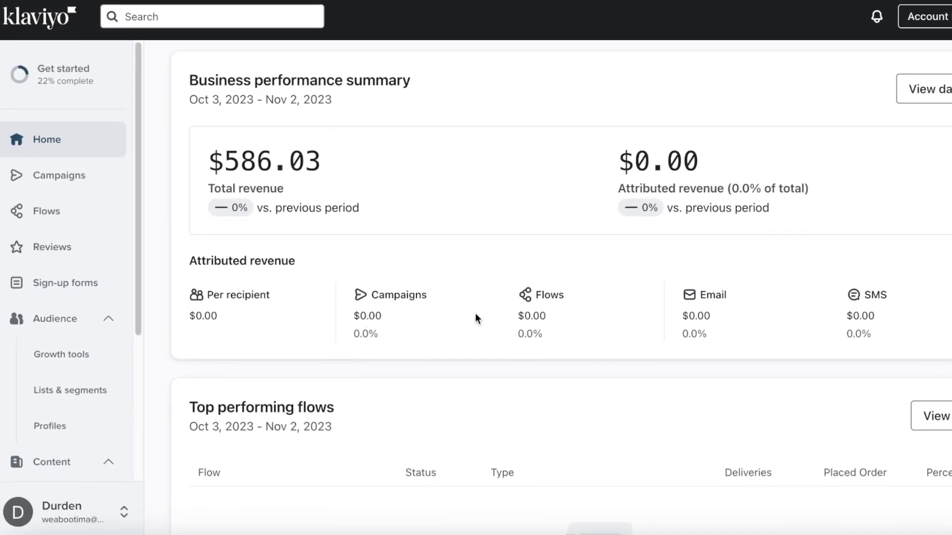
scroll(597, 307, "down", 4)
scroll(623, 291, "up", 3)
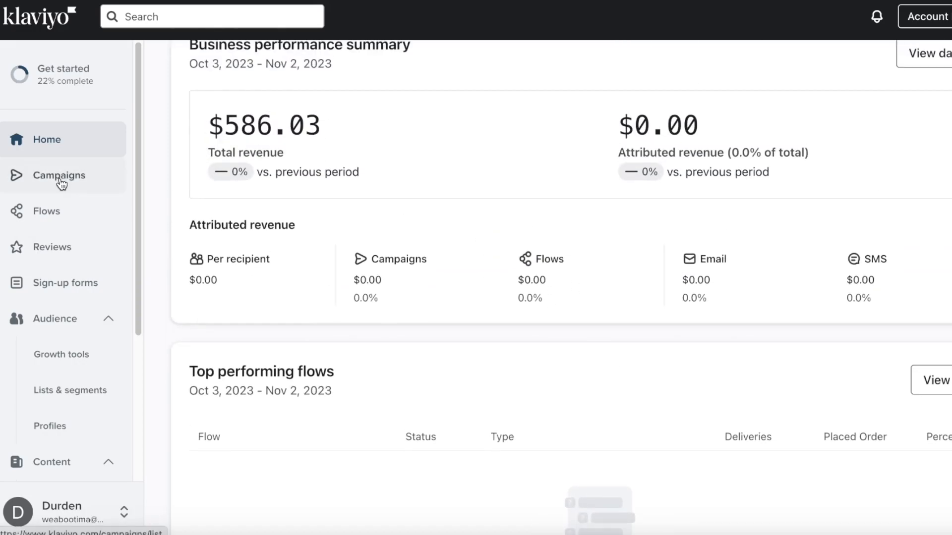
left_click(73, 318)
left_click(66, 364)
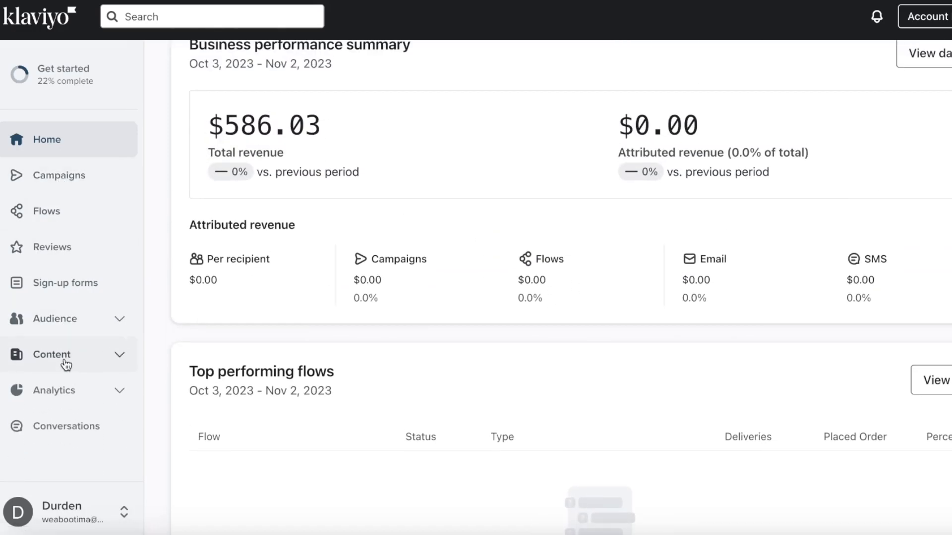
left_click(49, 191)
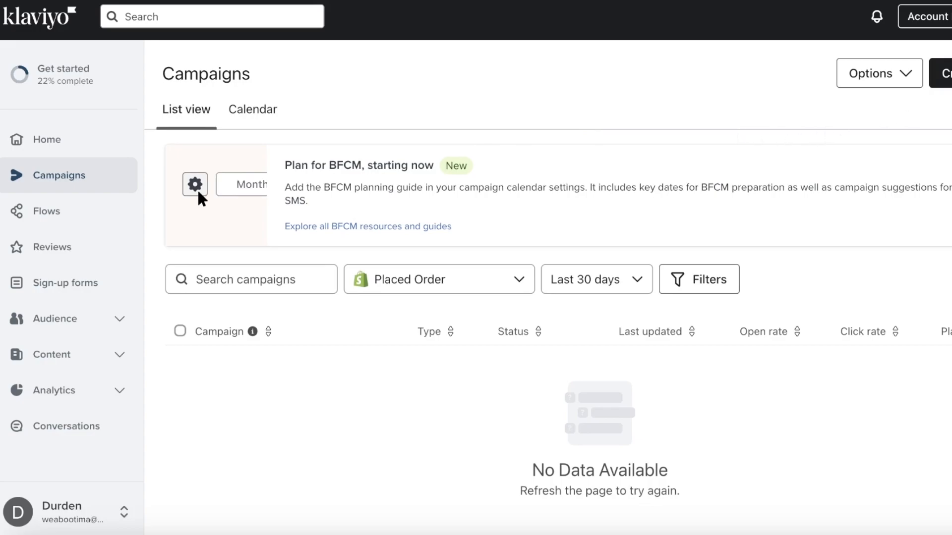
- Look over the Create Campaign panel, close it without creating anything, and open Flows
left_click(942, 74)
scroll(838, 297, "down", 3)
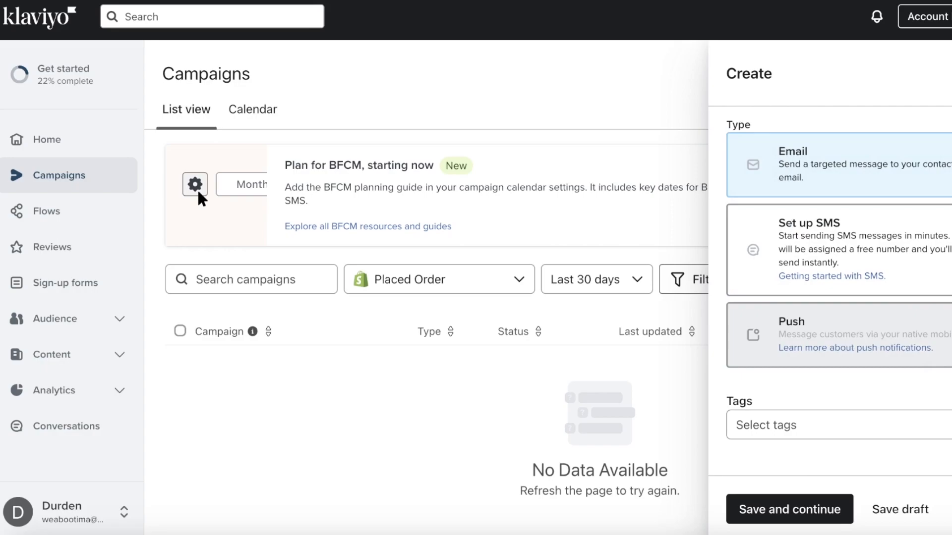
left_click(949, 73)
left_click(73, 220)
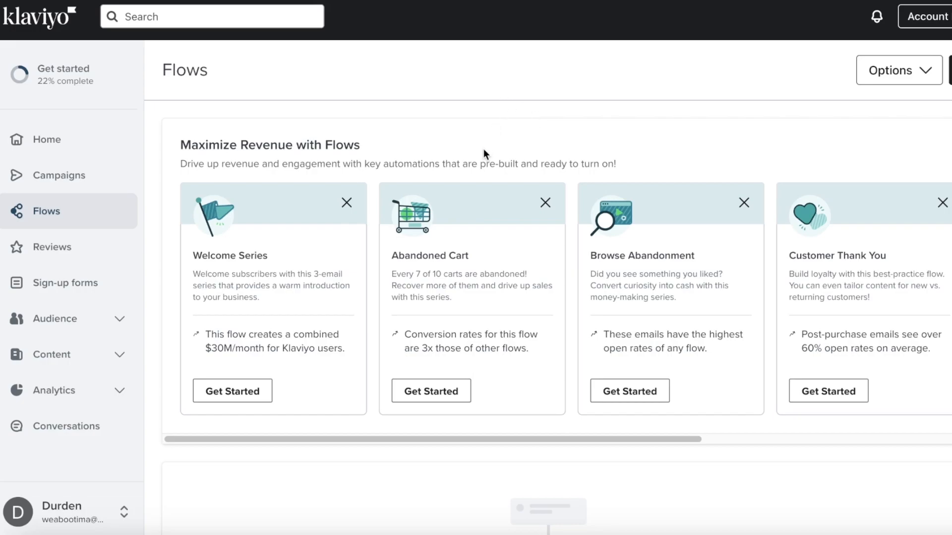
- Visit Reviews, then Sign-up forms, and expand the Audience and Content sidebar groups
left_click(39, 262)
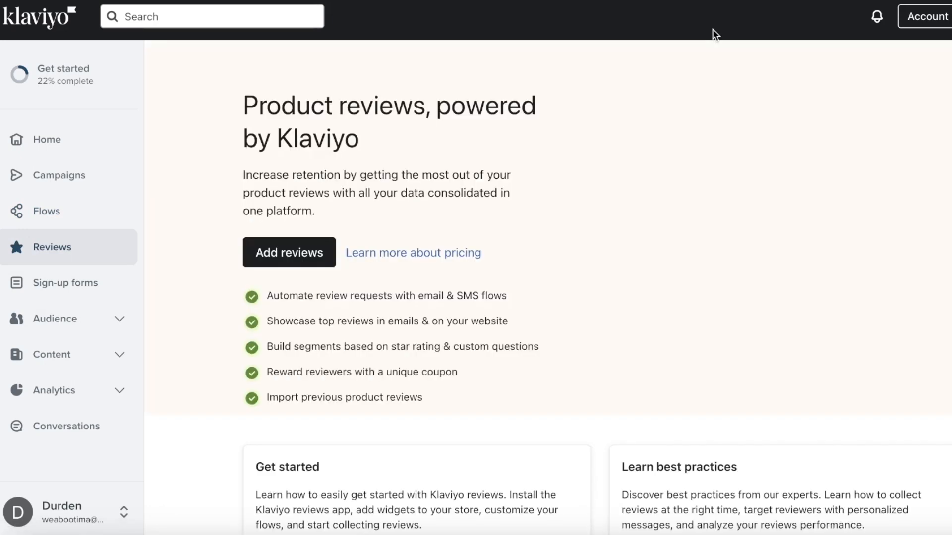
left_click(64, 276)
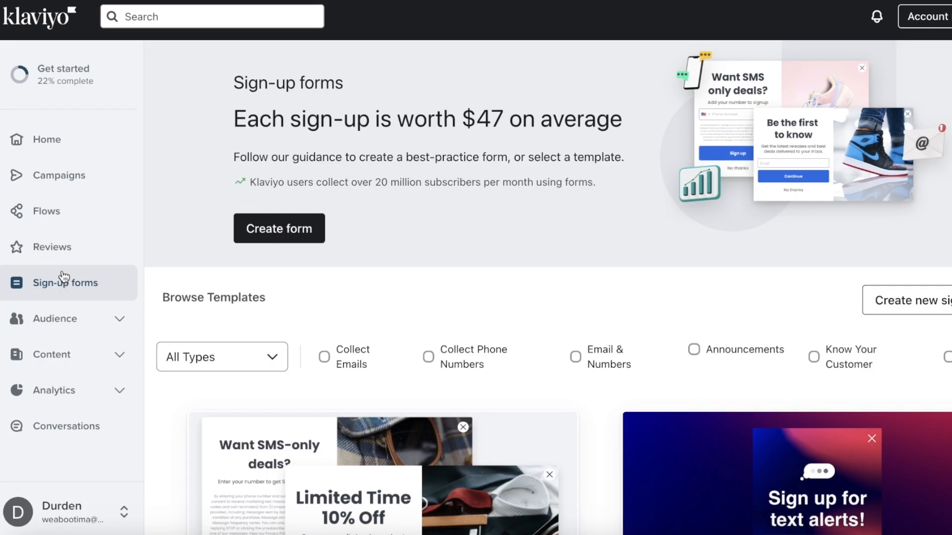
left_click(64, 316)
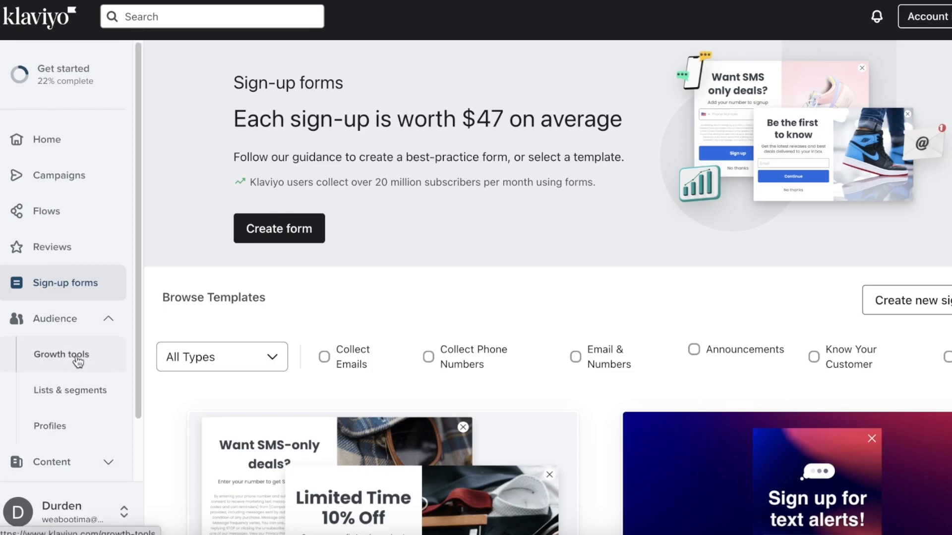
scroll(77, 361, "down", 2)
left_click(58, 399)
scroll(58, 411, "down", 3)
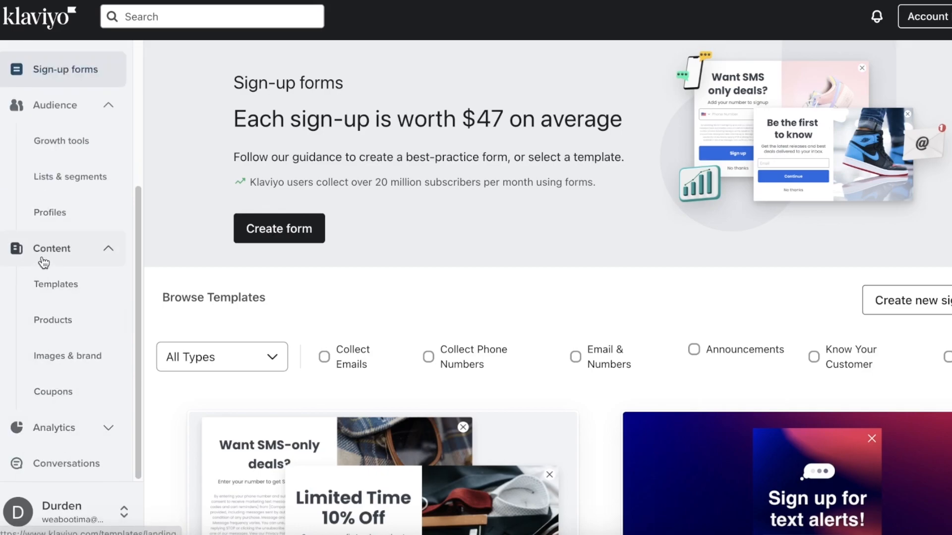
- Open Content > Templates and scroll through the template library, collapsing the Audience group
scroll(17, 253, "up", 3)
left_click(22, 399)
left_click(28, 400)
left_click(40, 429)
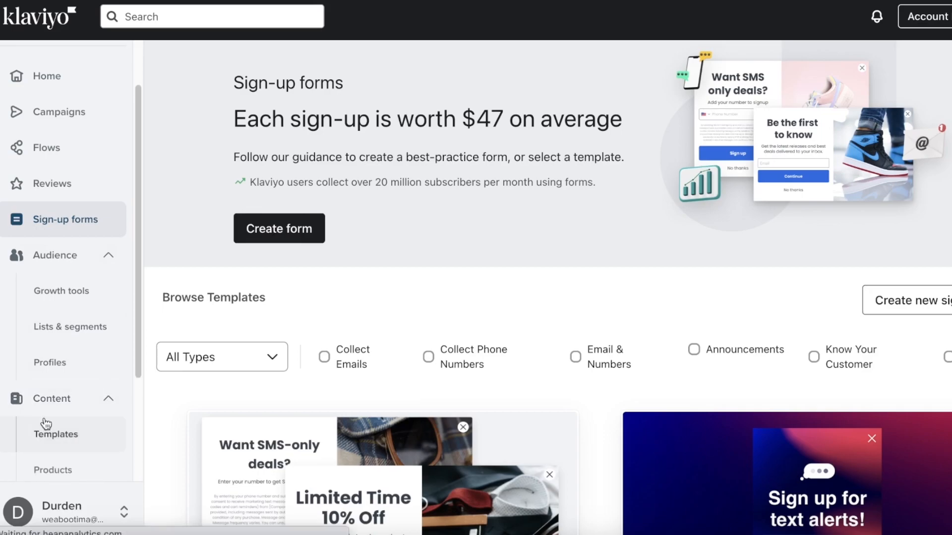
scroll(78, 308, "down", 3)
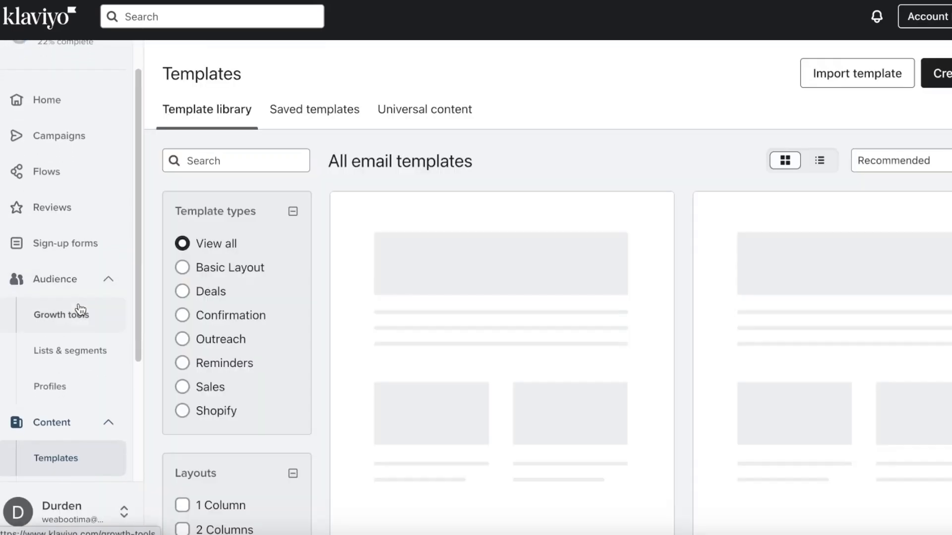
scroll(60, 440, "down", 1)
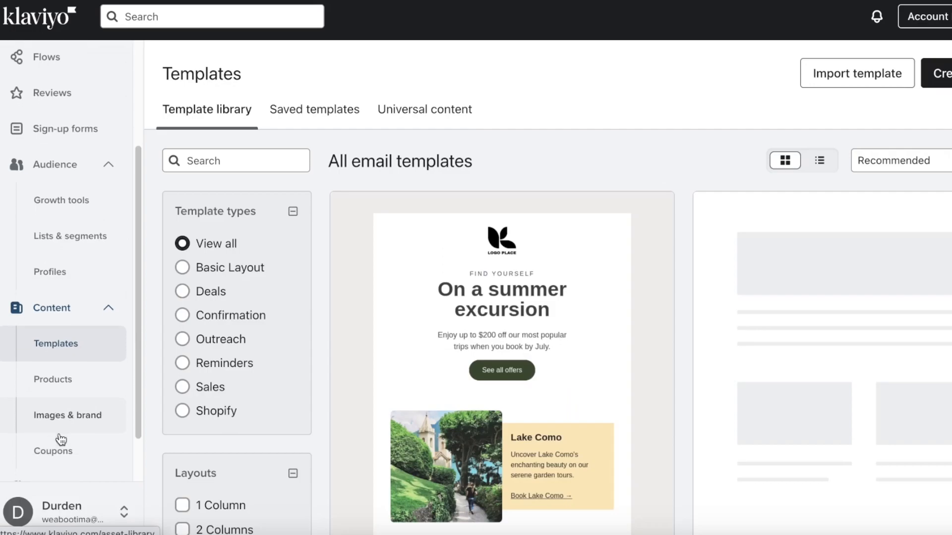
left_click(90, 177)
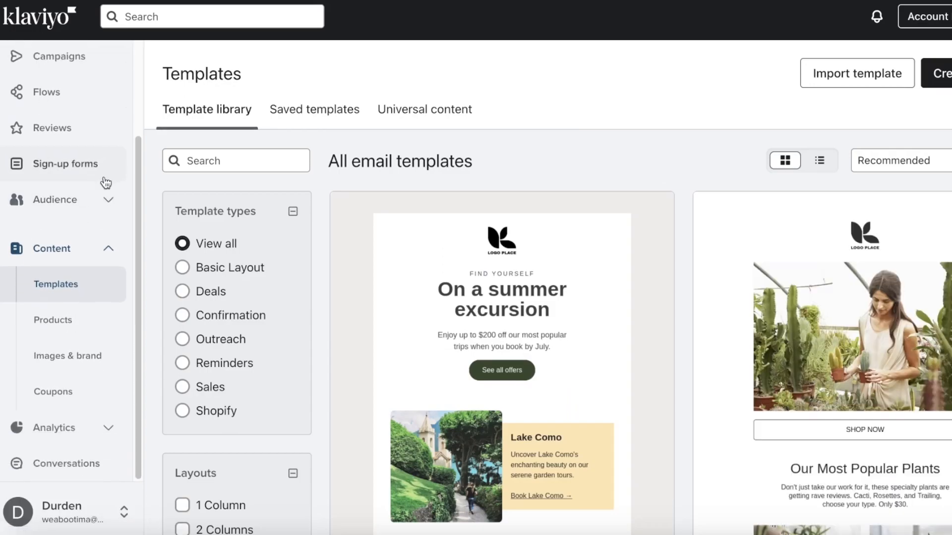
scroll(466, 195, "down", 3)
scroll(814, 319, "down", 7)
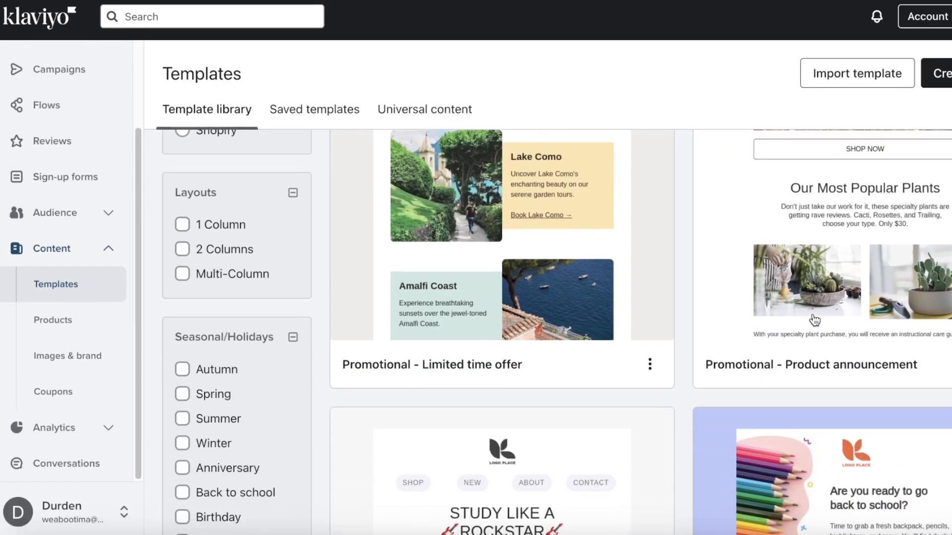
- Scroll through the four items in the Products catalog, then open Images & brand
left_click(73, 332)
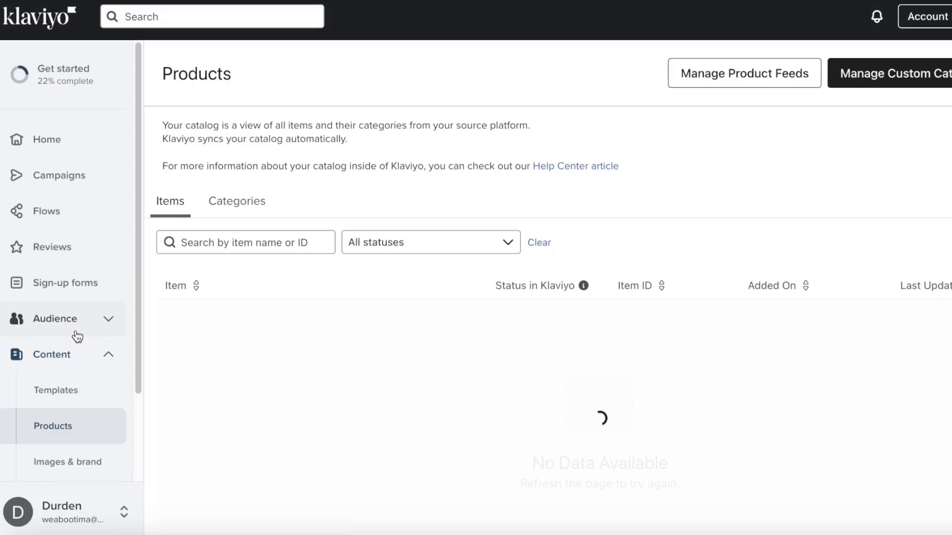
scroll(546, 376, "down", 1)
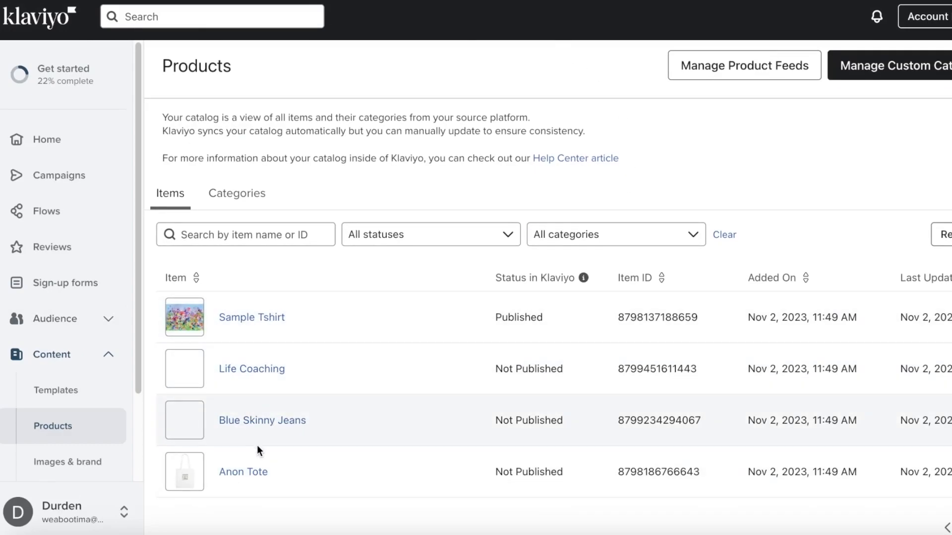
scroll(271, 440, "down", 2)
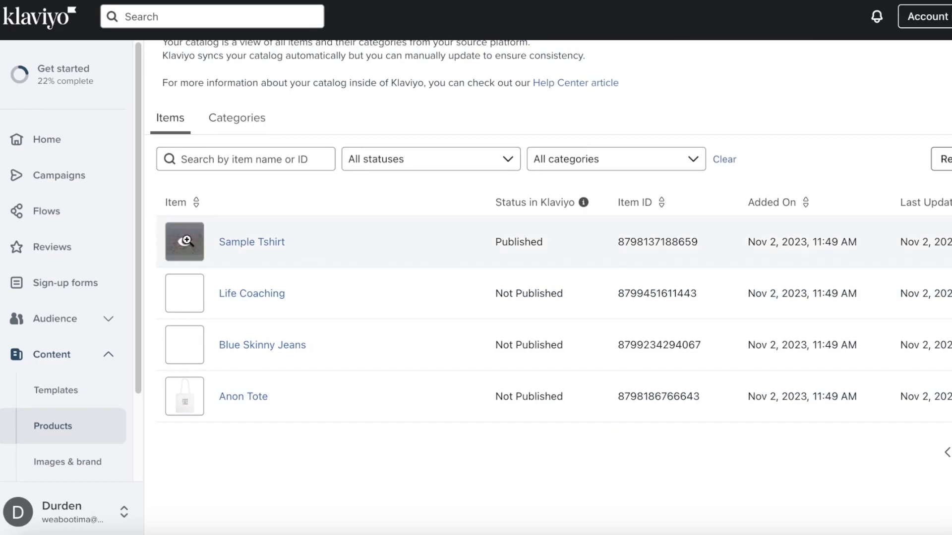
mouse_move(194, 281)
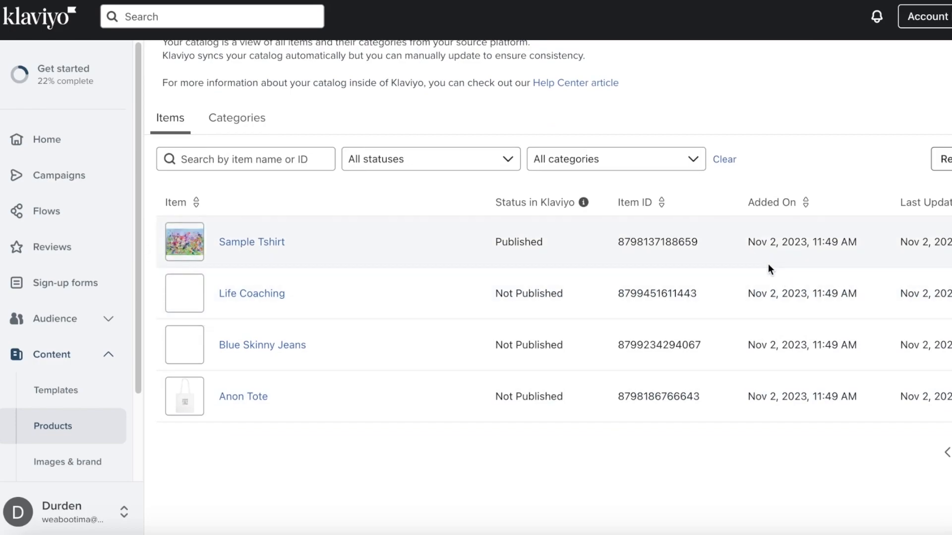
scroll(438, 271, "up", 2)
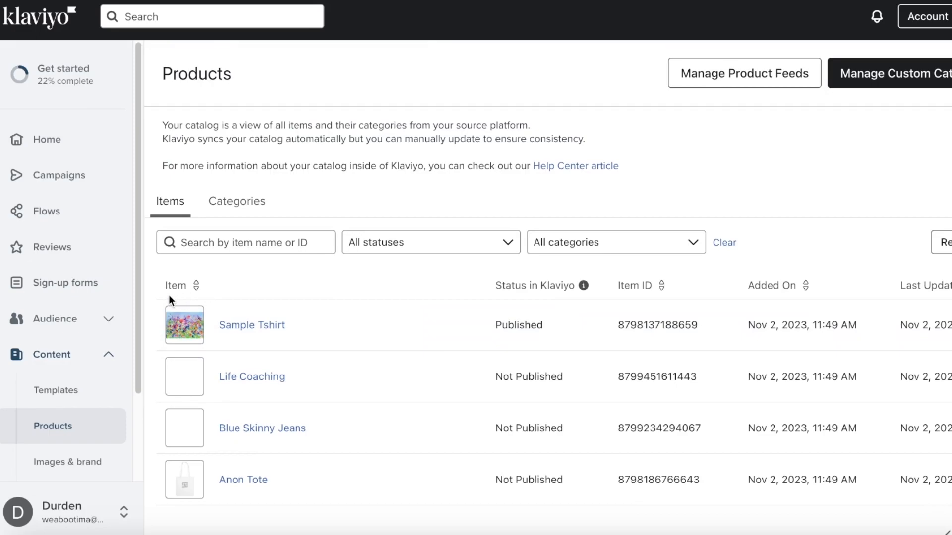
scroll(297, 297, "down", 1)
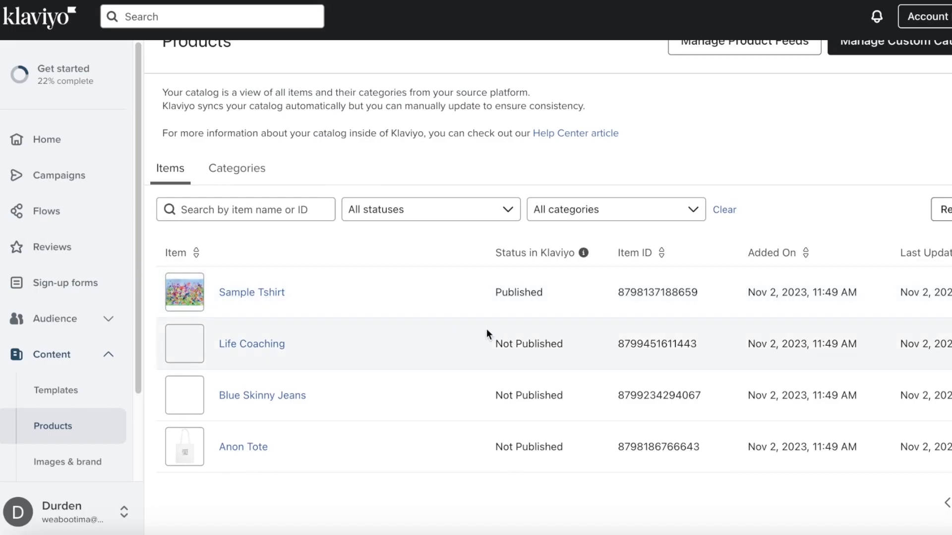
scroll(96, 427, "down", 1)
left_click(97, 429)
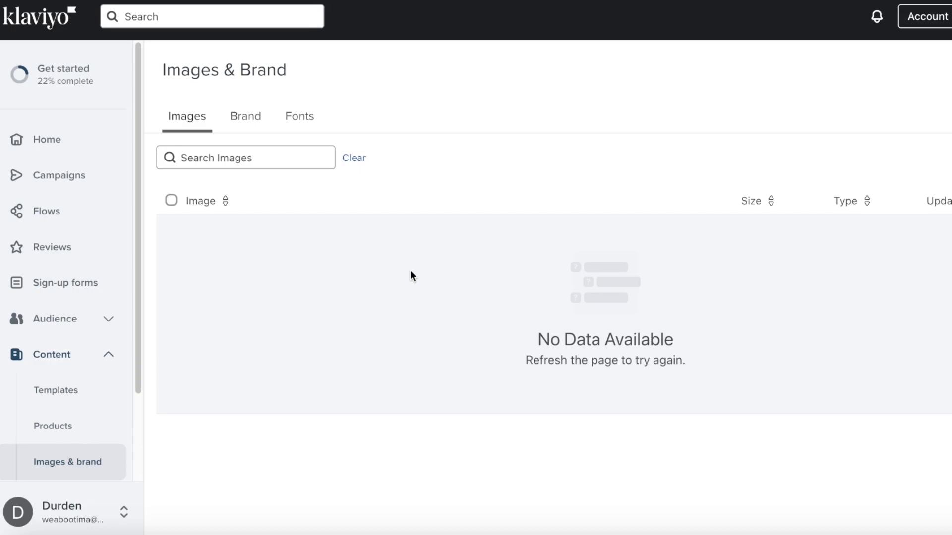
- Open the Coupons page from the Content section of the Klaviyo sidebar
scroll(64, 461, "down", 2)
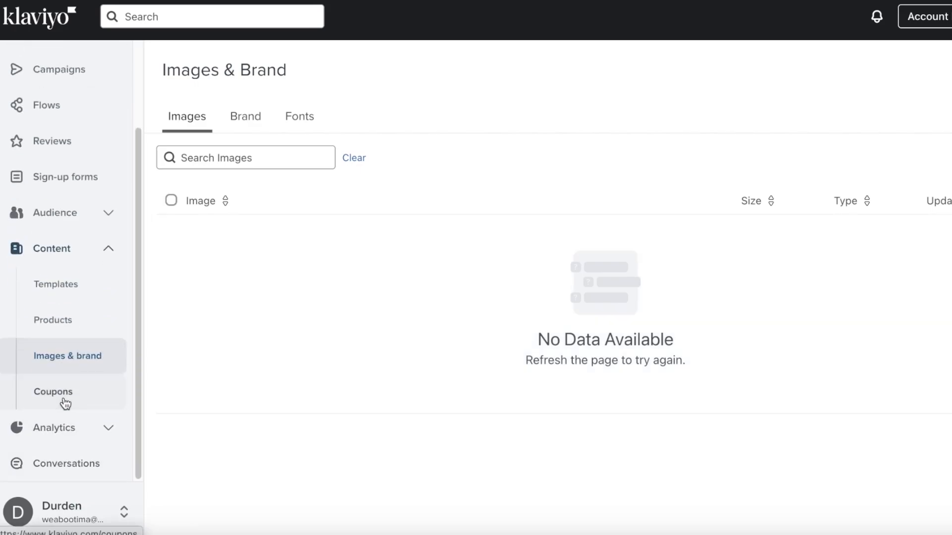
left_click(65, 403)
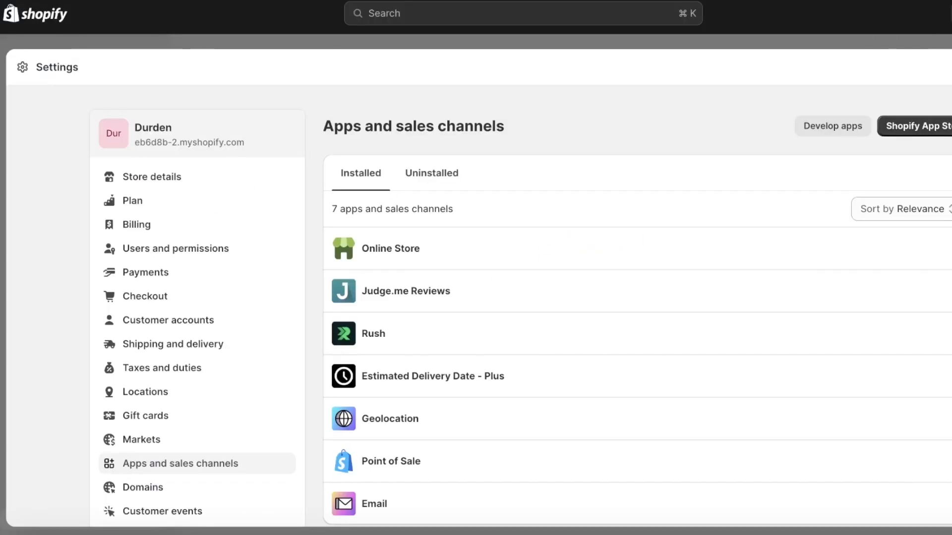
- Copy the 10% off entire order discount code from Shopify's Discounts page
key("Escape")
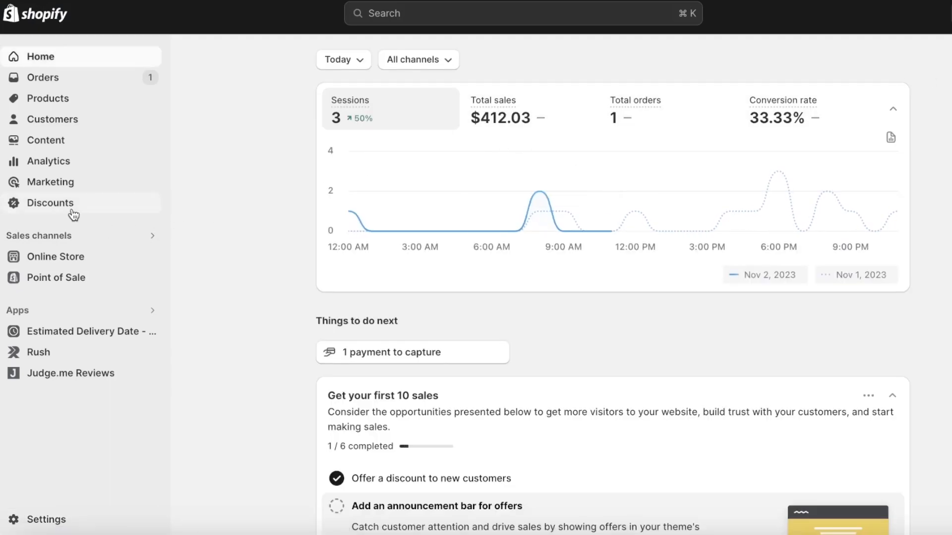
left_click(73, 213)
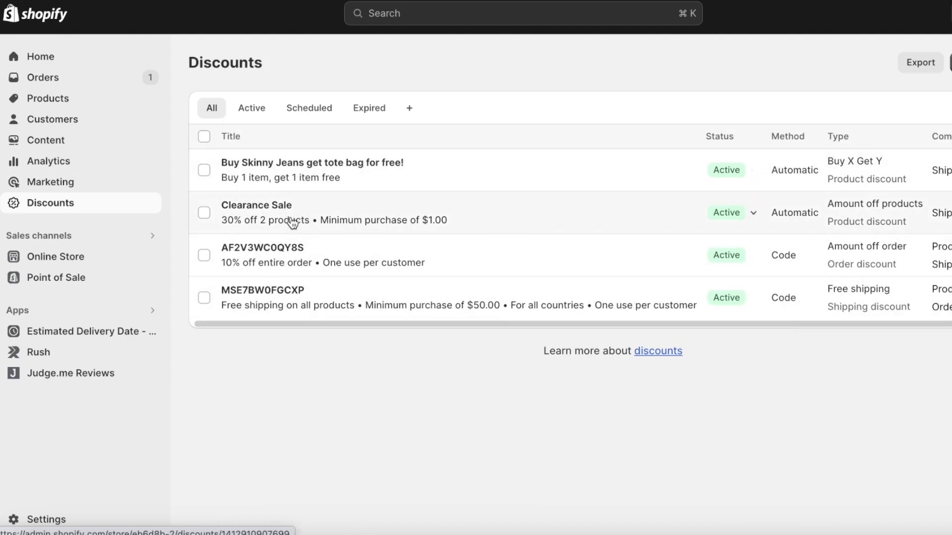
left_click(315, 247)
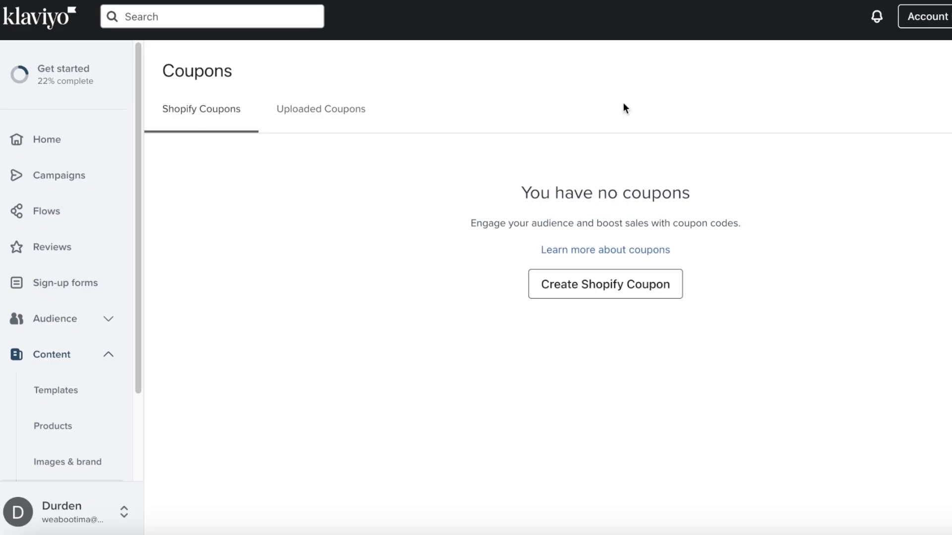
- Check the uploaded and Shopify coupon lists, then browse the email Templates library
left_click(326, 123)
left_click(214, 130)
left_click(45, 400)
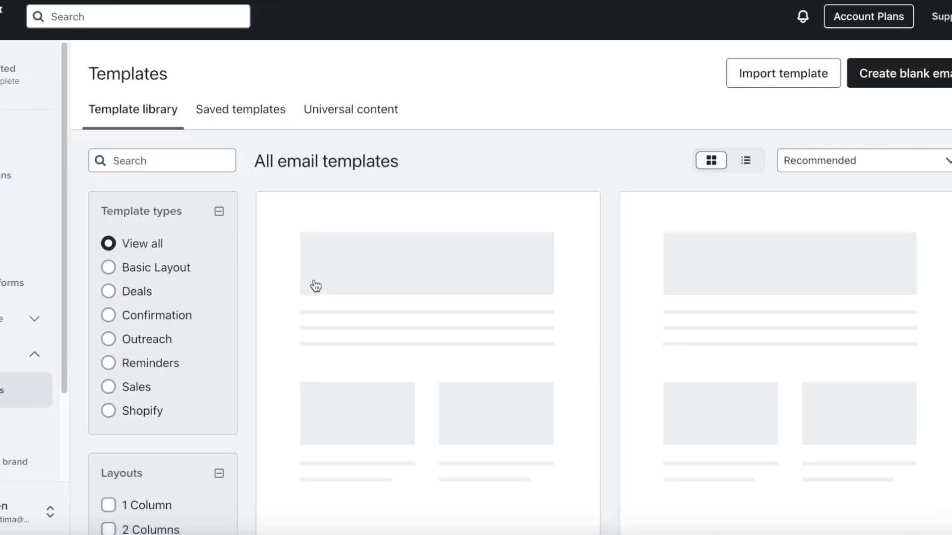
scroll(350, 158, "down", 2)
scroll(481, 273, "up", 3)
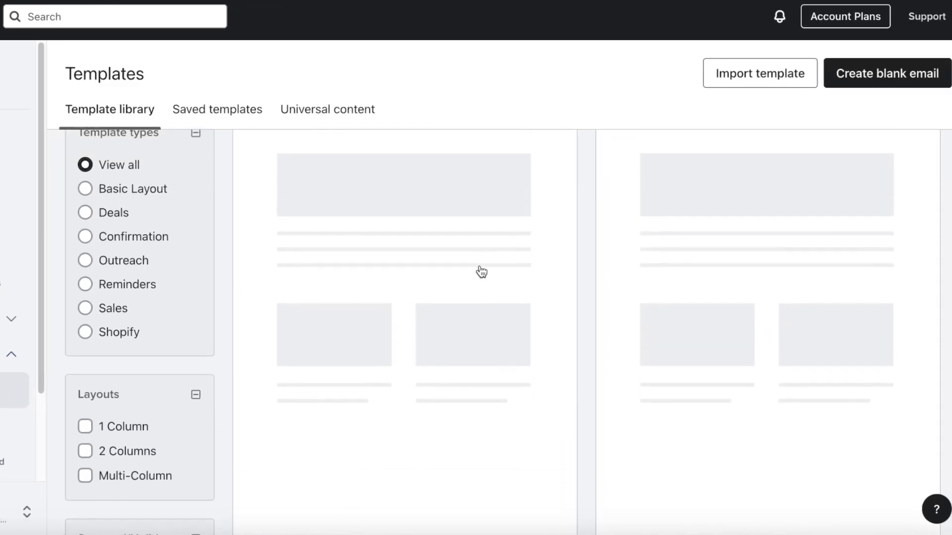
scroll(477, 275, "down", 5)
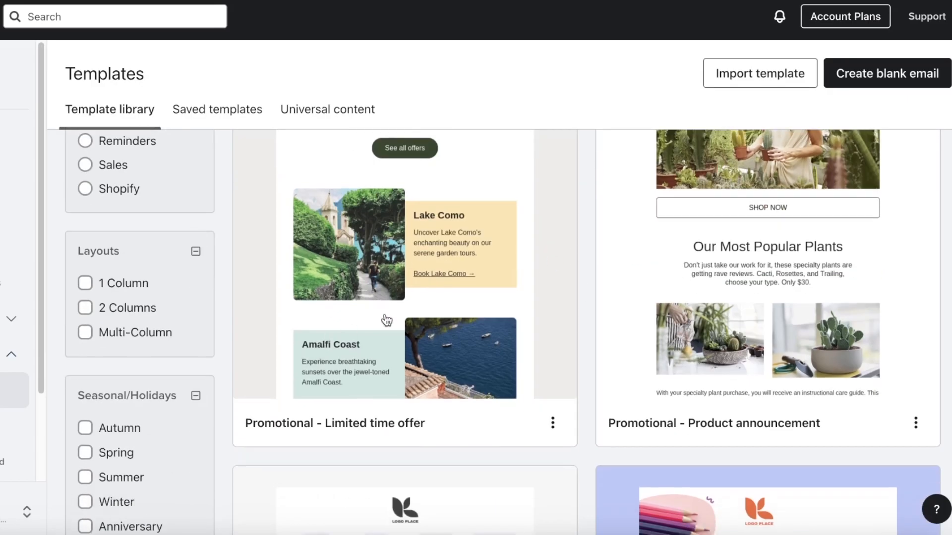
scroll(758, 313, "down", 6)
scroll(775, 317, "down", 10)
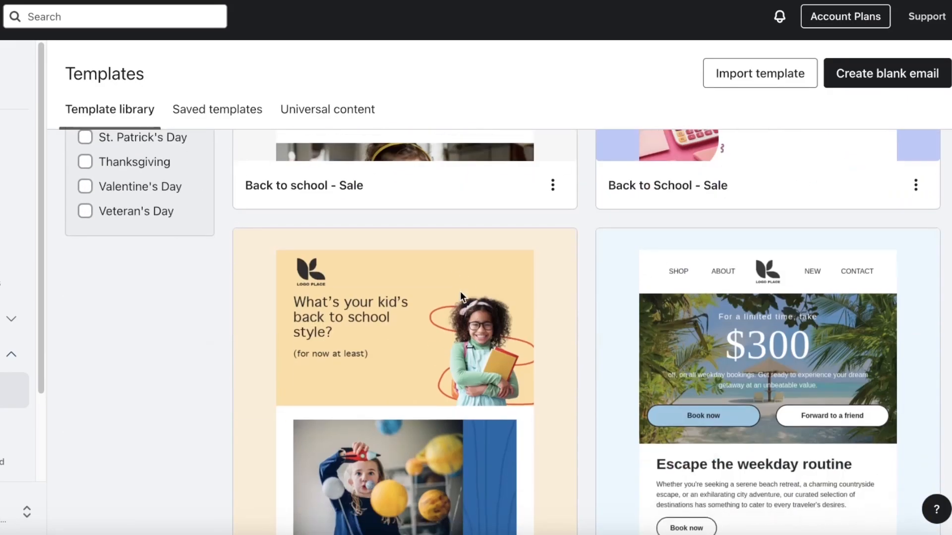
scroll(747, 261, "down", 8)
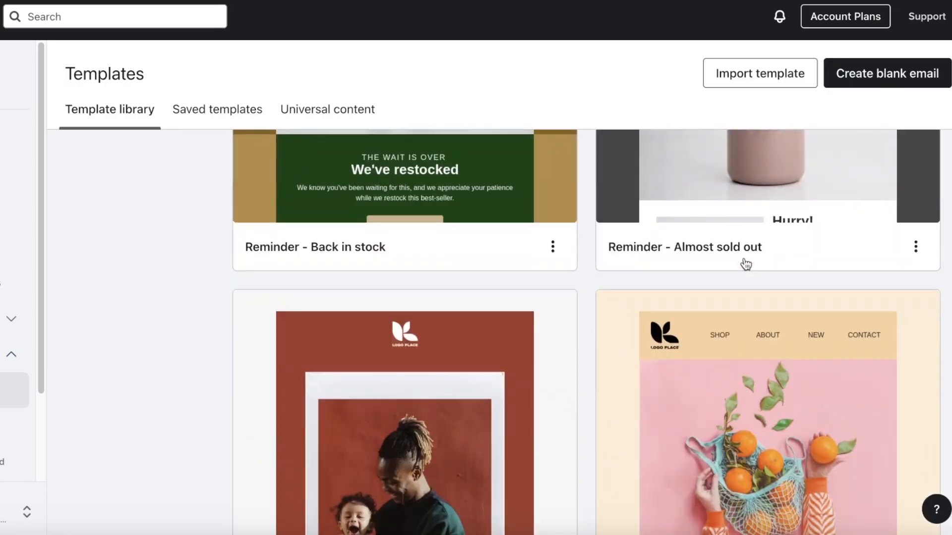
scroll(684, 268, "up", 7)
scroll(372, 312, "down", 8)
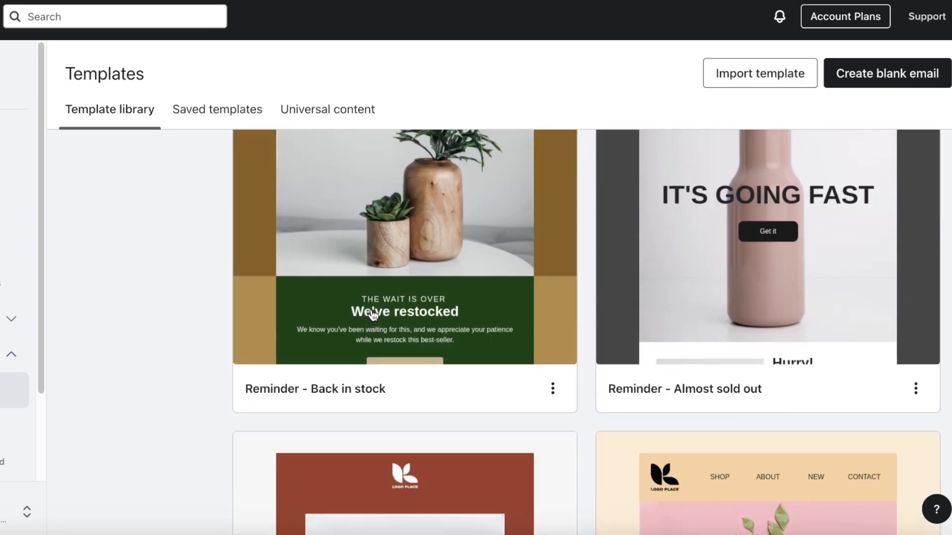
scroll(315, 300, "down", 4)
scroll(554, 271, "down", 8)
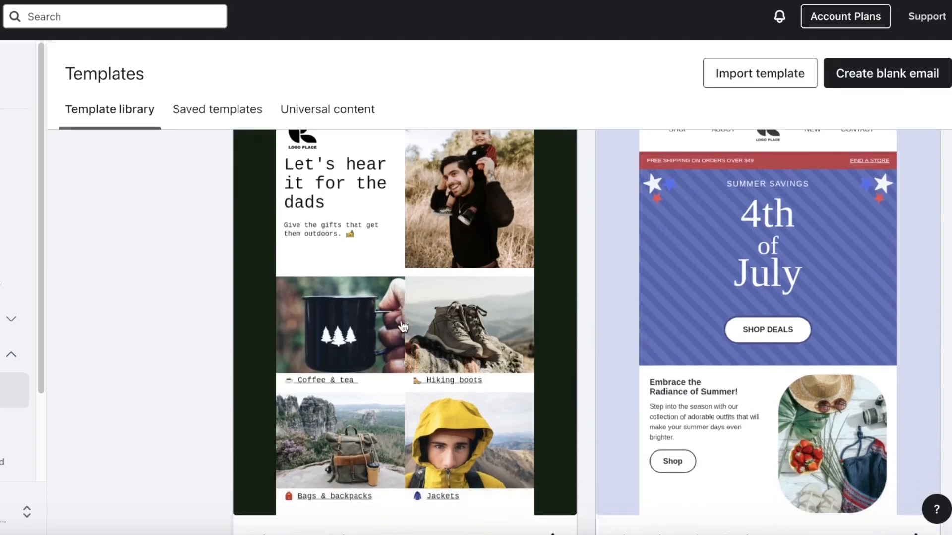
scroll(340, 212, "up", 15)
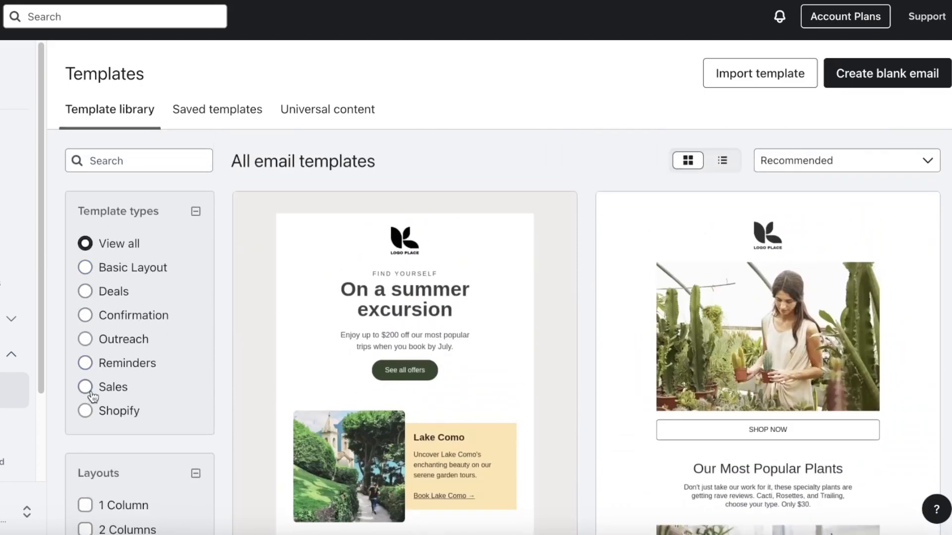
- Filter the template library down to Winter seasonal designs
left_click(86, 411)
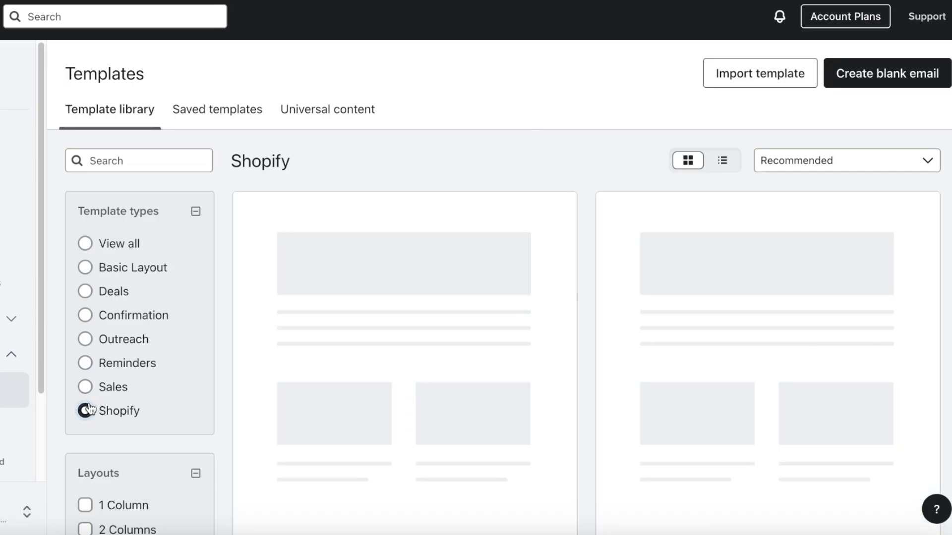
scroll(389, 276, "down", 10)
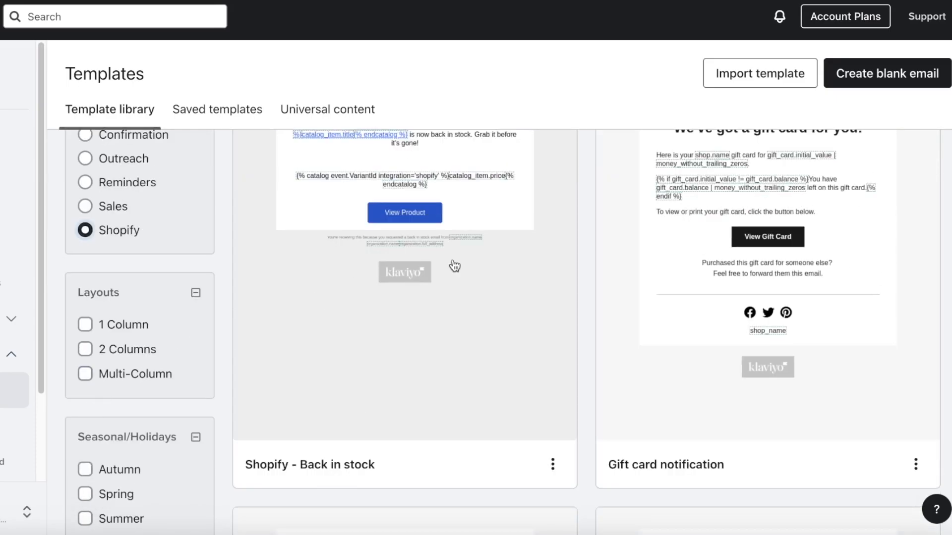
scroll(163, 322, "up", 8)
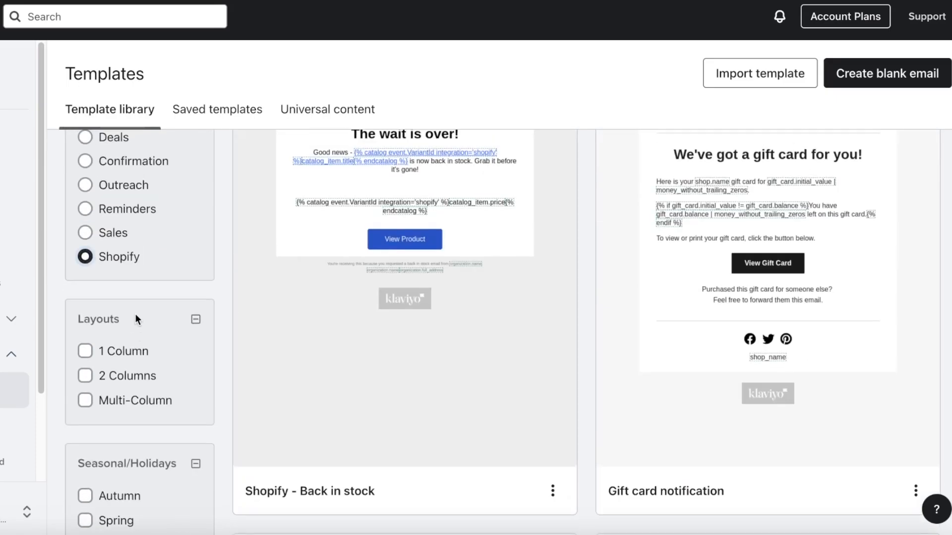
scroll(135, 319, "up", 3)
left_click(107, 244)
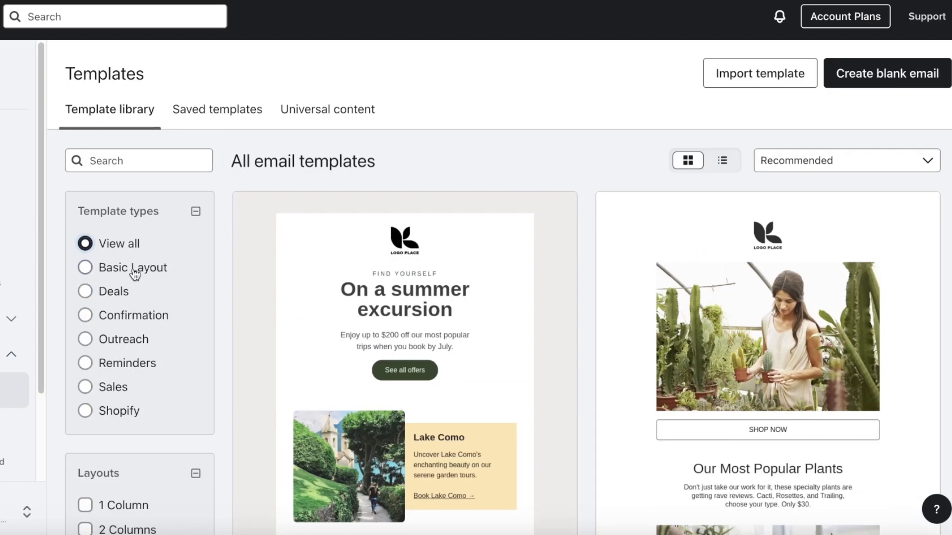
scroll(84, 323, "down", 3)
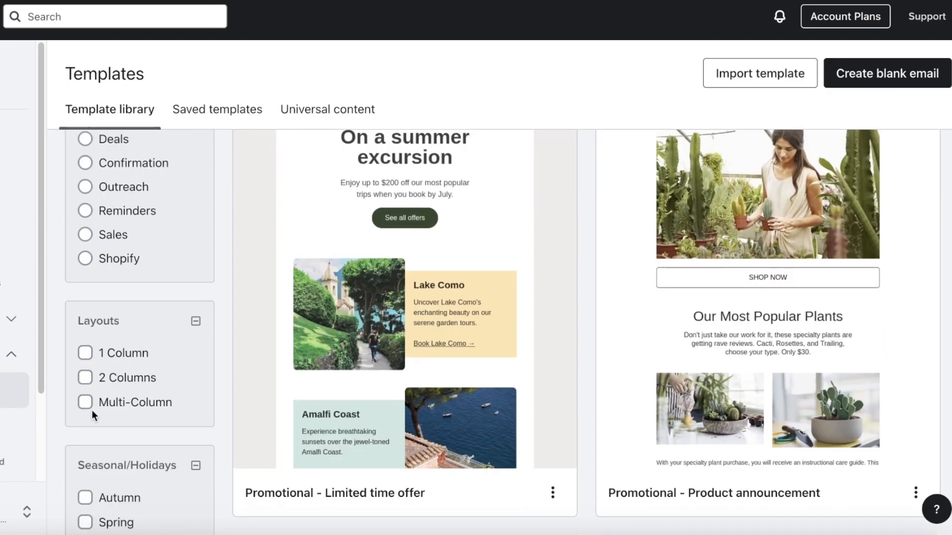
left_click(85, 353)
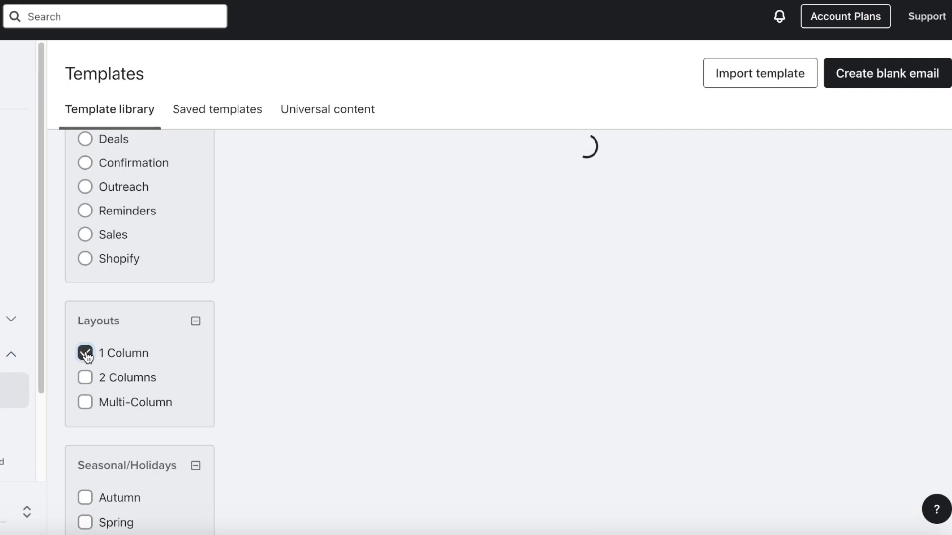
scroll(153, 354, "down", 4)
left_click(118, 354)
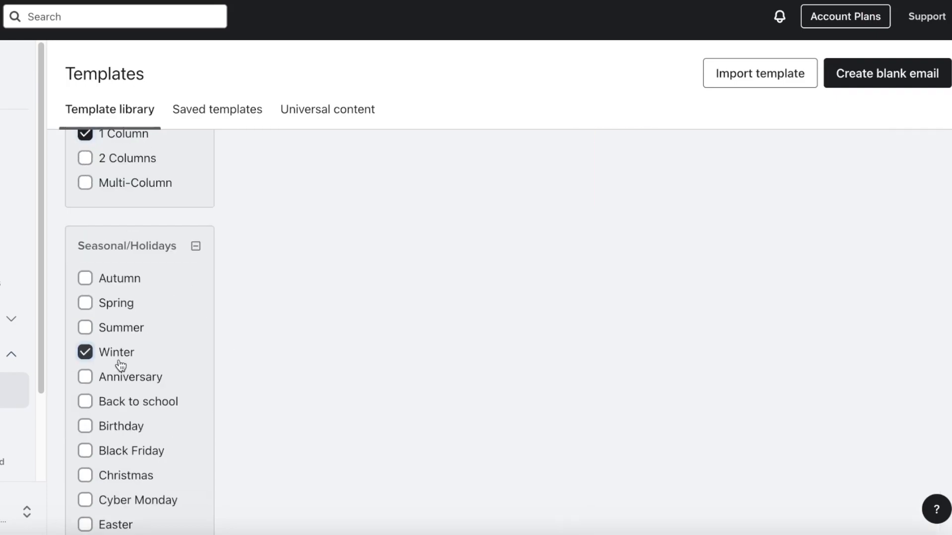
scroll(467, 289, "up", 7)
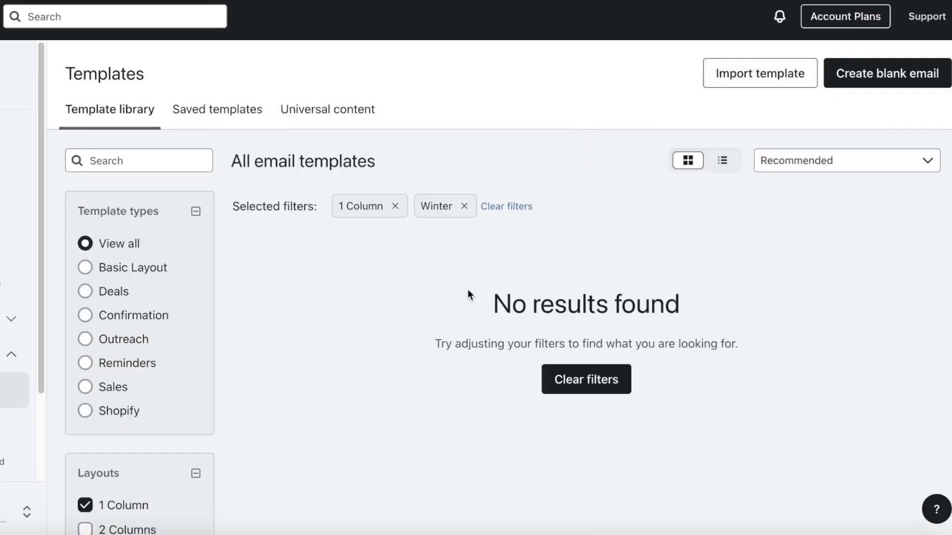
scroll(468, 290, "down", 4)
left_click(123, 323)
scroll(102, 266, "up", 3)
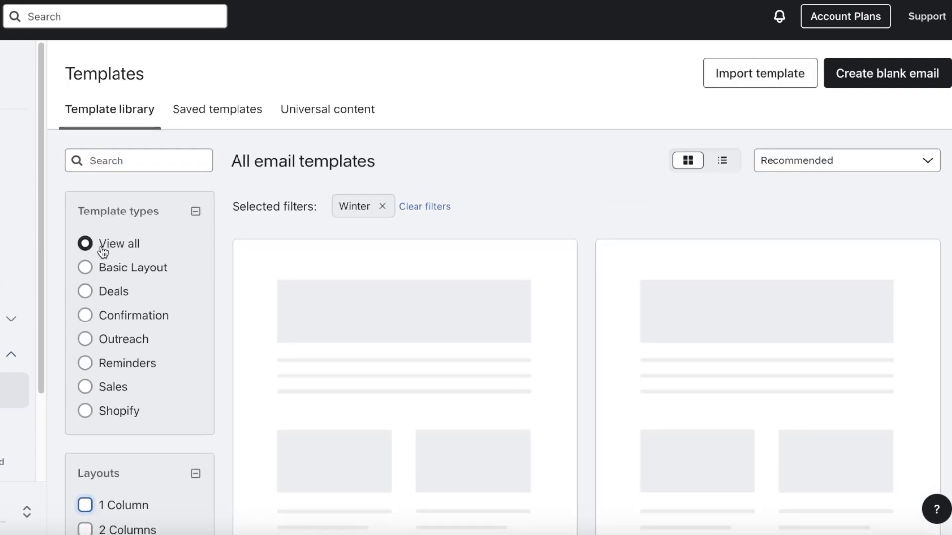
scroll(442, 196, "down", 1)
scroll(443, 196, "down", 13)
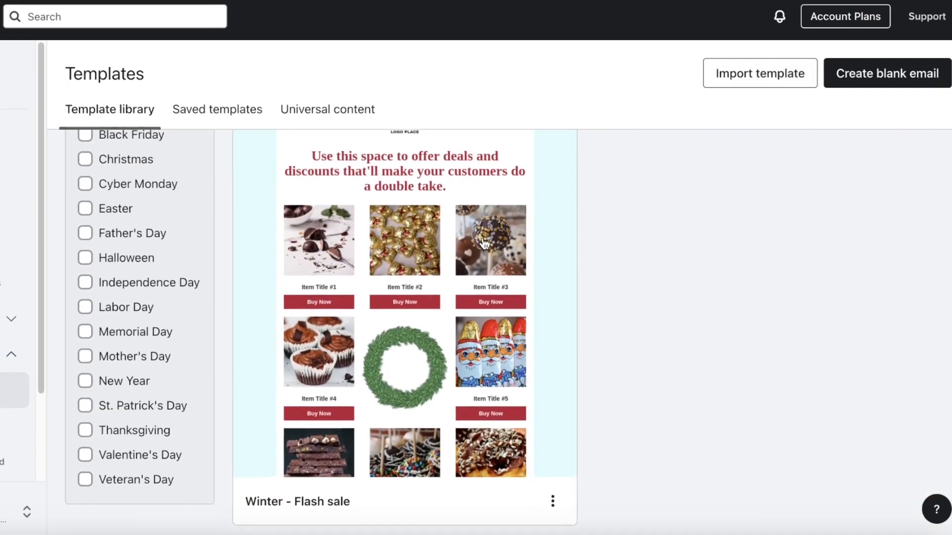
scroll(255, 287, "up", 3)
scroll(399, 209, "down", 2)
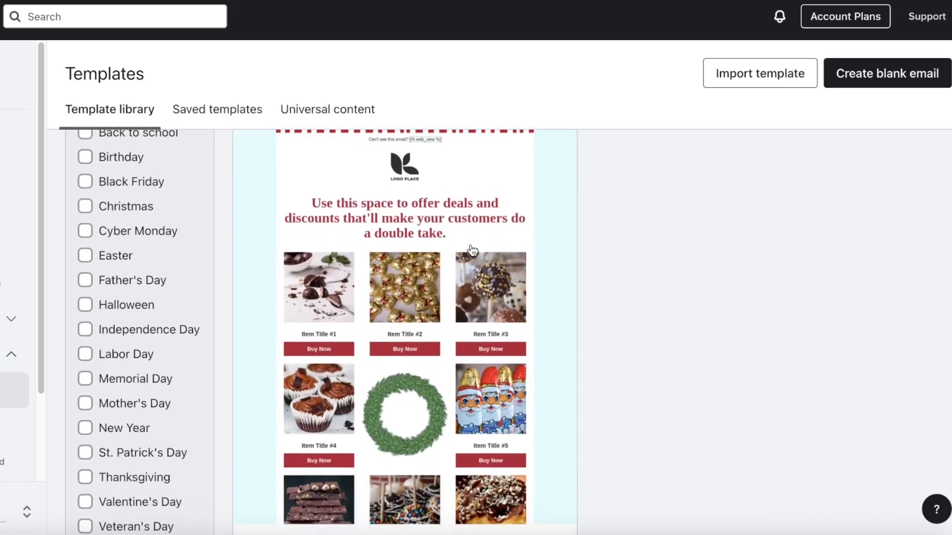
scroll(450, 249, "down", 1)
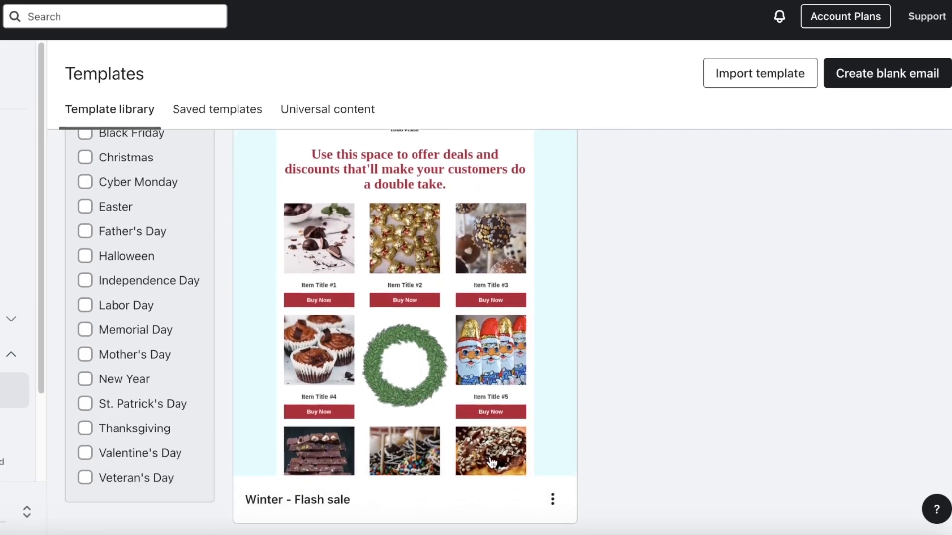
- Preview the Winter - Flash sale template on mobile and desktop, then use it
left_click(574, 462)
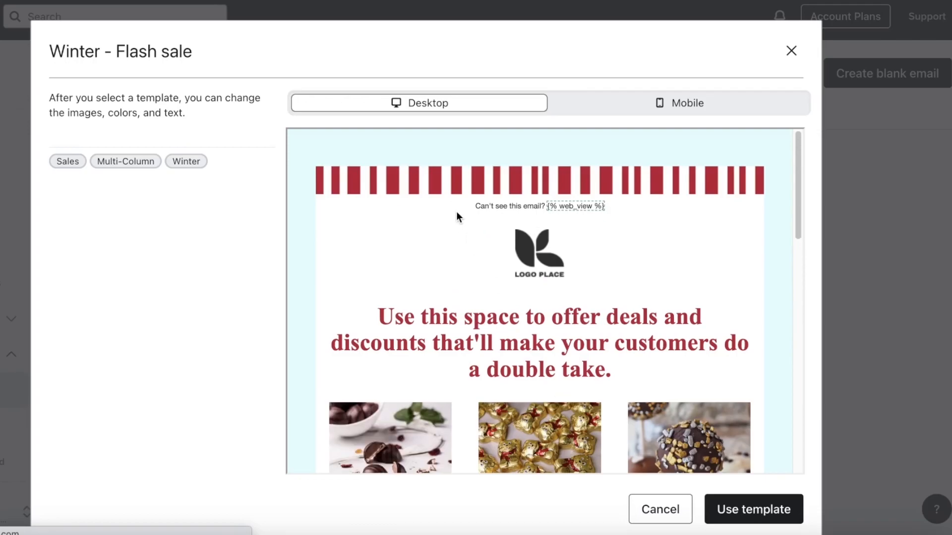
left_click(631, 103)
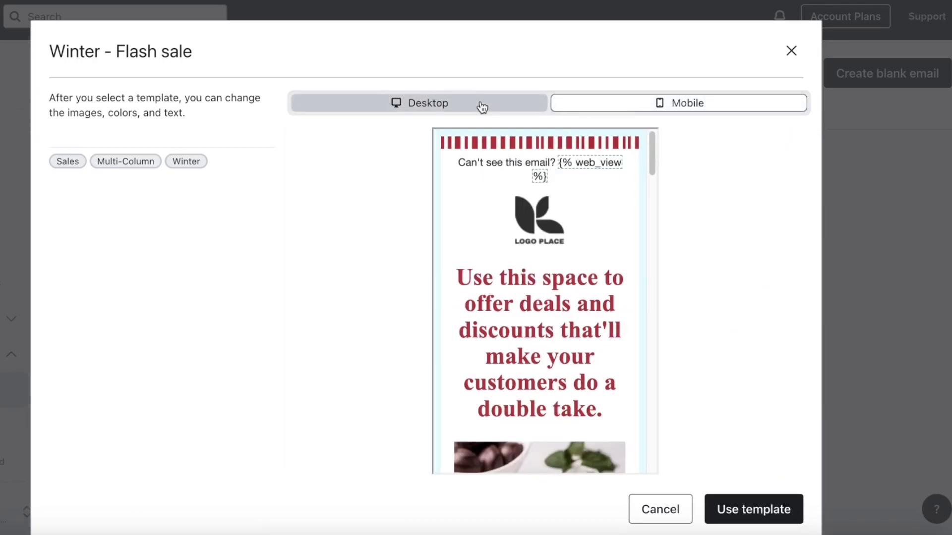
left_click(482, 108)
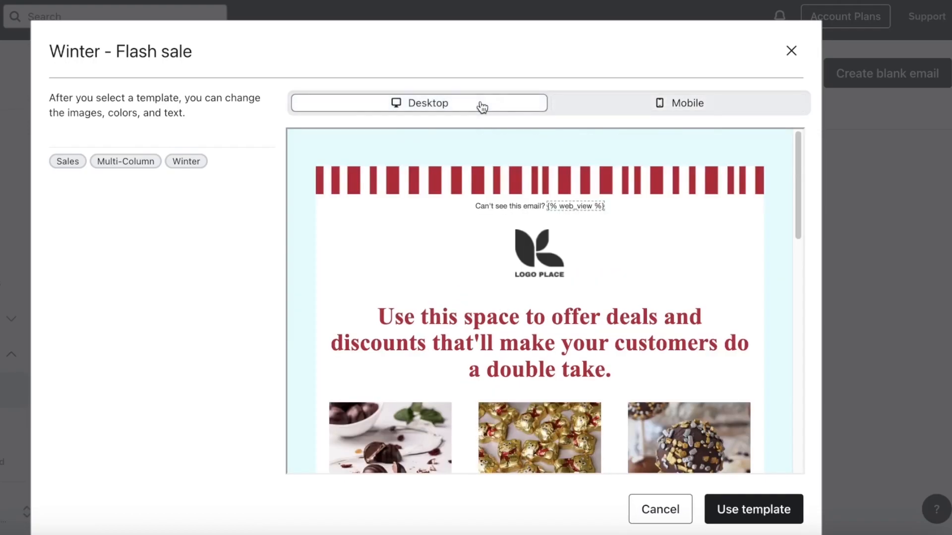
left_click(751, 501)
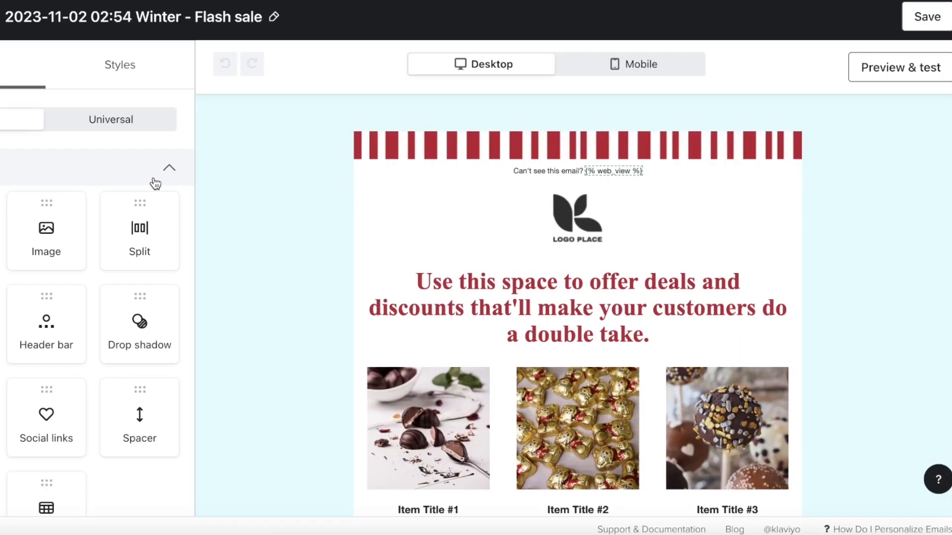
scroll(661, 270, "down", 8)
scroll(851, 243, "down", 5)
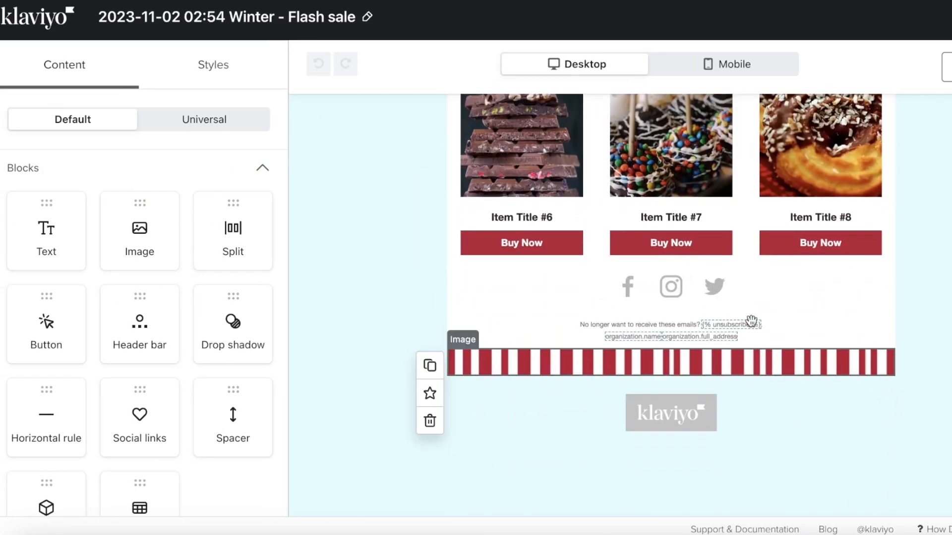
scroll(761, 344, "up", 15)
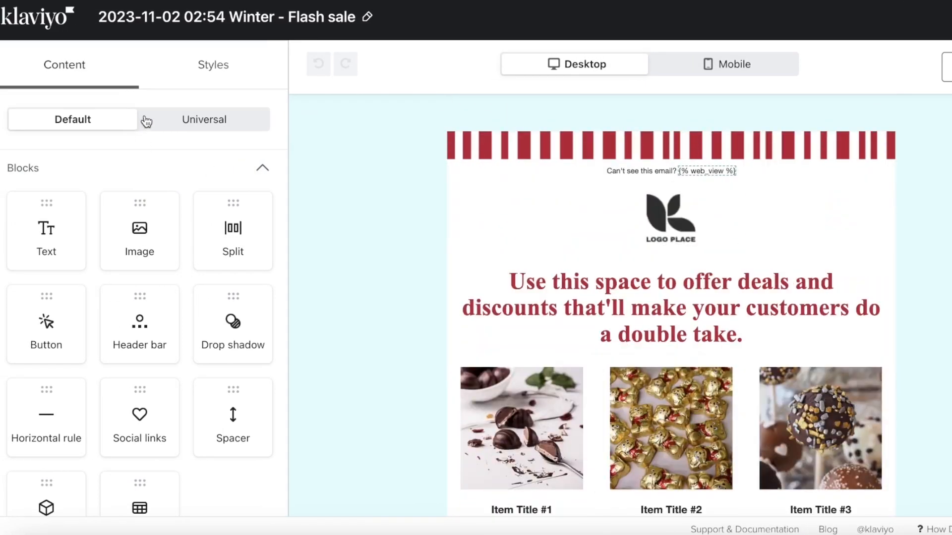
scroll(130, 433, "down", 4)
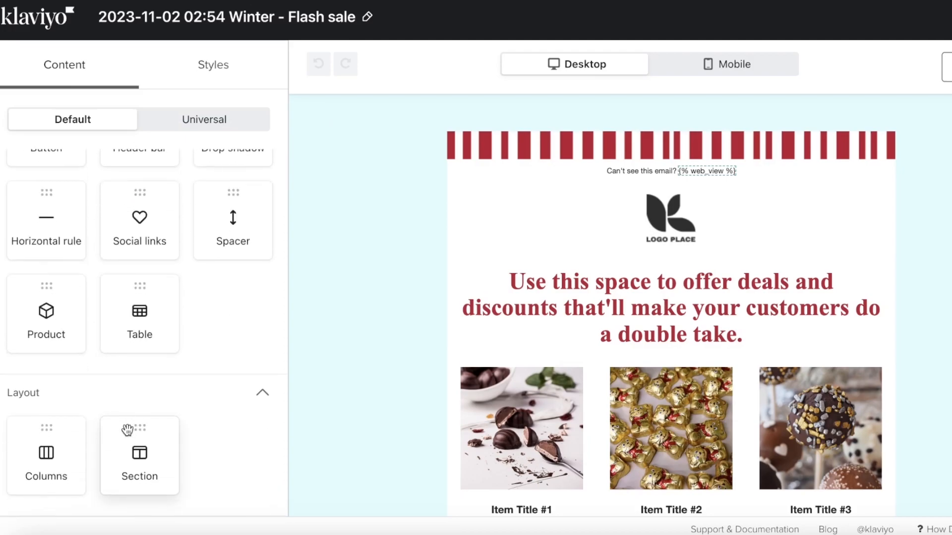
scroll(135, 412, "up", 4)
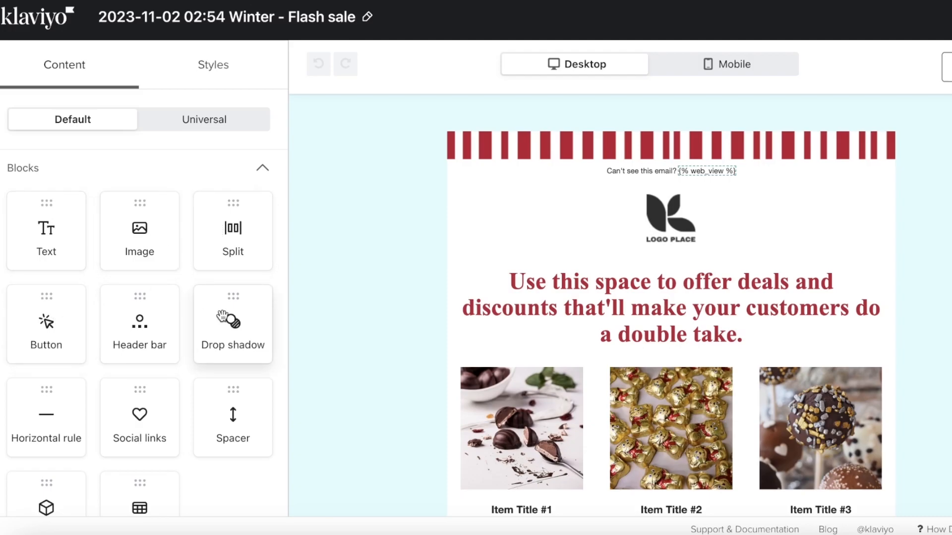
scroll(55, 420, "down", 1)
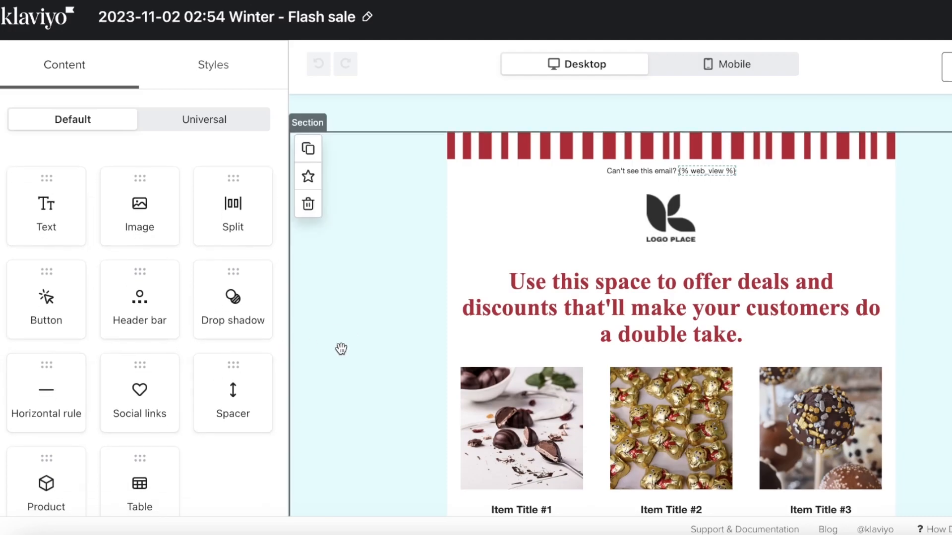
scroll(159, 395, "down", 3)
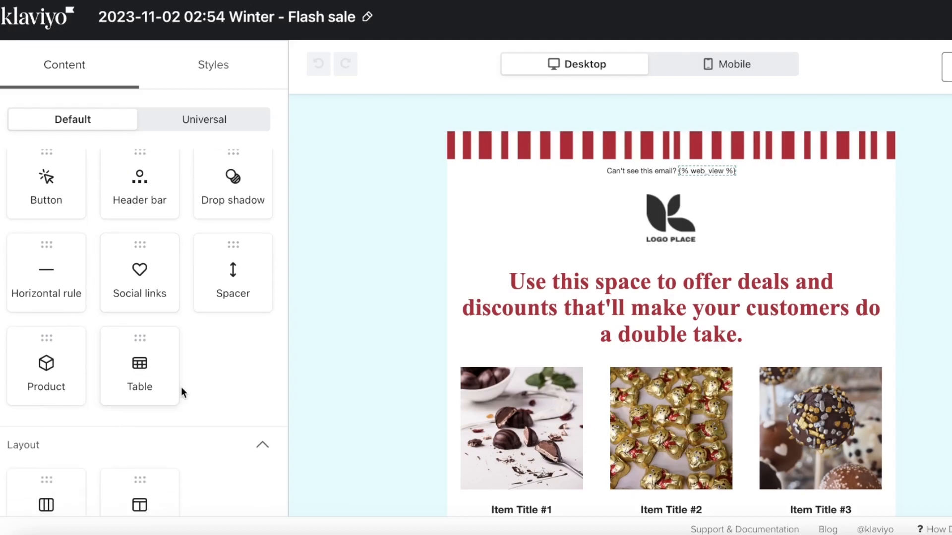
scroll(100, 369, "down", 1)
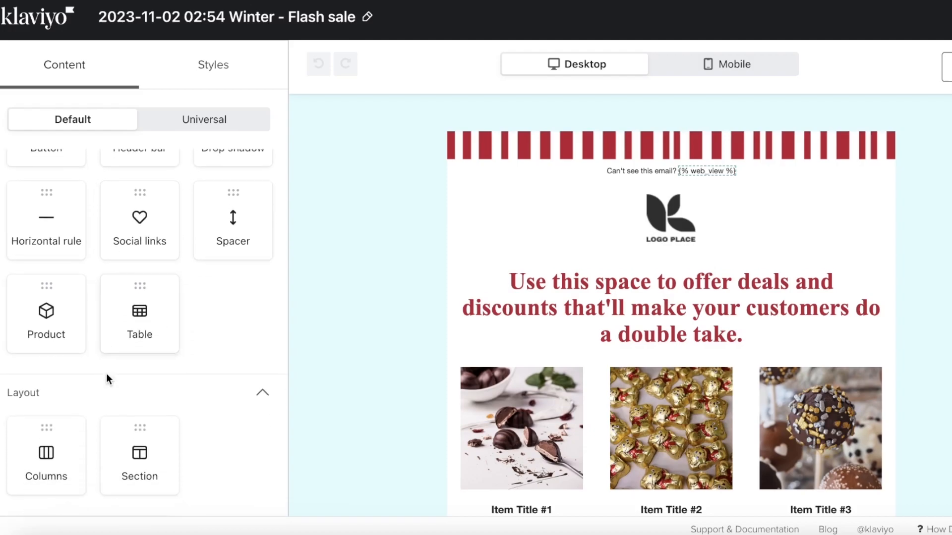
scroll(231, 389, "up", 5)
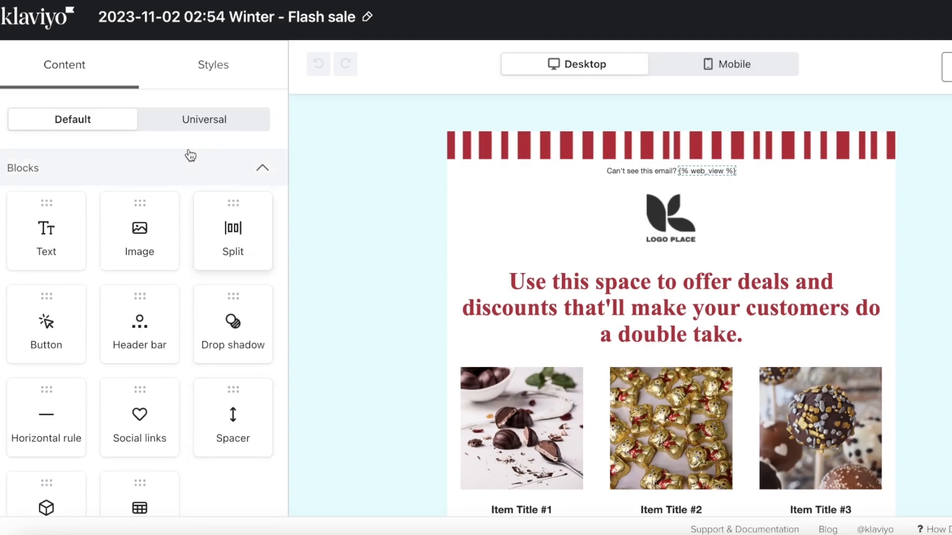
left_click(196, 132)
left_click(86, 125)
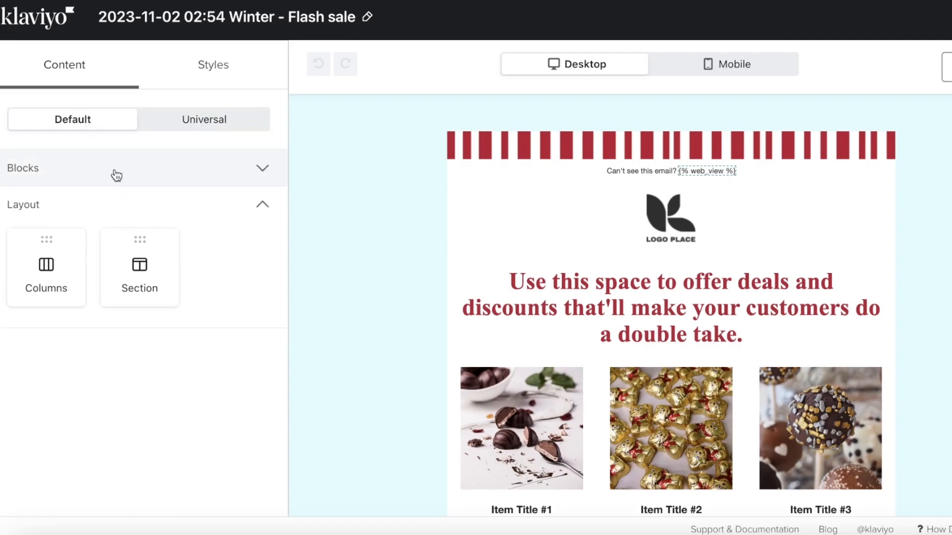
left_click(113, 176)
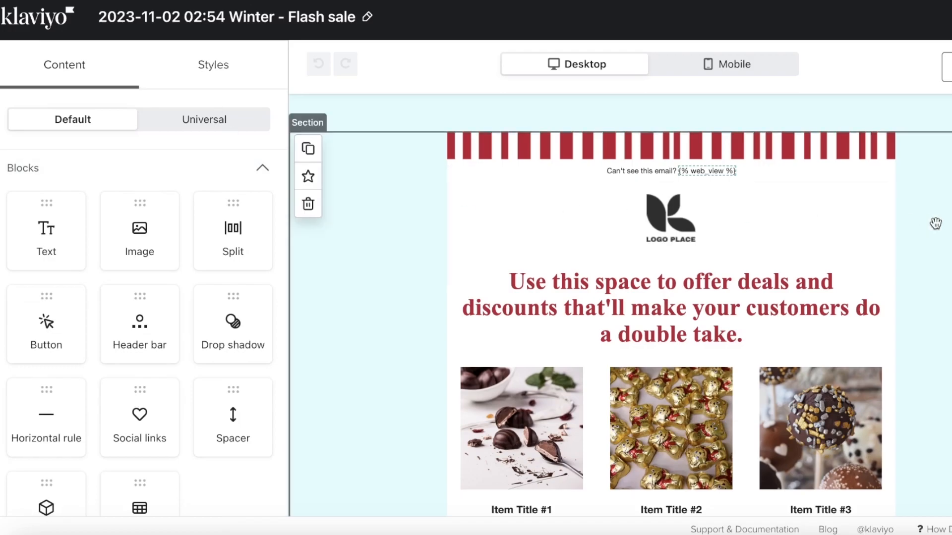
- Remove the header bar's placeholder logo and start uploading a new image from the computer
left_click(622, 232)
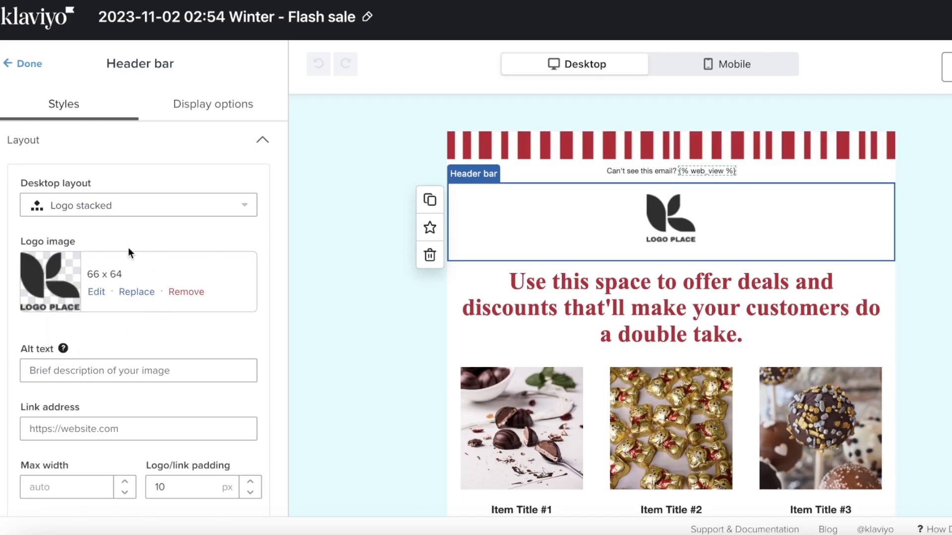
left_click(187, 293)
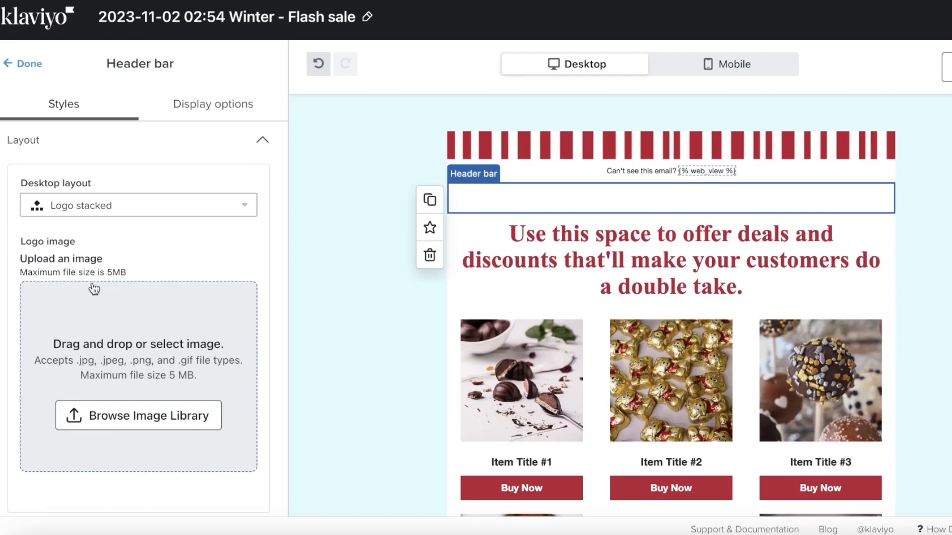
left_click(126, 415)
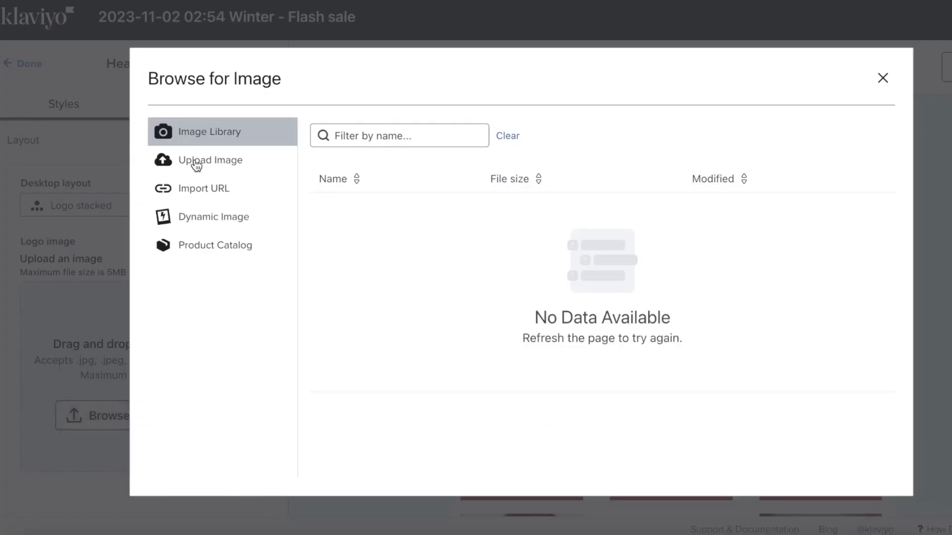
left_click(197, 164)
left_click(535, 291)
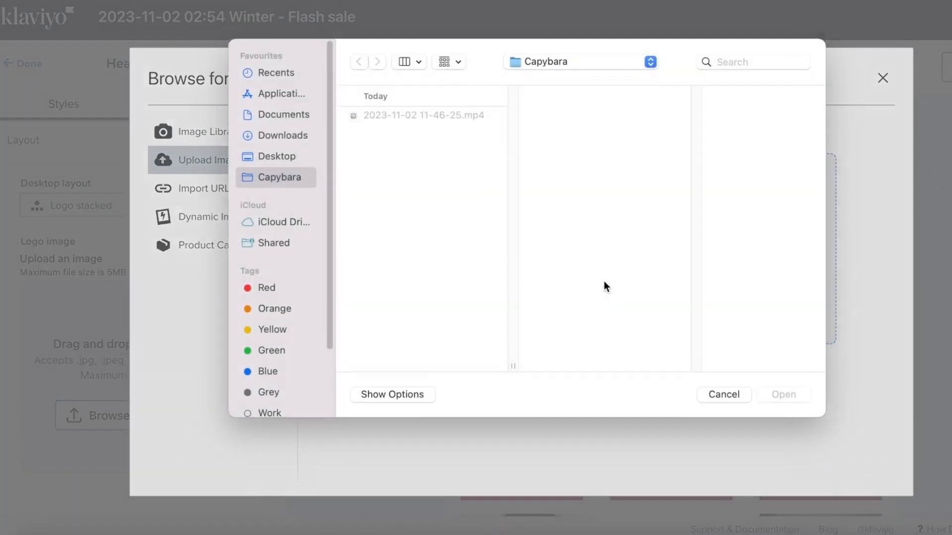
- Pick the perfume bottle image from Downloads and upload it as the header logo
left_click(283, 144)
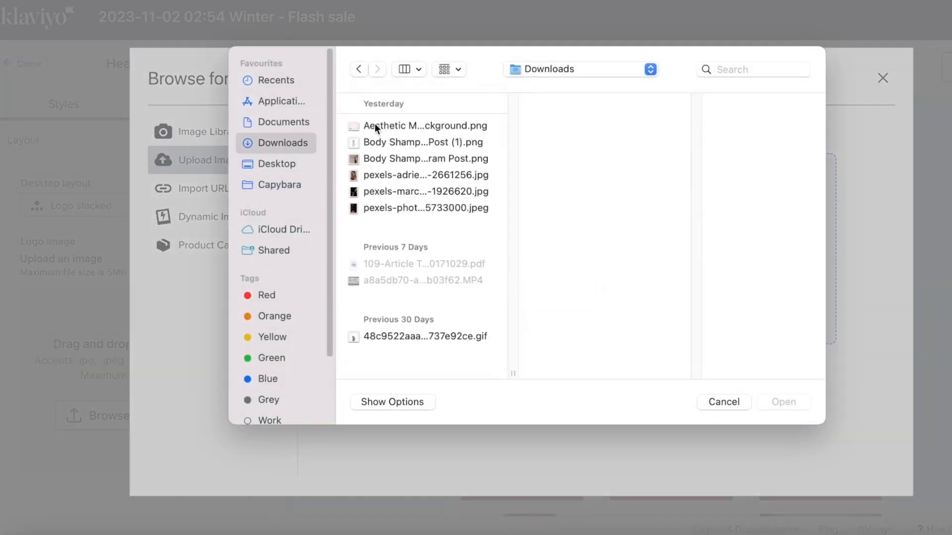
left_click(382, 173)
left_click(378, 158)
left_click(376, 144)
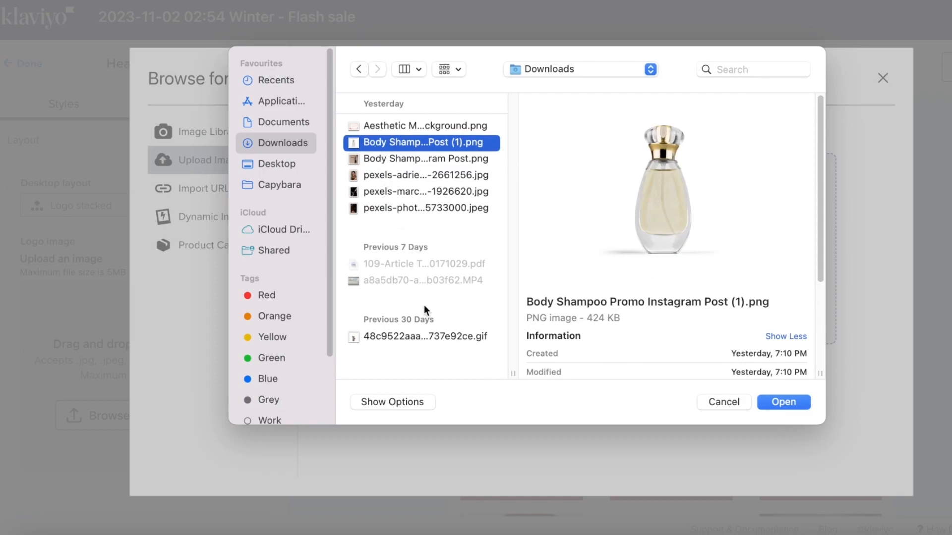
left_click(367, 192)
left_click(377, 140)
left_click(377, 127)
left_click(416, 152)
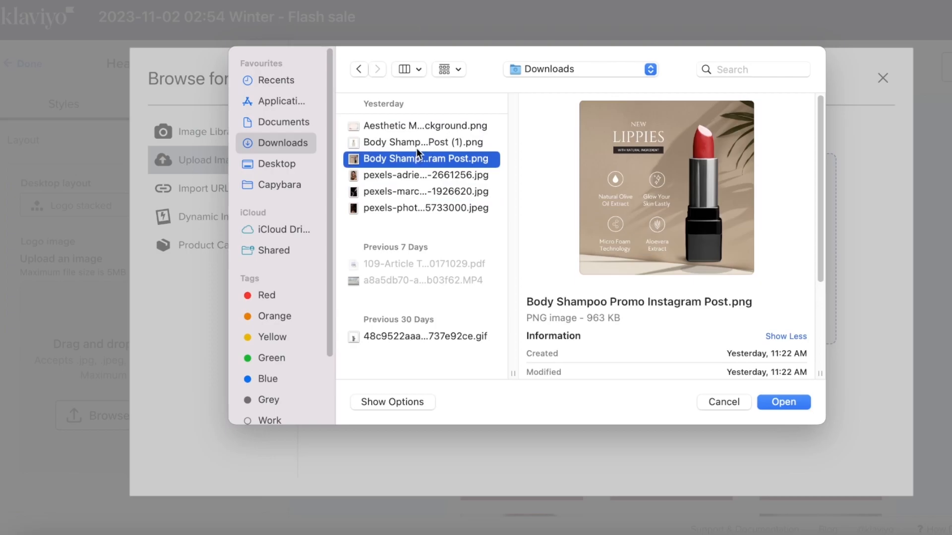
left_click(416, 148)
left_click(791, 405)
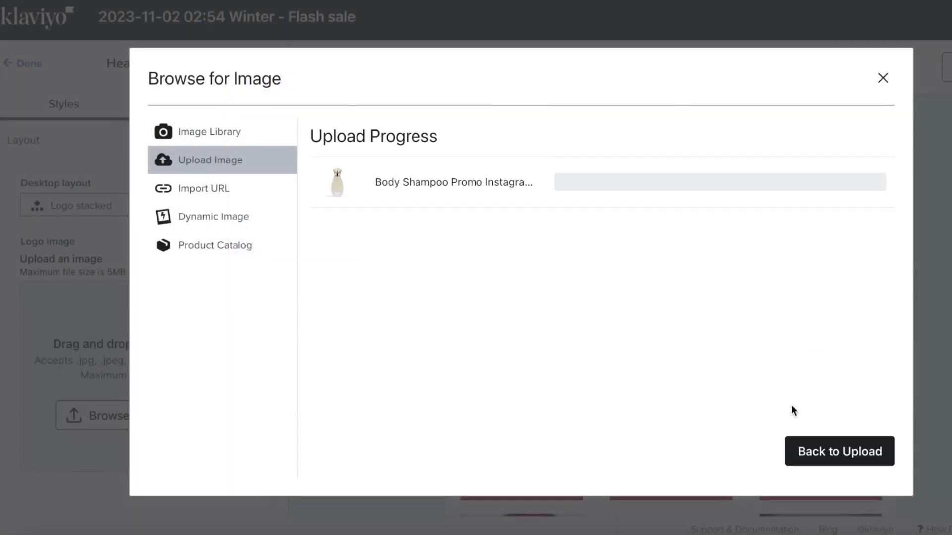
left_click(797, 446)
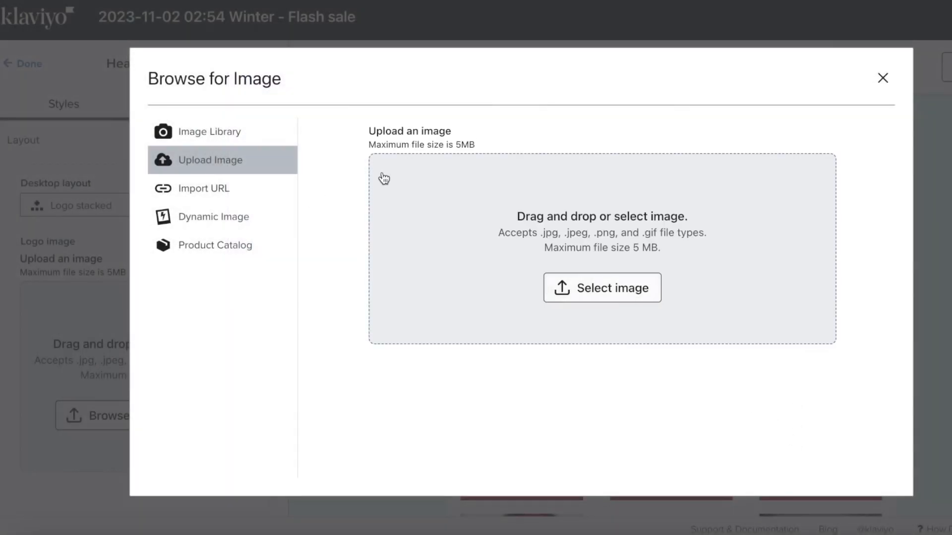
- Lower the header bar's logo padding to 4 px
scroll(340, 292, "down", 5)
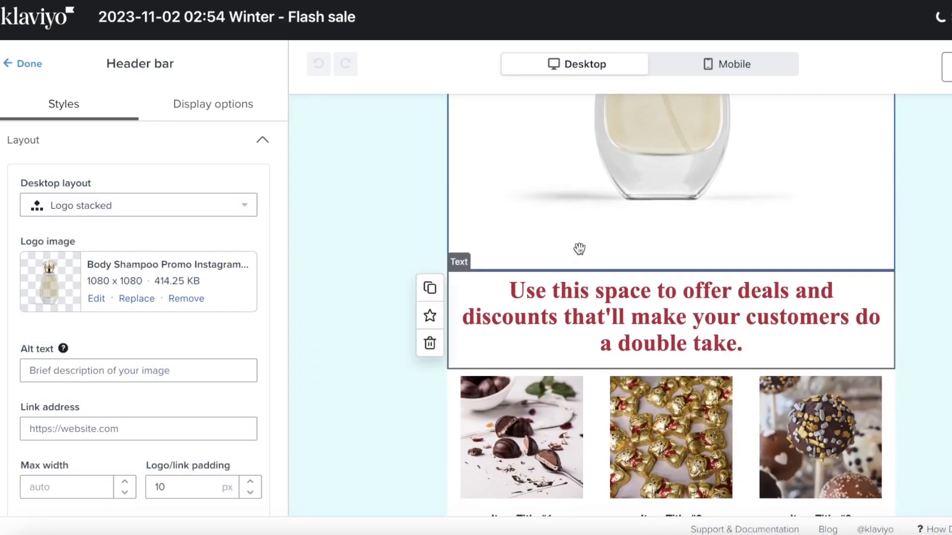
scroll(174, 267, "down", 2)
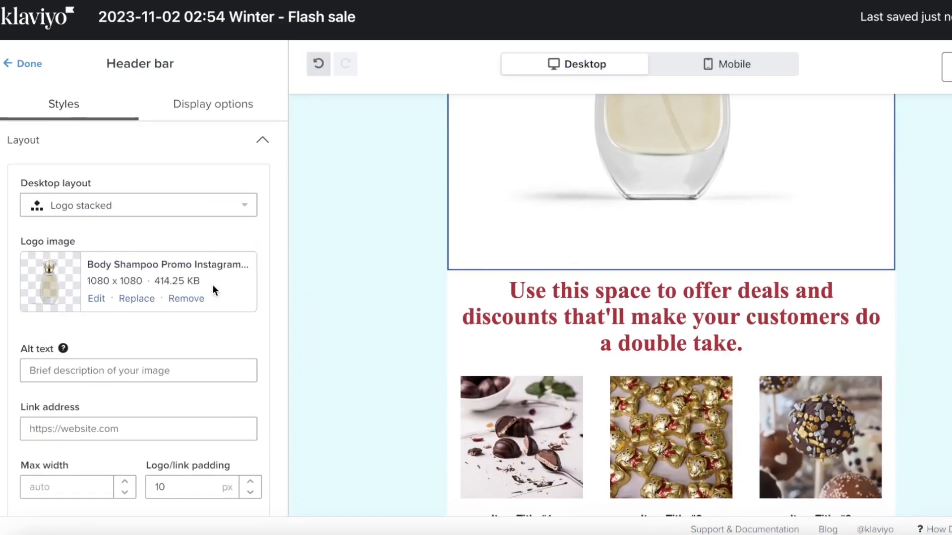
scroll(104, 347, "down", 3)
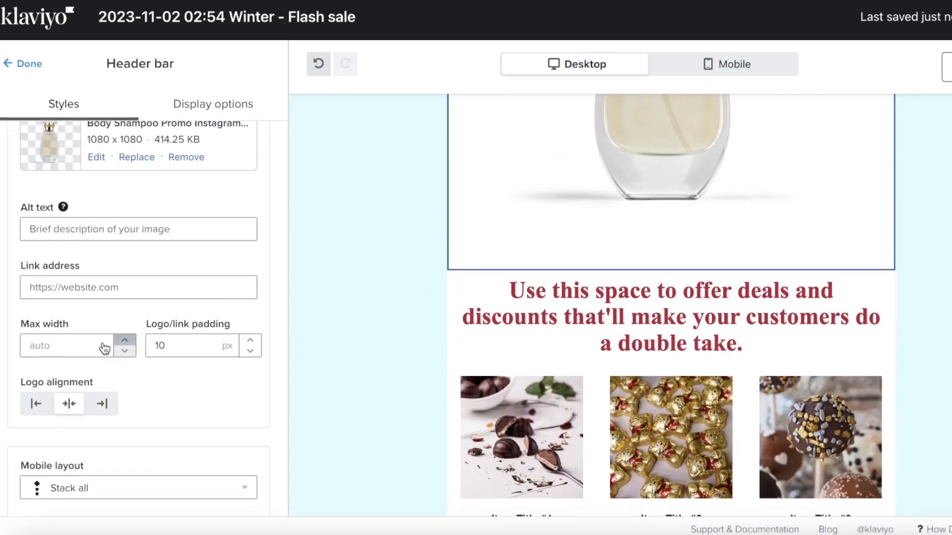
left_click(257, 352)
left_click(256, 352)
left_click(257, 352)
left_click(257, 352)
left_click(257, 352)
left_click(257, 352)
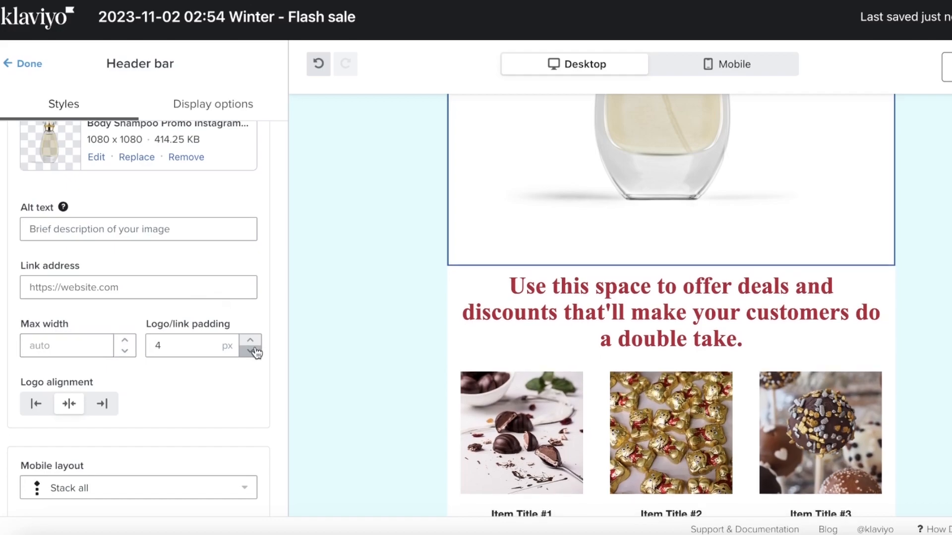
- Set the header logo's maximum width to 200 px
left_click(71, 347)
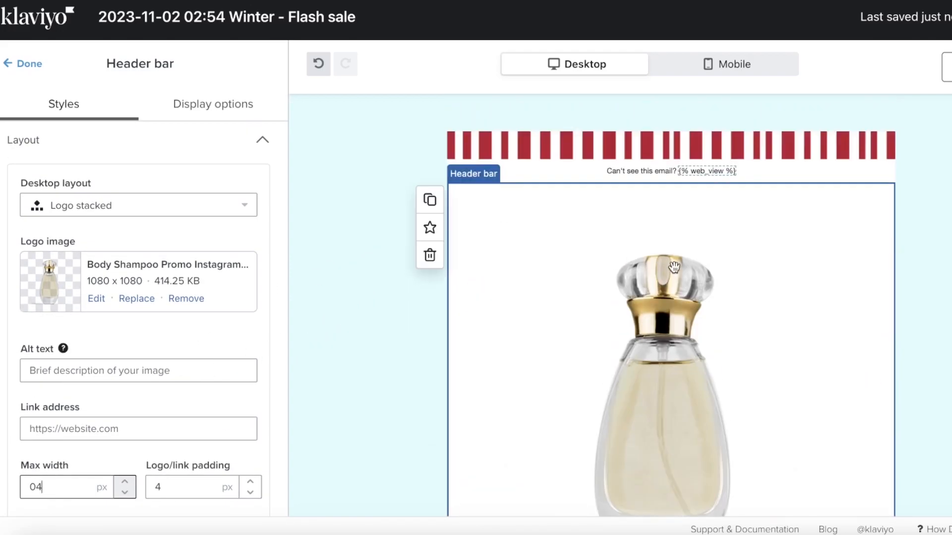
left_click(394, 305)
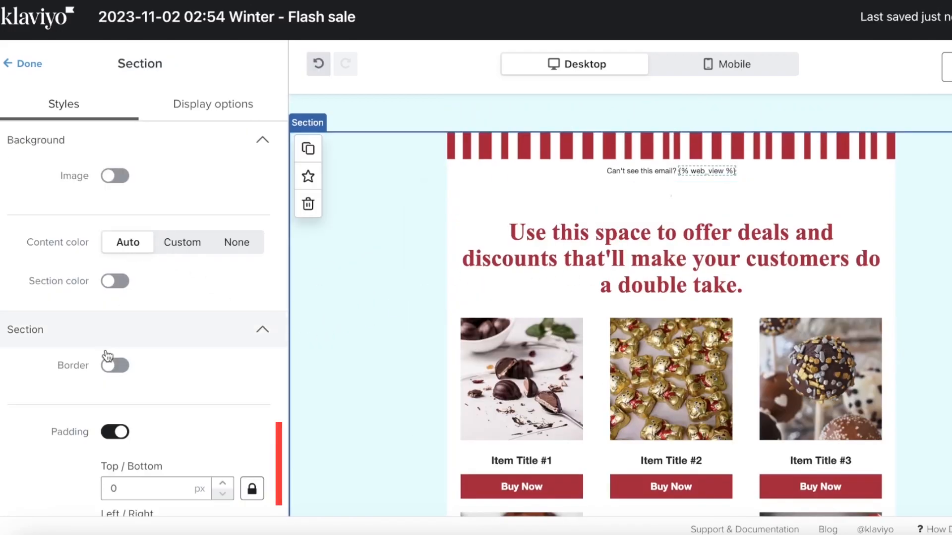
scroll(119, 339, "down", 3)
scroll(123, 336, "up", 3)
left_click(557, 198)
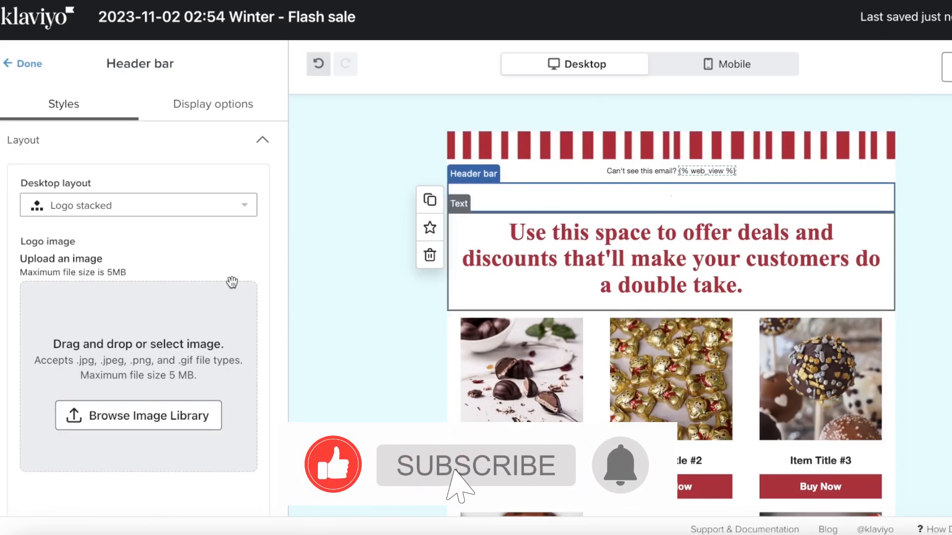
scroll(74, 436, "down", 1)
left_click(70, 462)
type("1")
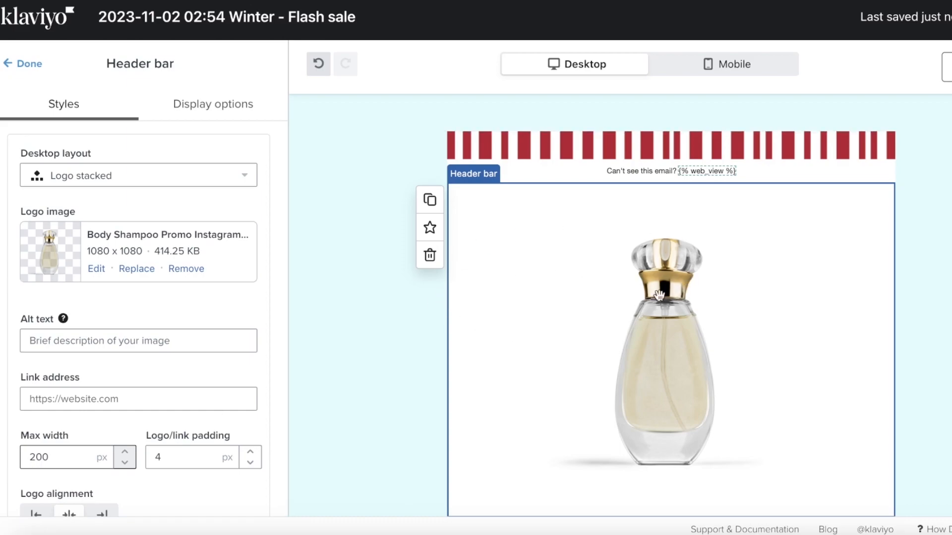
scroll(346, 342, "down", 1)
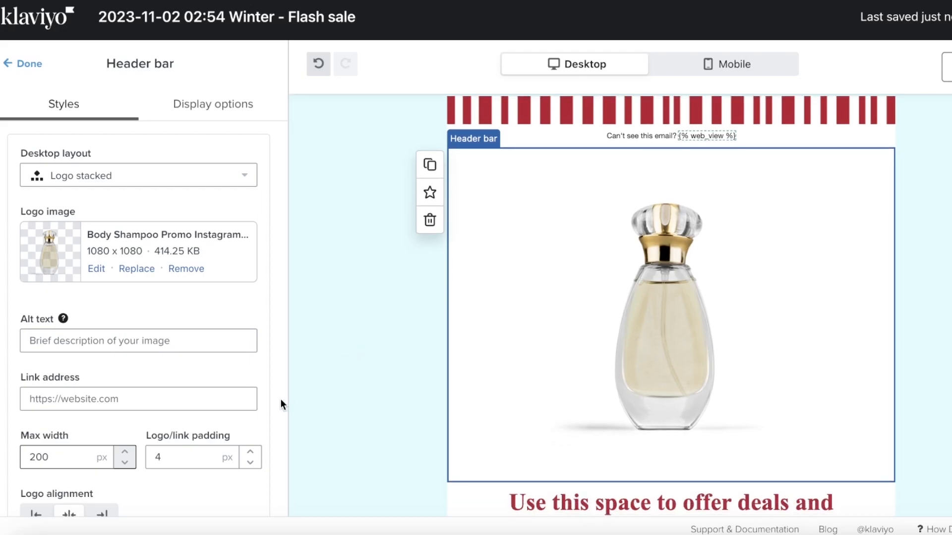
scroll(739, 242, "down", 1)
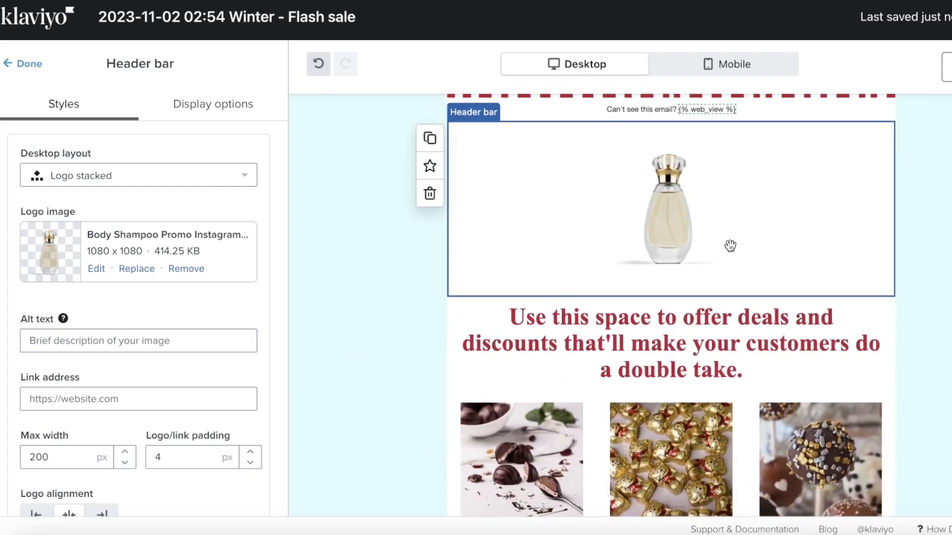
- Rewrite the headline as THE BELLS ARE RINGING! / CHRISTMAS DISCOUNTS ARE HERE and select the subline for personalization
left_click(726, 323)
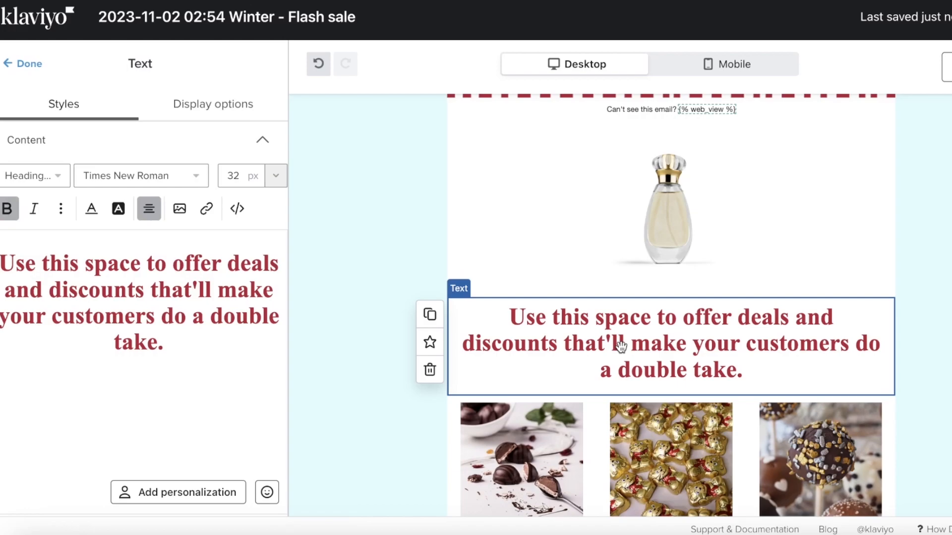
left_click(198, 366)
left_click_drag(194, 337, 7, 254)
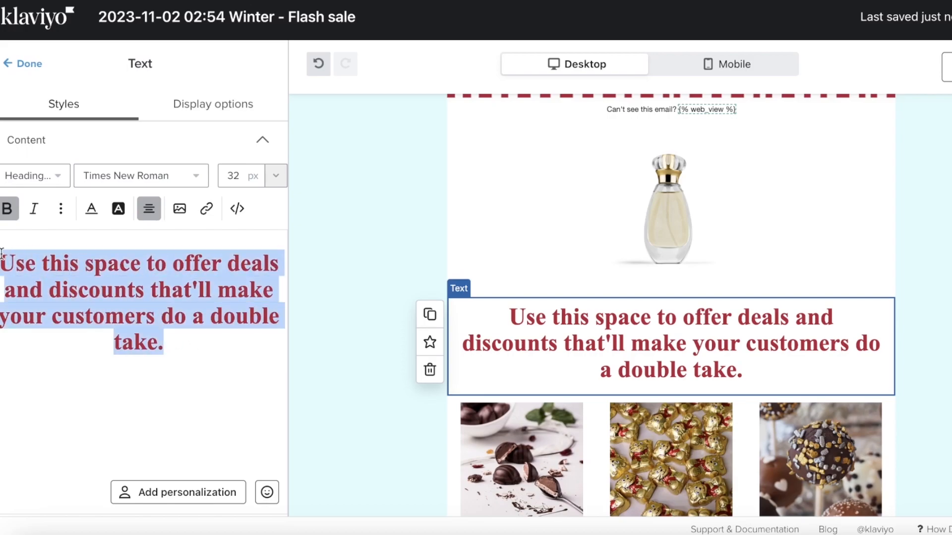
type("THE BELLS ARE RINGING!")
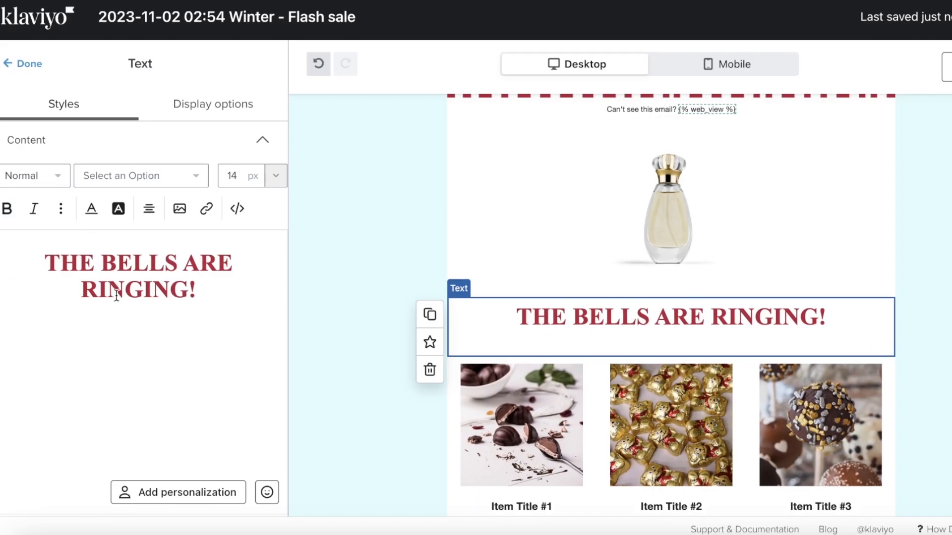
type("CHRISTMAS DISCOUNTS ARE HERE")
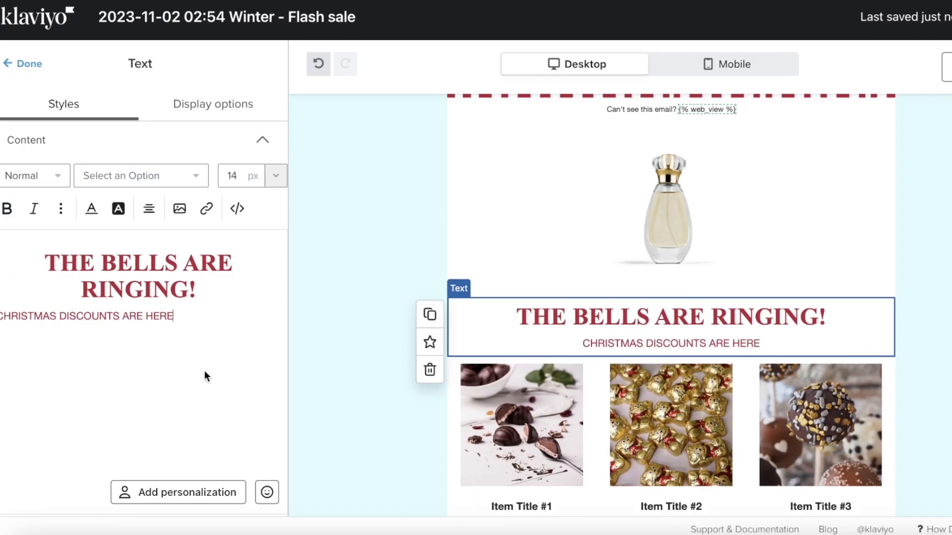
left_click_drag(175, 317, 1, 317)
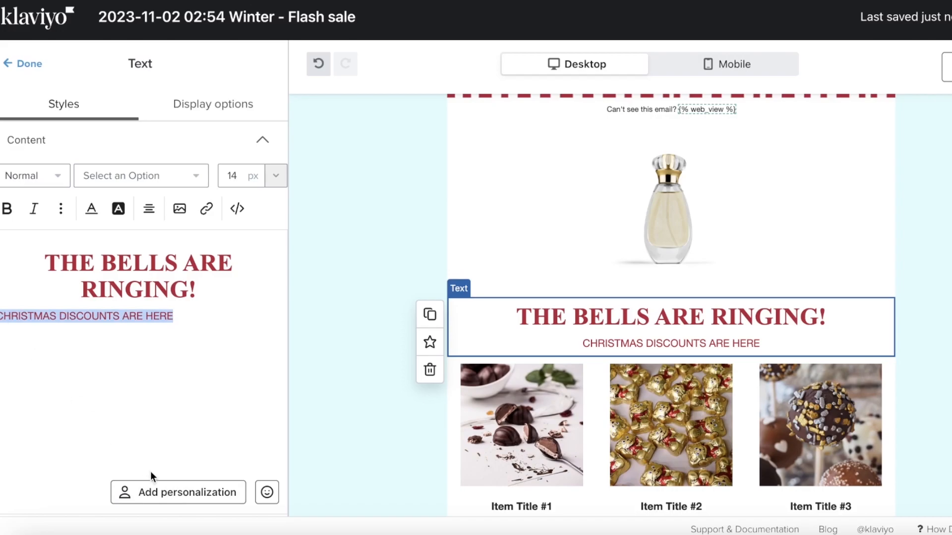
left_click(149, 492)
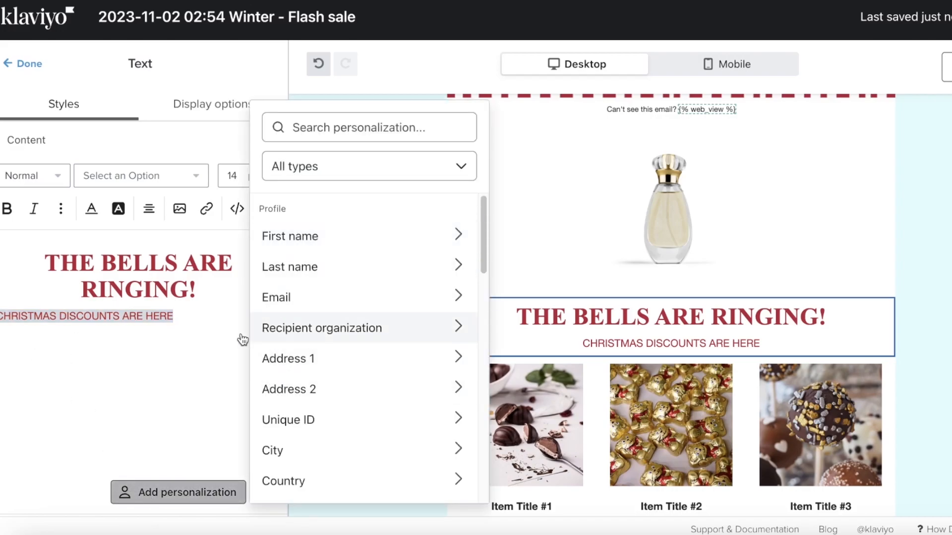
- Frame the subline with Christmas tree emojis found via 'TREE': 🎄CHRISTMAS DISCOUNTS ARE HERE🎄
left_click(151, 429)
left_click(267, 492)
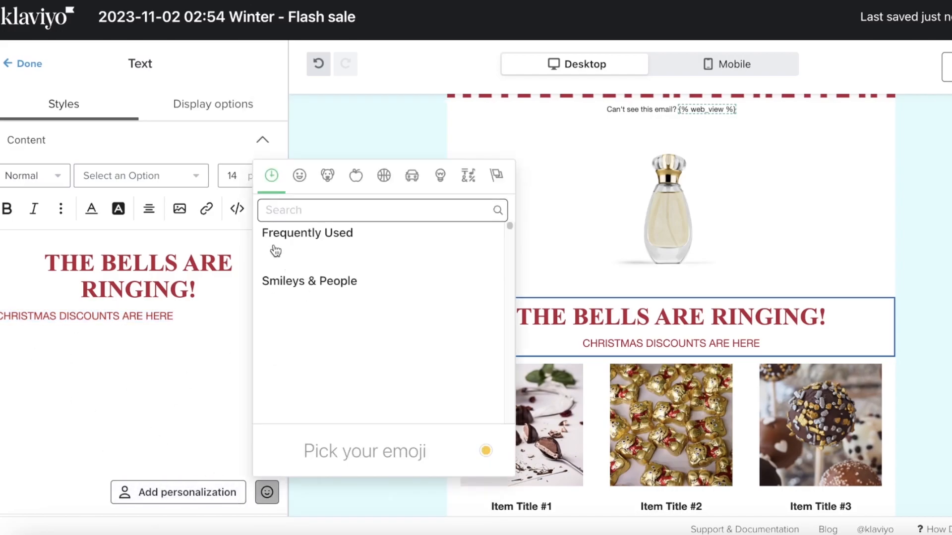
scroll(278, 277, "down", 5)
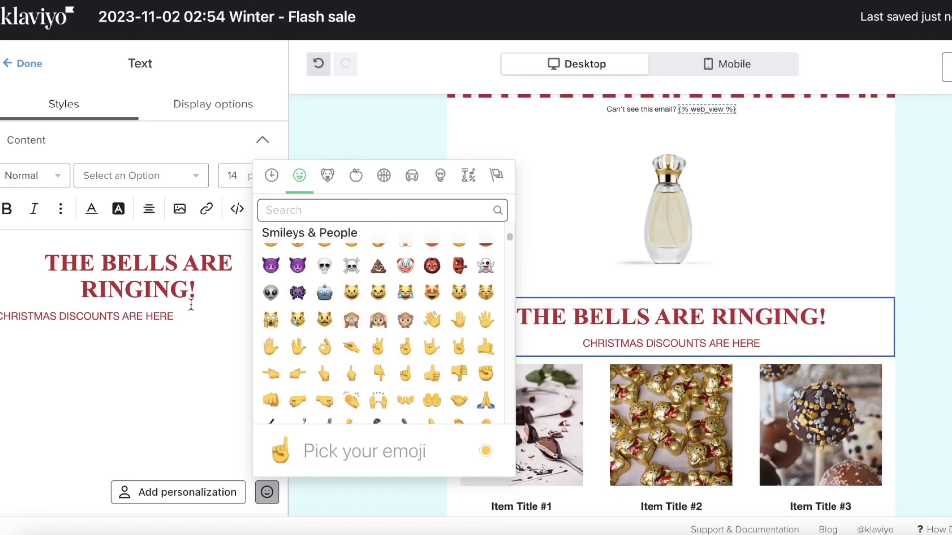
left_click(360, 204)
type("TREE")
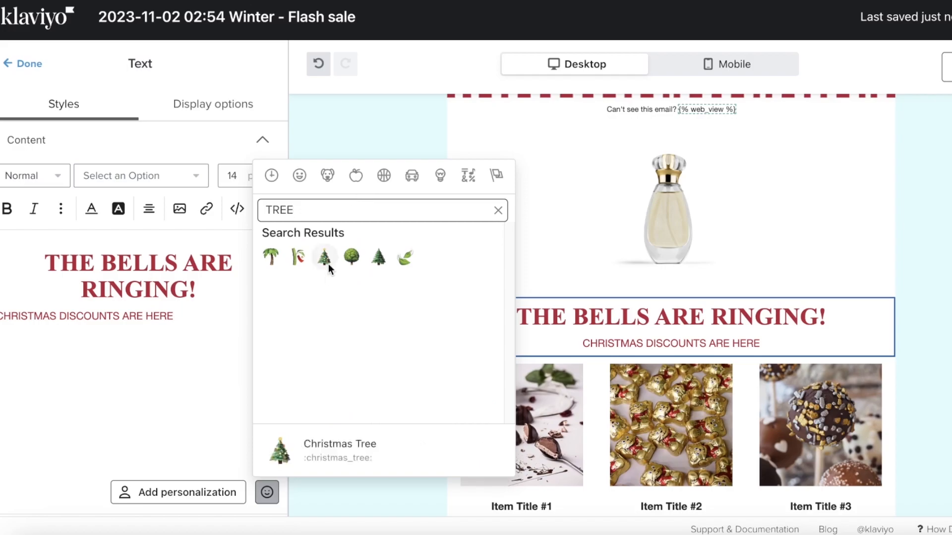
left_click(325, 258)
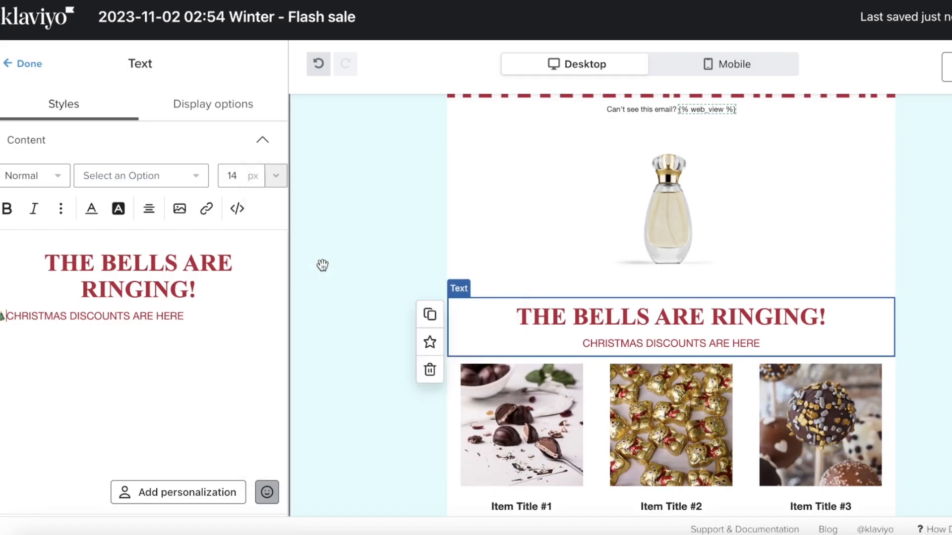
left_click(268, 491)
left_click(495, 256)
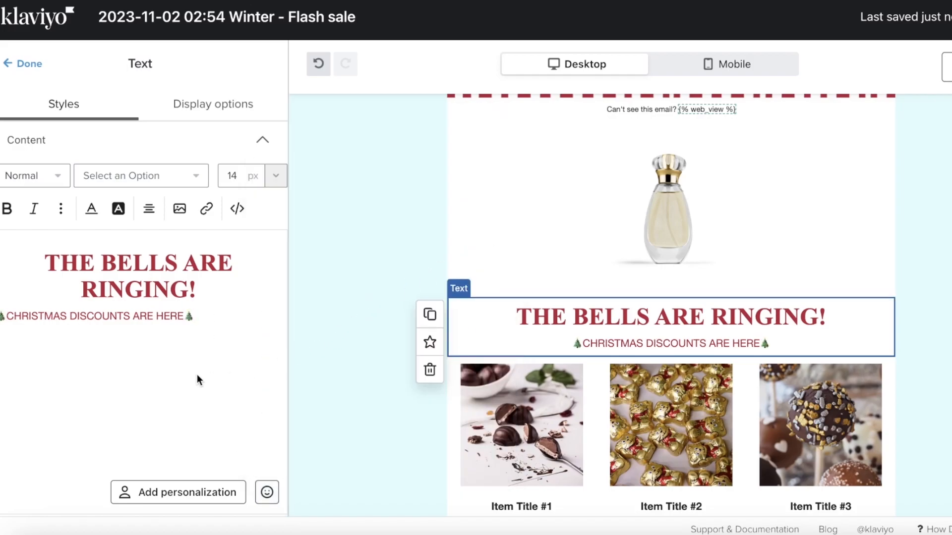
- Clear the 'Can't see this email?' text and type the new top-line tagline, starting with 'OUR'
scroll(945, 233, "up", 2)
left_click(720, 178)
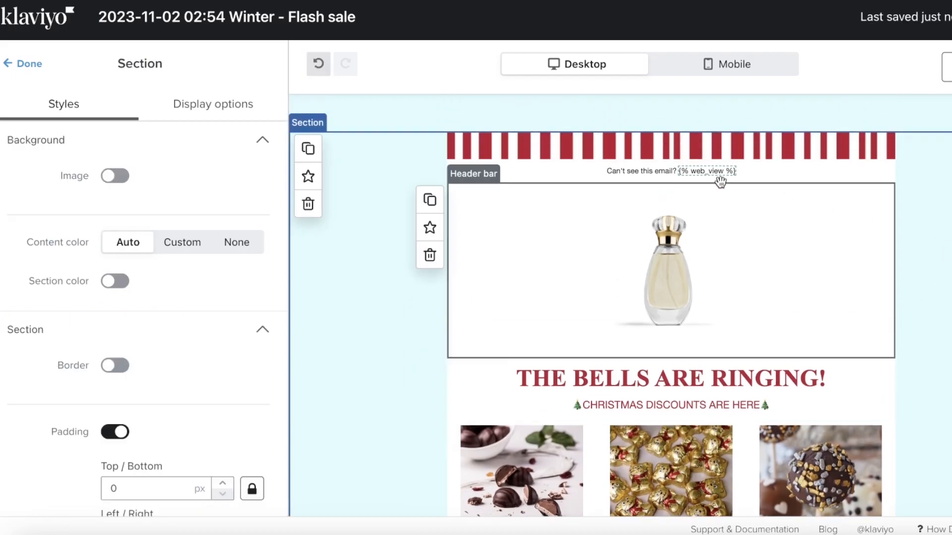
triple_click(185, 246)
key("BackSpace")
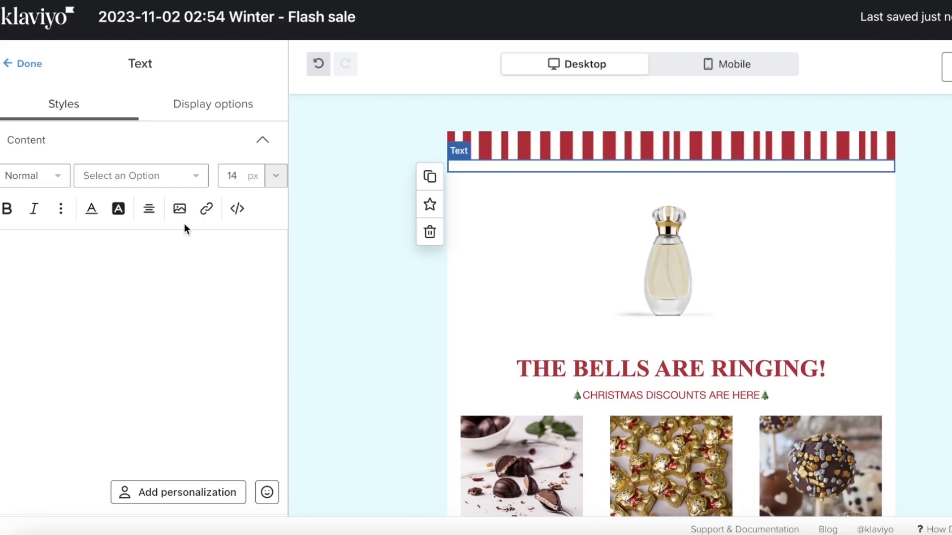
type("OUR")
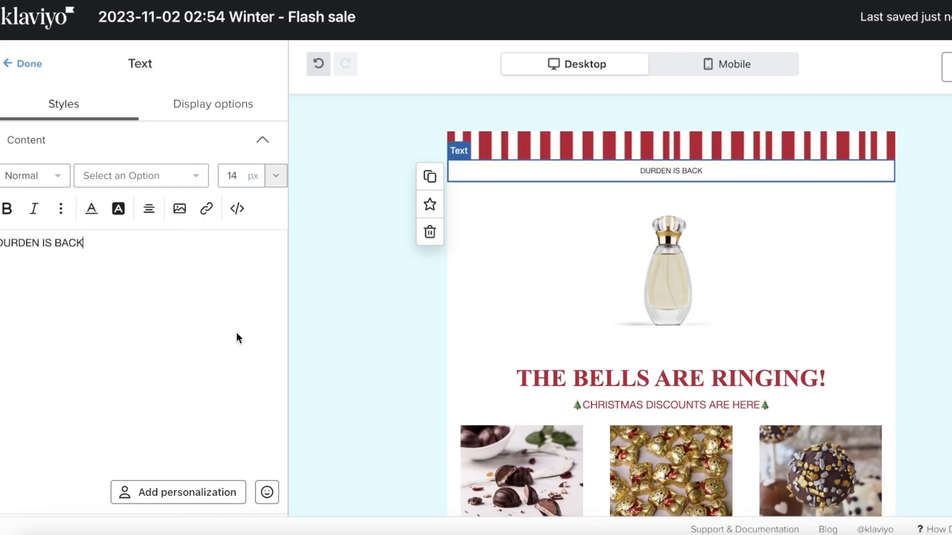
scroll(523, 364, "down", 3)
left_click(522, 367)
scroll(523, 376, "down", 5)
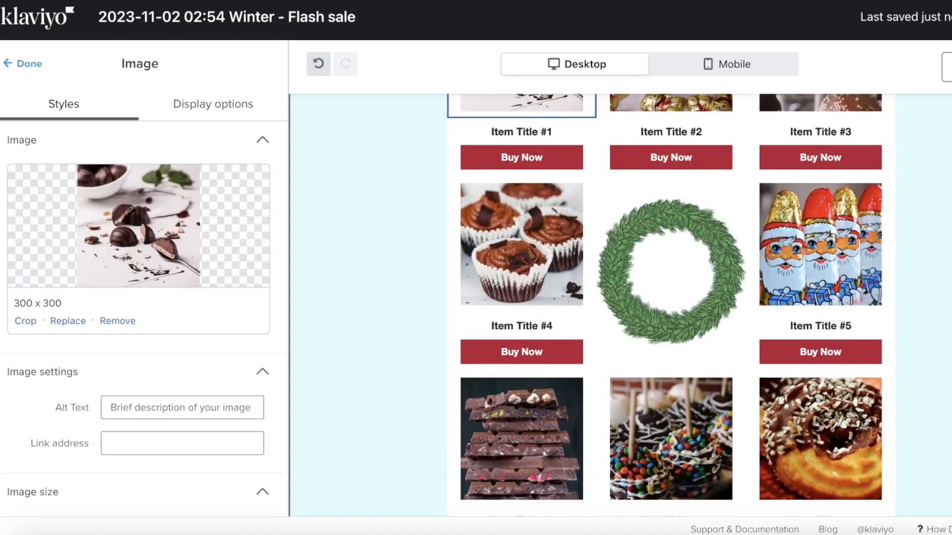
scroll(522, 375, "down", 4)
left_click_drag(928, 277, 807, 388)
scroll(904, 299, "down", 9)
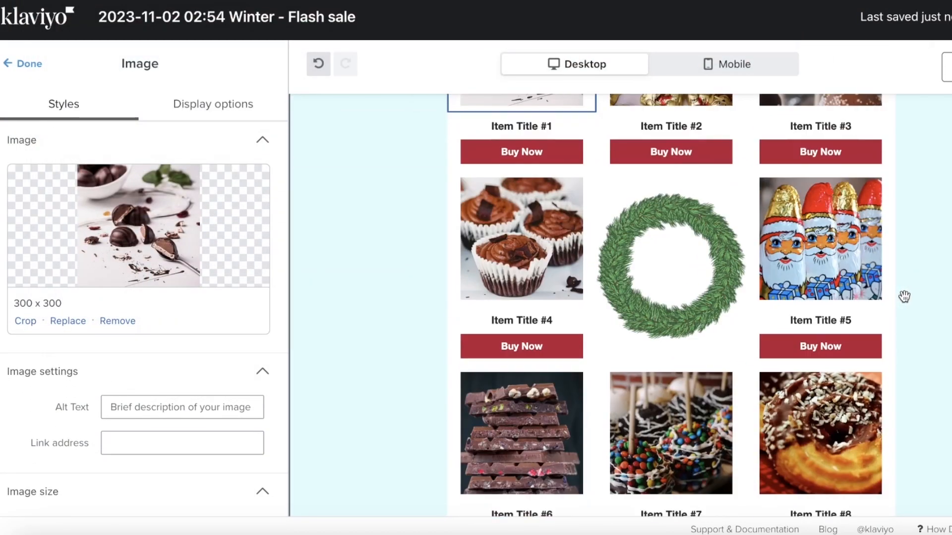
left_click(774, 322)
scroll(842, 354, "down", 1)
left_click(857, 360)
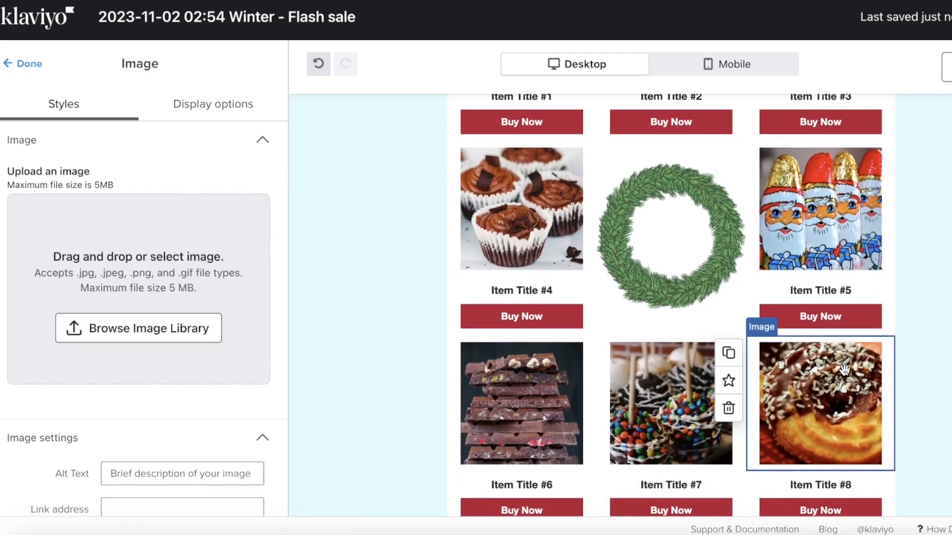
scroll(940, 358, "down", 1)
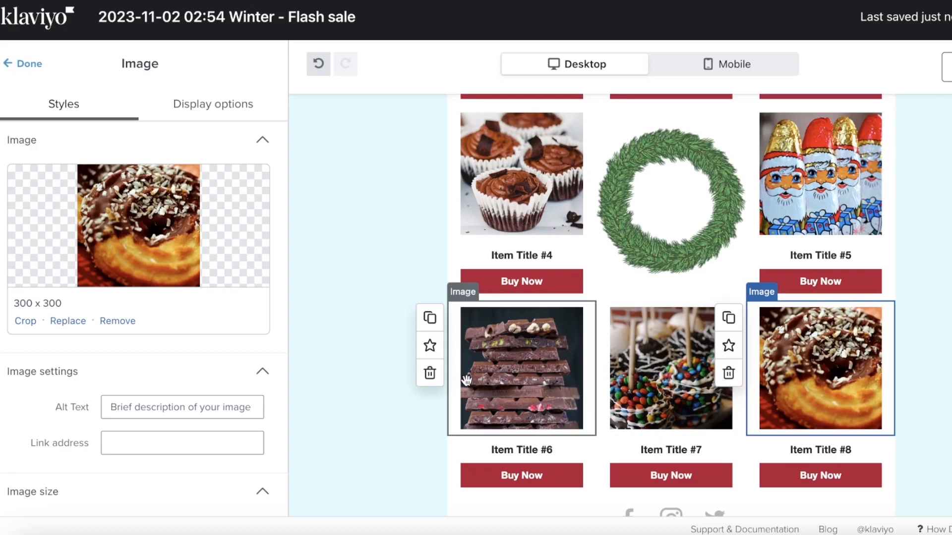
left_click_drag(507, 376, 487, 384)
left_click(438, 386)
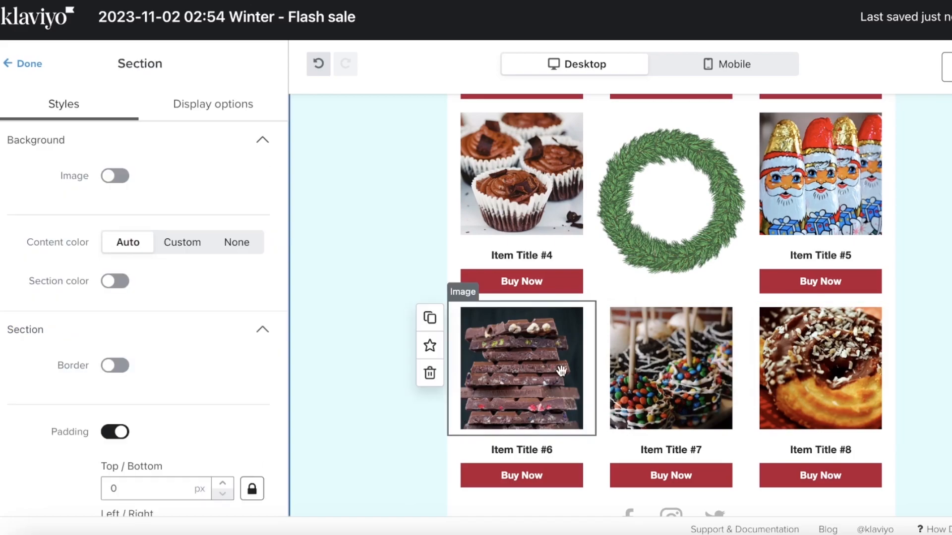
- Delete the images of items #6 to #8 and item #6's Buy Now button
left_click(29, 63)
left_click(474, 333)
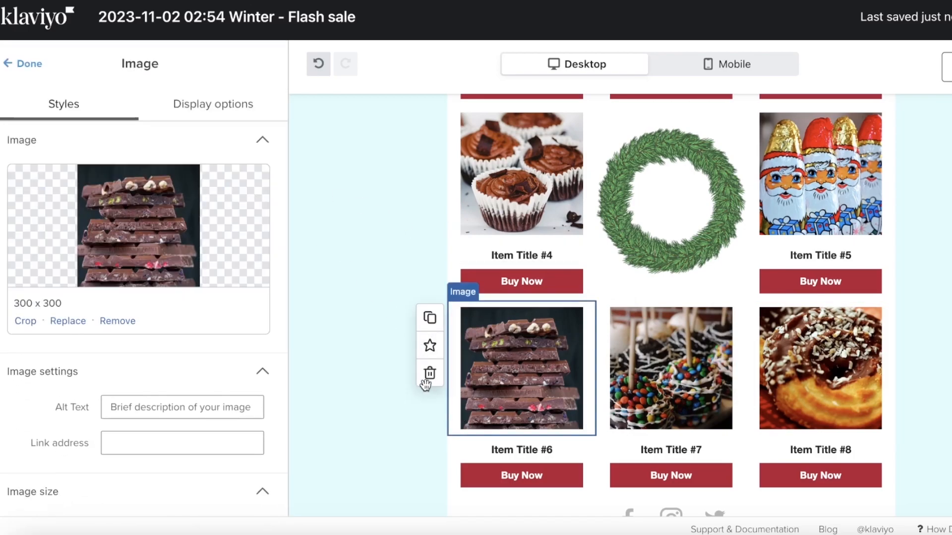
scroll(238, 380, "down", 8)
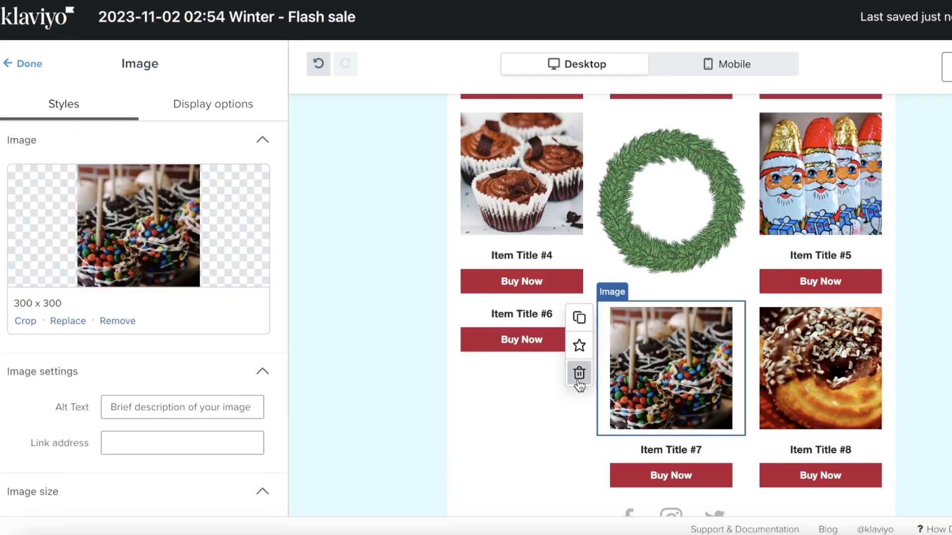
left_click(578, 379)
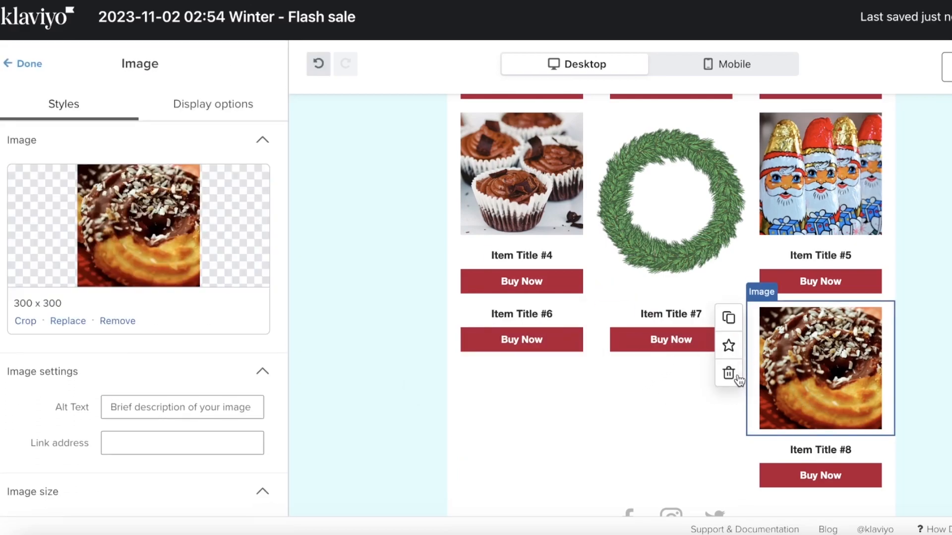
left_click(728, 373)
left_click(834, 356)
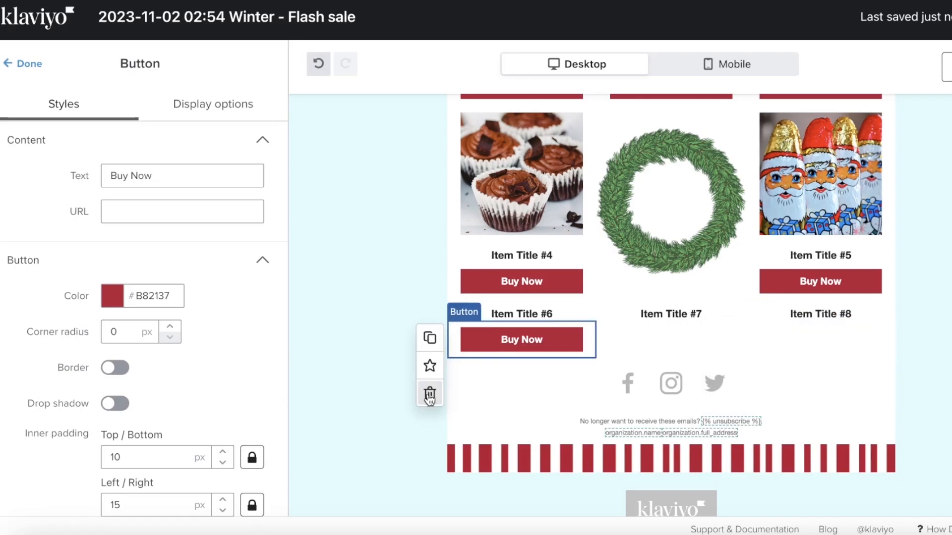
left_click(430, 394)
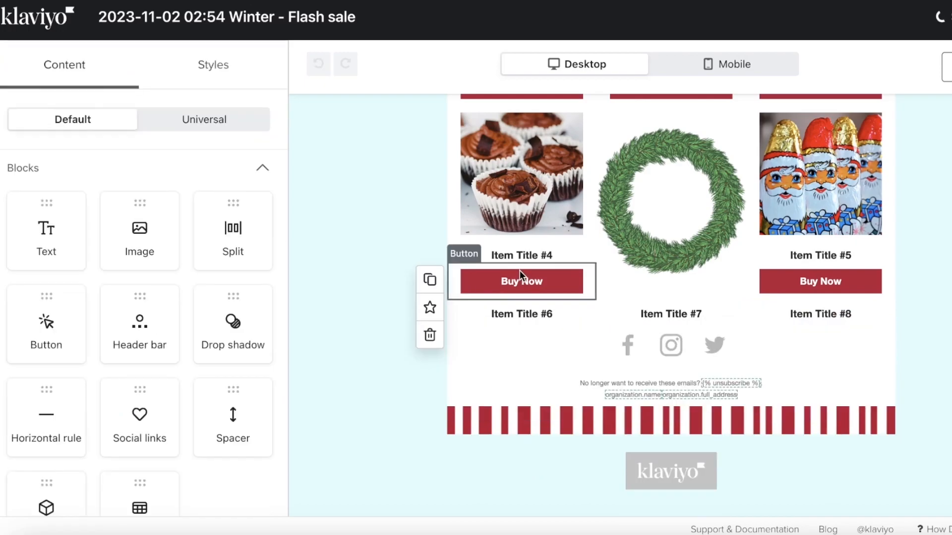
left_click(520, 273)
- Remove the social media links block, unsubscribe footer text and striped footer border
left_click(531, 309)
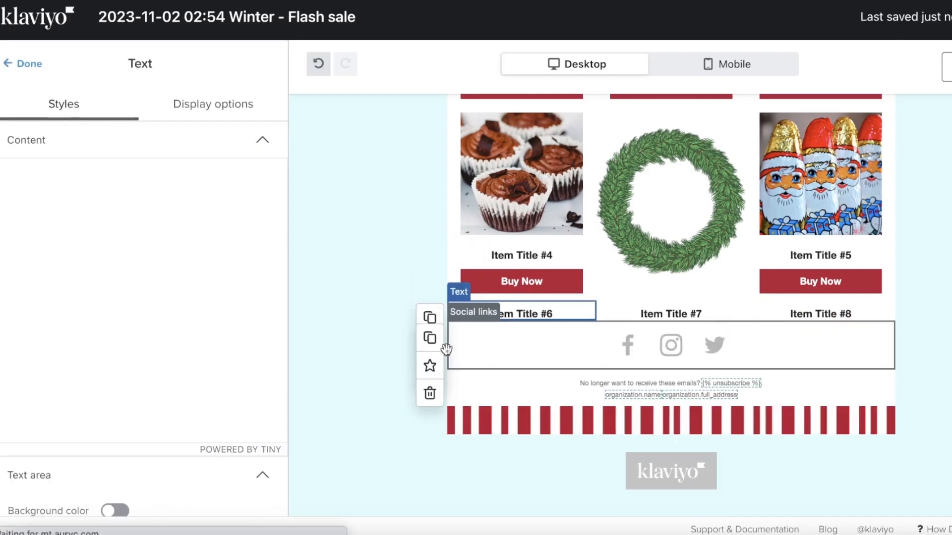
left_click(431, 392)
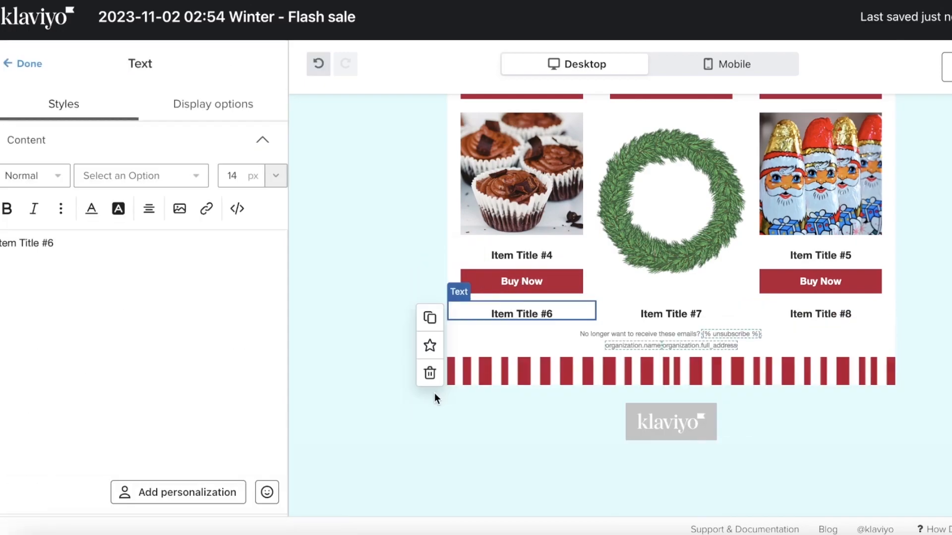
left_click(485, 287)
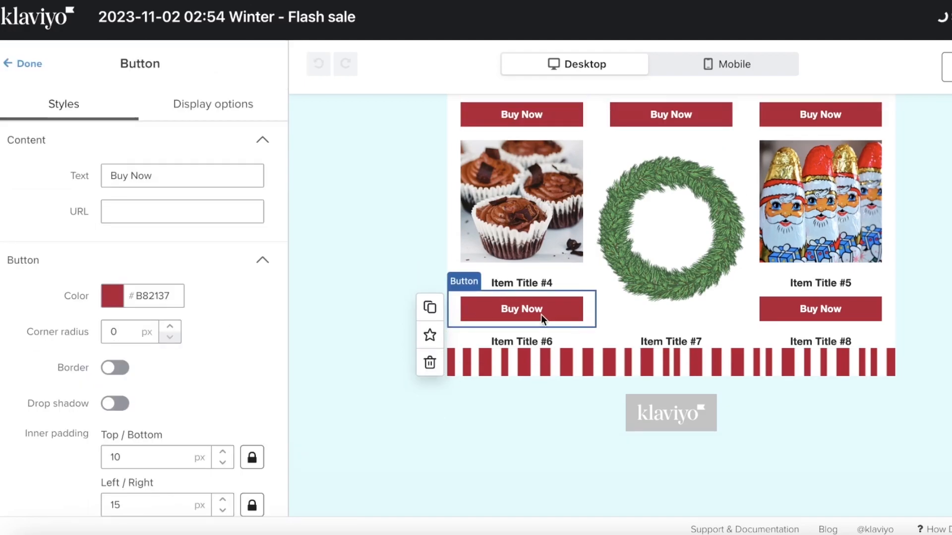
left_click(806, 338)
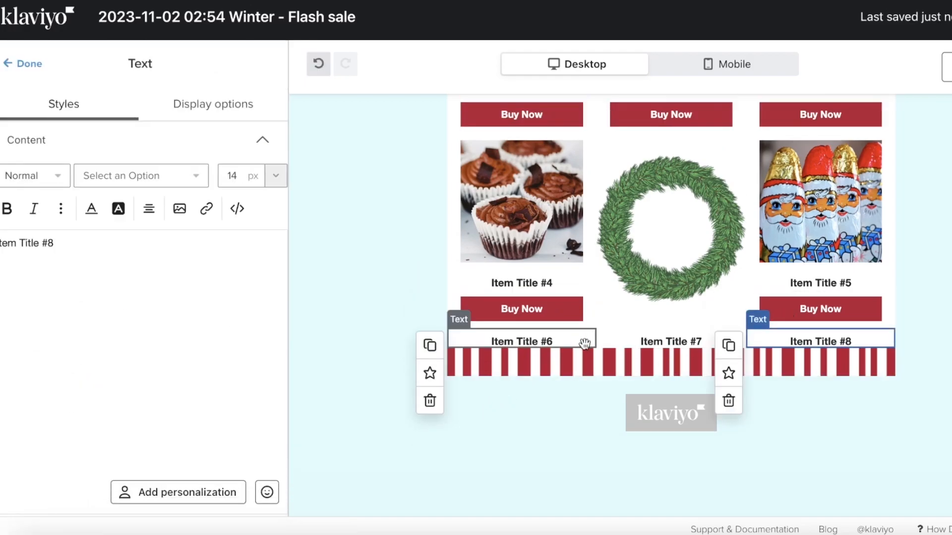
left_click(546, 342)
left_click(431, 421)
- Delete the Item Title #6, #7 and #8 text blocks
left_click(653, 368)
left_click(779, 380)
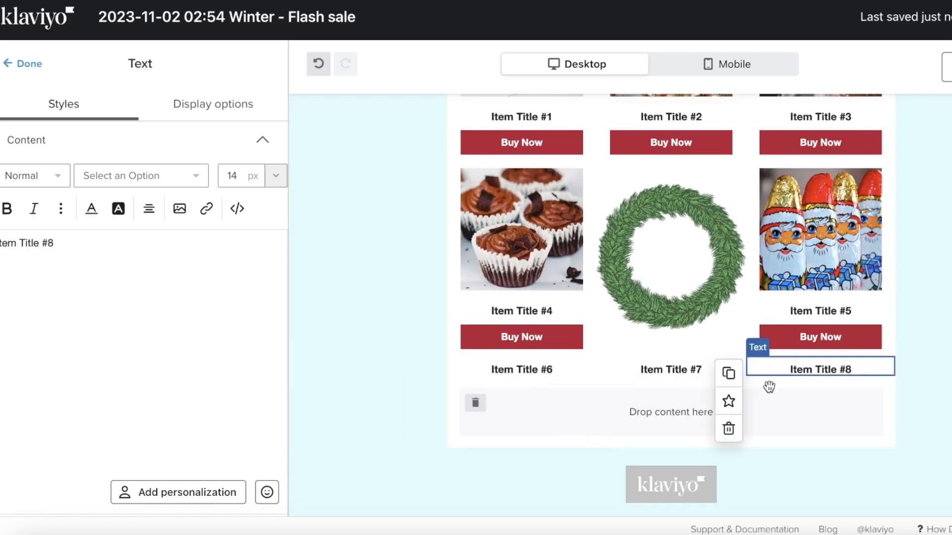
left_click(728, 428)
left_click(672, 370)
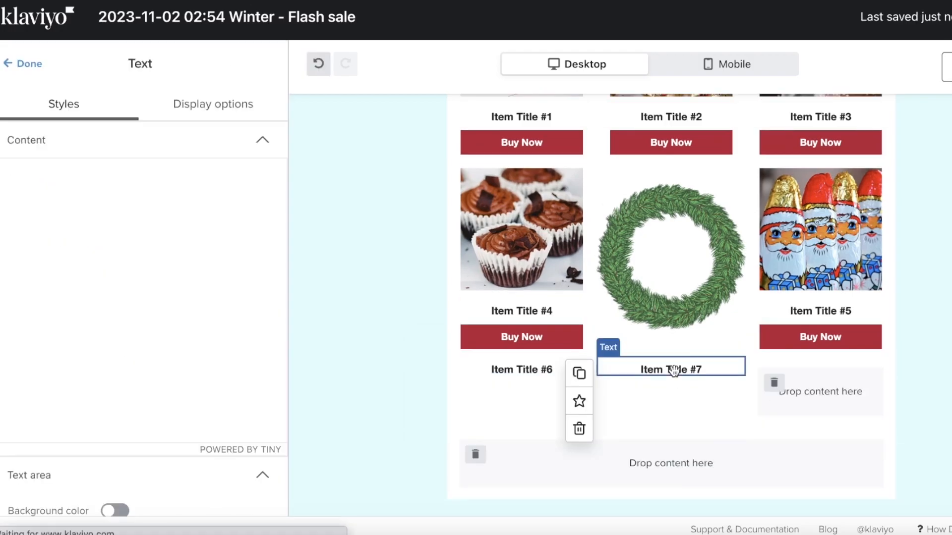
left_click(578, 429)
left_click(511, 377)
left_click(516, 372)
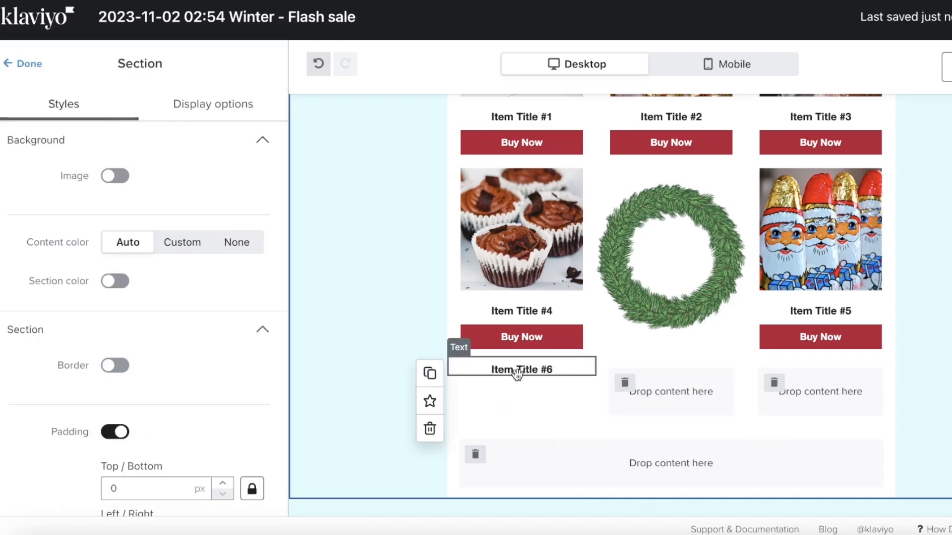
left_click(430, 429)
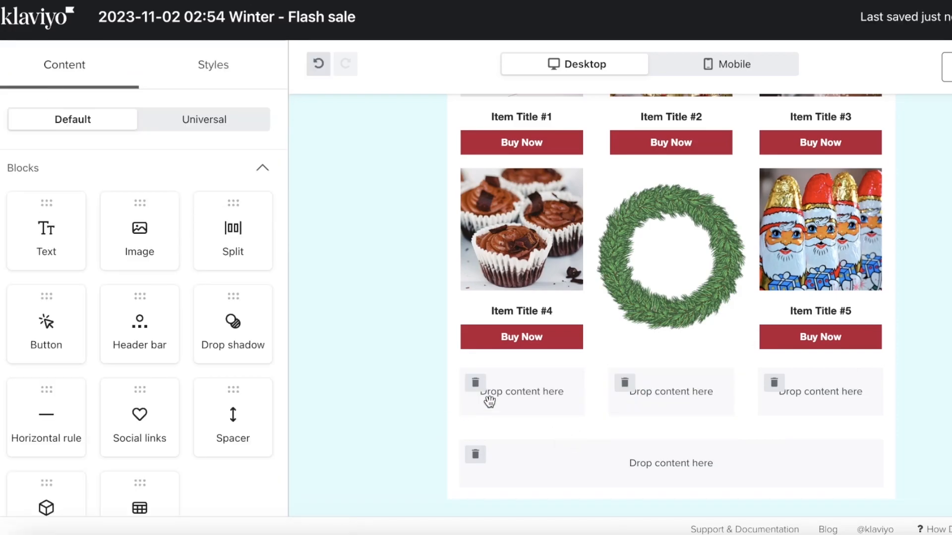
- Delete the leftover empty columns and content rows from the product grid
left_click(506, 366)
left_click(476, 384)
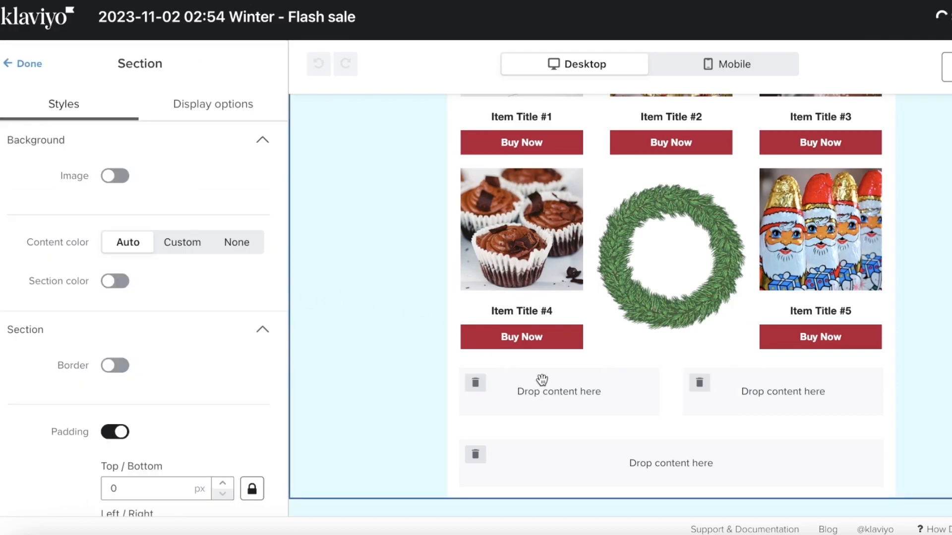
left_click(477, 385)
left_click(475, 384)
left_click(469, 385)
scroll(545, 322, "up", 5)
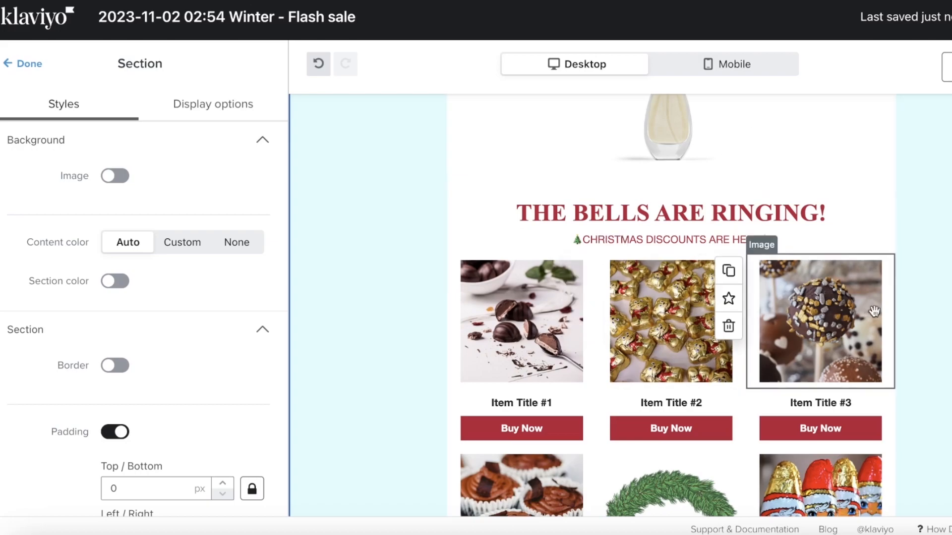
- Close the section settings and select the first product's Buy Now button in the grid
left_click(19, 74)
scroll(100, 260, "down", 5)
scroll(198, 278, "up", 5)
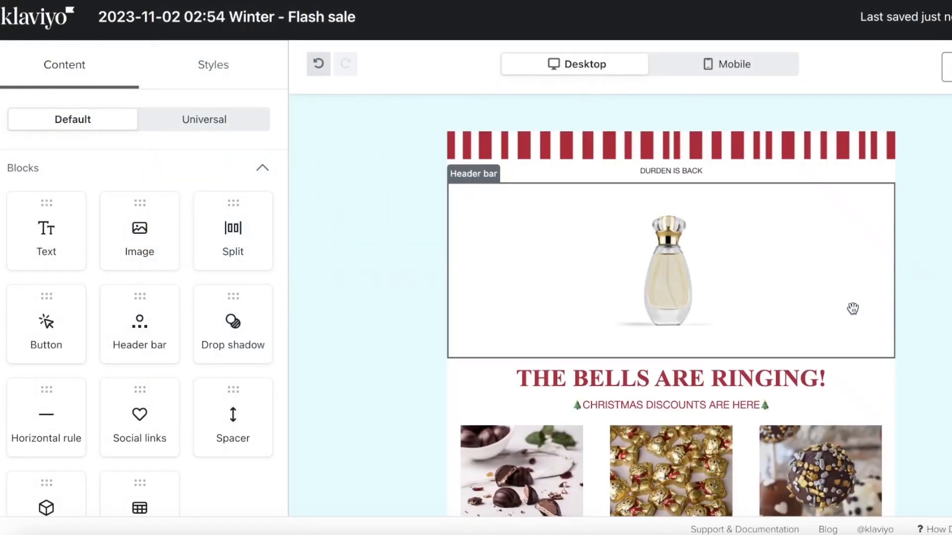
left_click(849, 312)
scroll(524, 257, "down", 6)
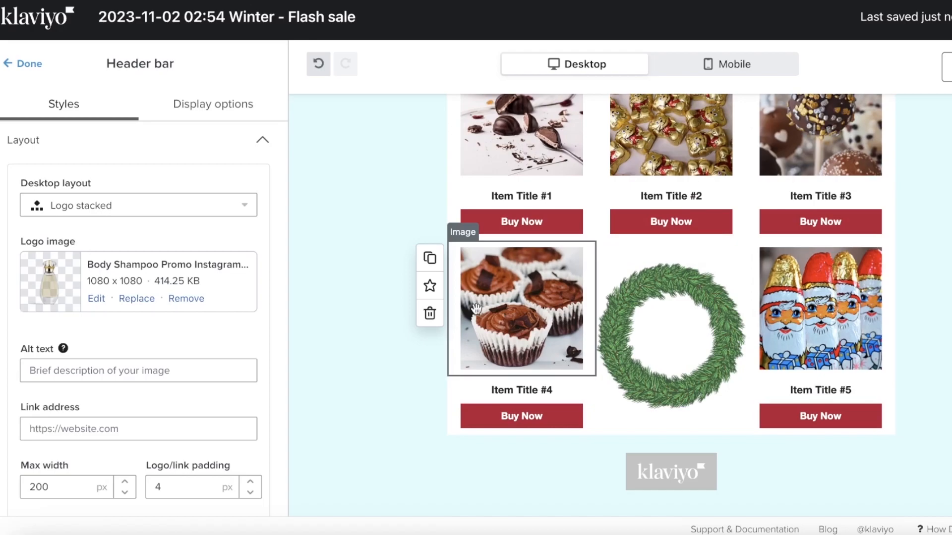
scroll(285, 178, "down", 5)
left_click(549, 234)
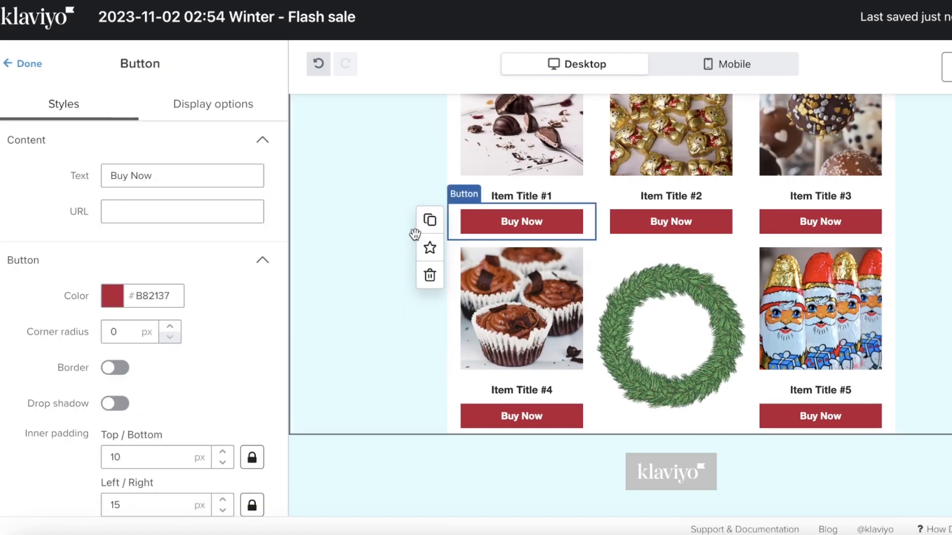
scroll(192, 312, "down", 8)
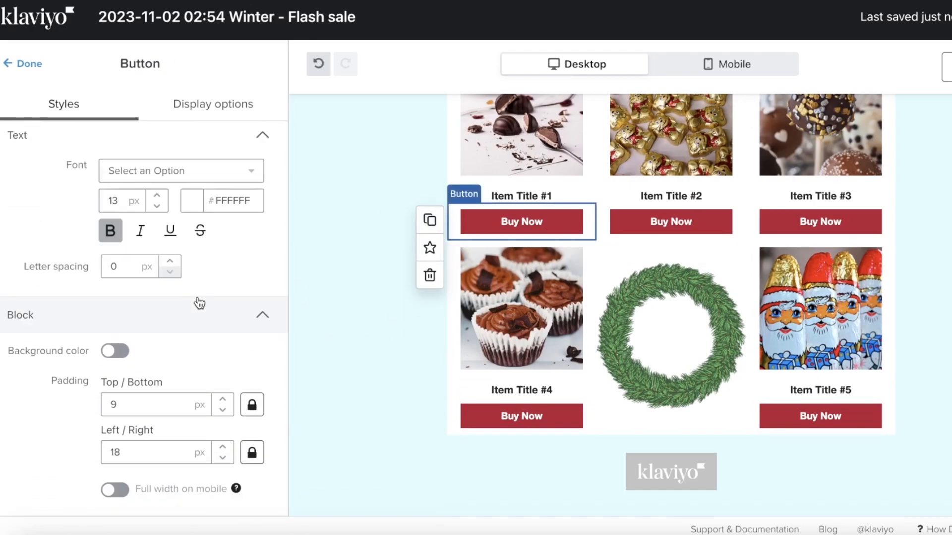
scroll(721, 278, "up", 7)
scroll(759, 257, "down", 3)
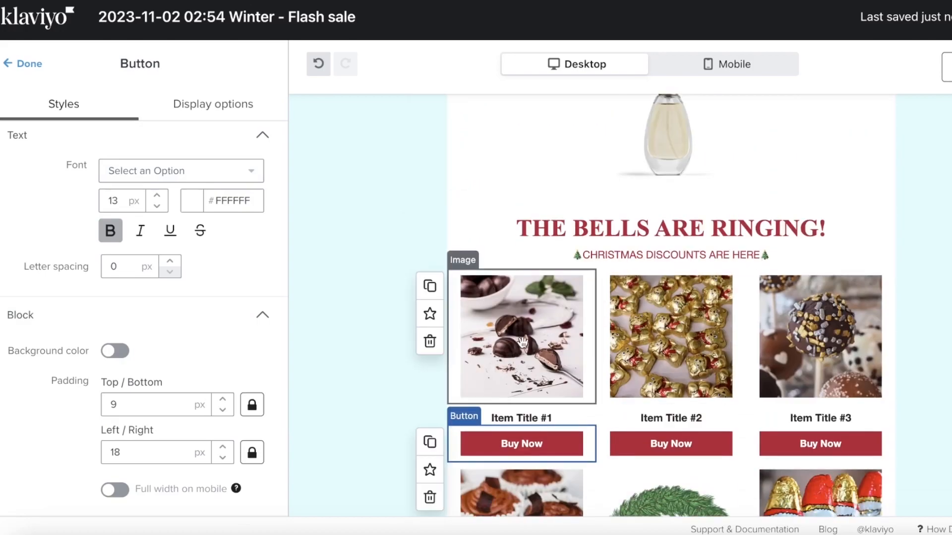
- Delete the chocolate image, Buy Now button and Item Title #1, then the empty first column
left_click(523, 344)
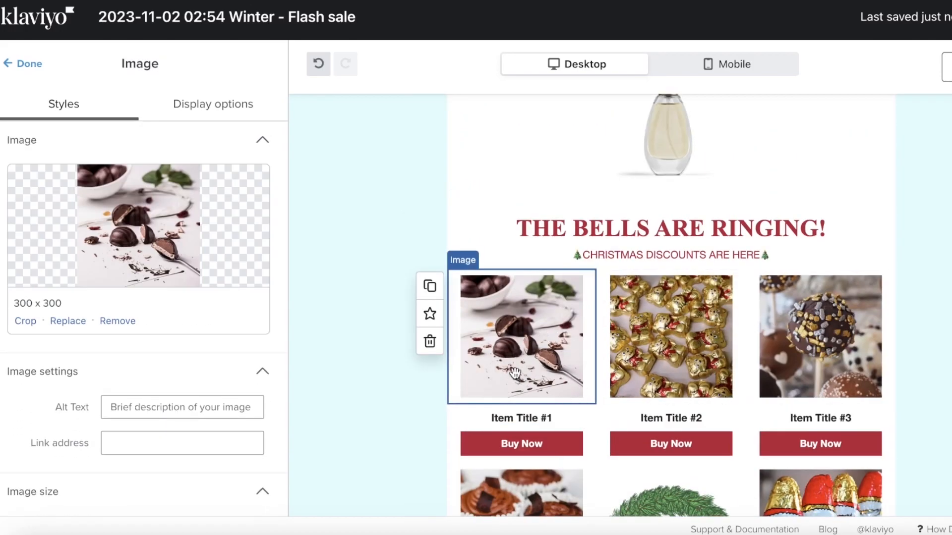
left_click(440, 344)
left_click(540, 307)
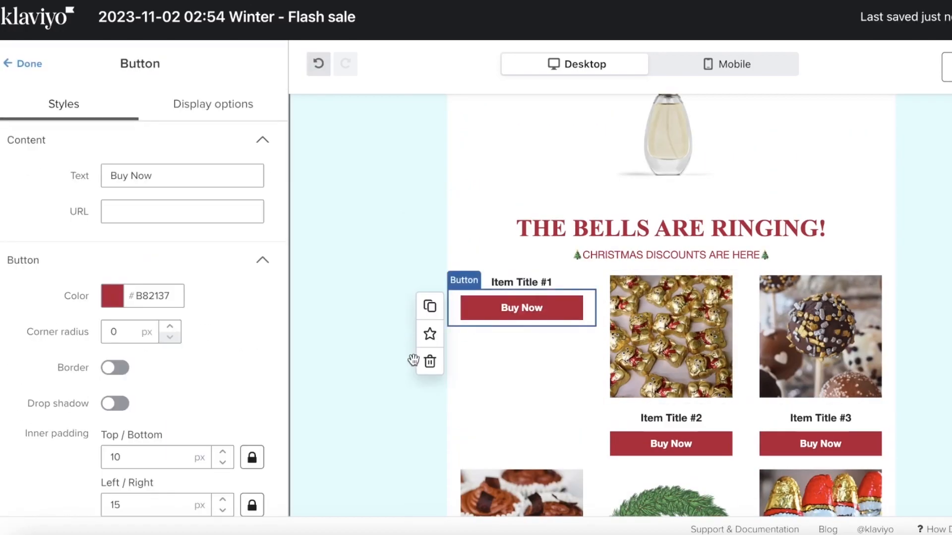
left_click(430, 361)
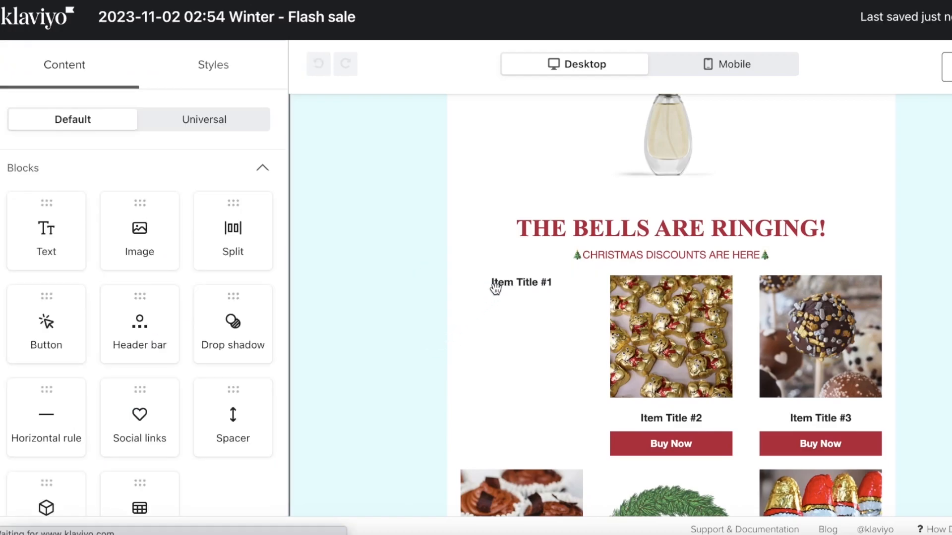
left_click(440, 346)
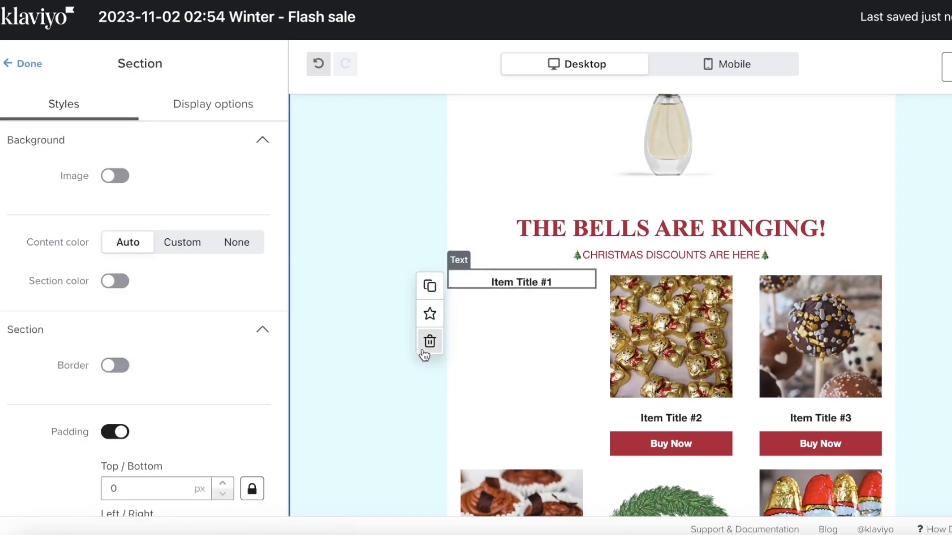
left_click(427, 342)
left_click(475, 296)
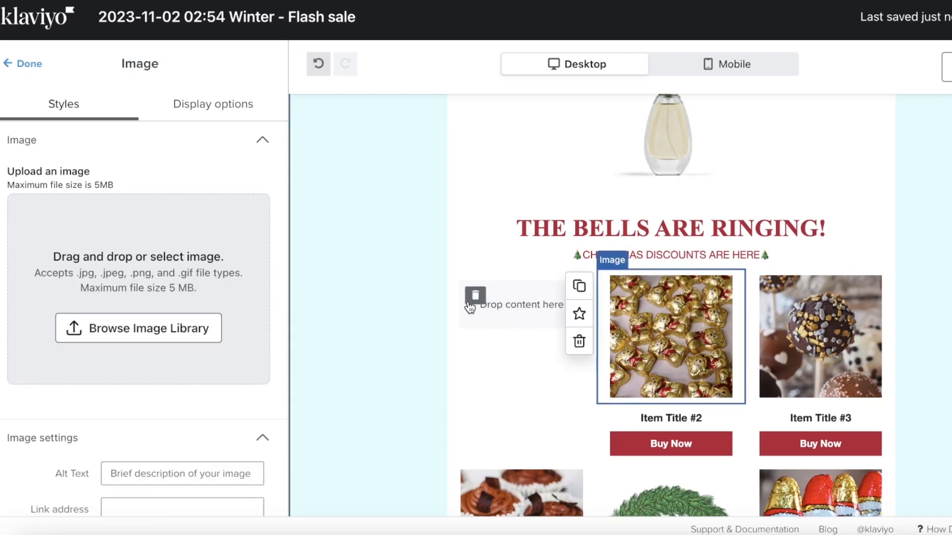
scroll(676, 283, "down", 7)
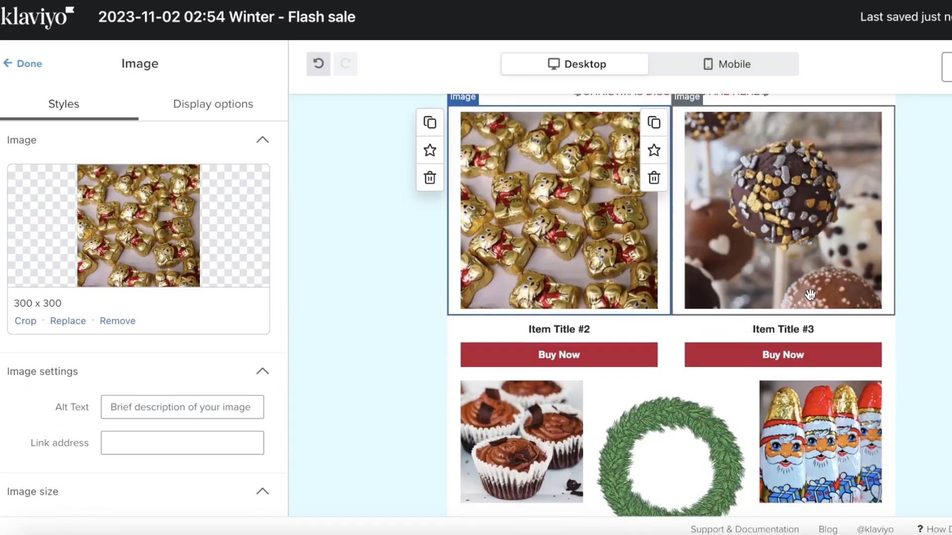
scroll(831, 248, "up", 3)
scroll(831, 248, "up", 2)
- Delete Item #2's image and its Buy Now button
left_click_drag(610, 269, 442, 253)
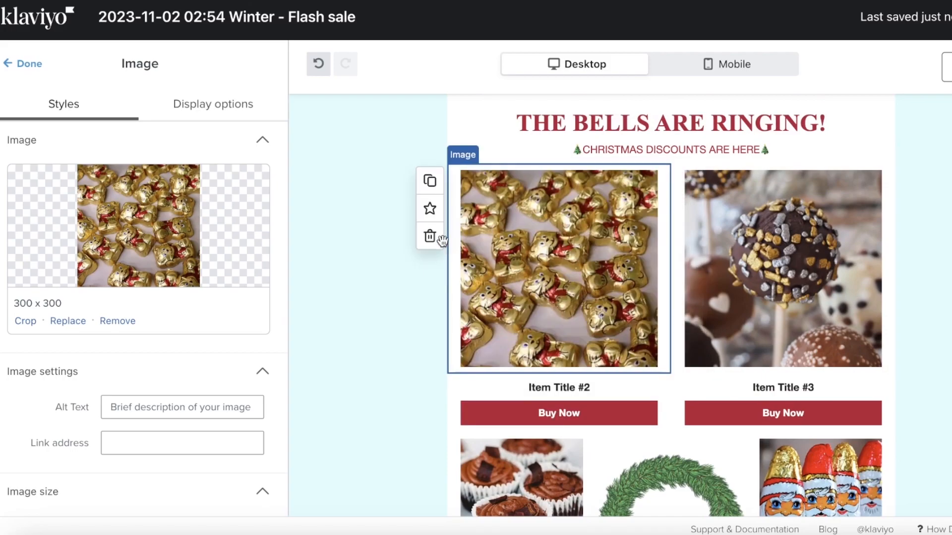
scroll(202, 300, "down", 5)
scroll(206, 288, "up", 5)
left_click(232, 102)
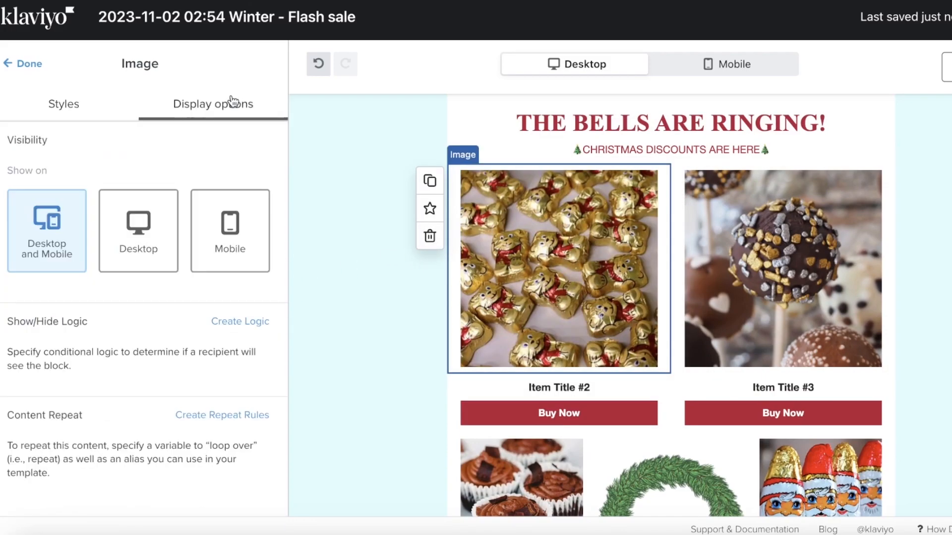
left_click(430, 236)
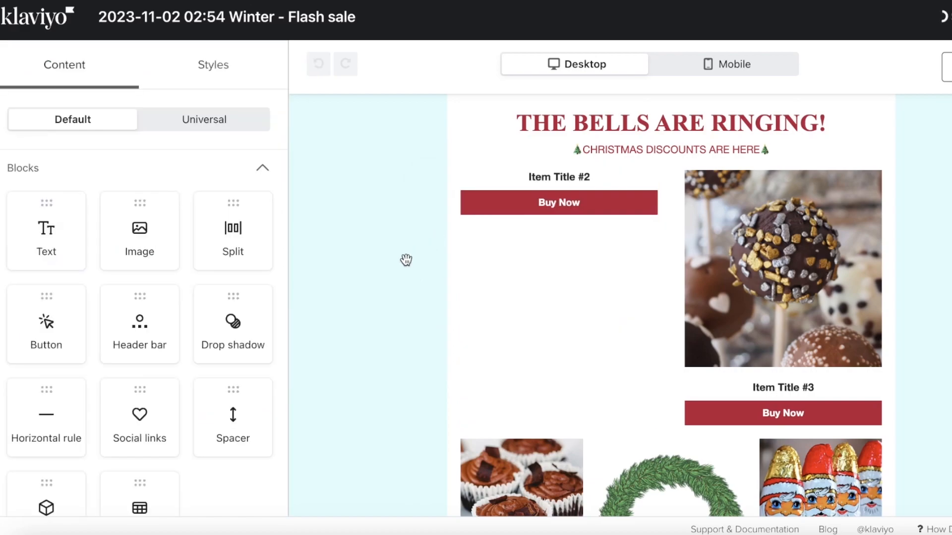
left_click(537, 216)
left_click(426, 265)
- Remove the cupcake image, the Buy Now under Item Title #4, and the cake-pop image
left_click_drag(780, 235, 810, 236)
left_click(801, 212)
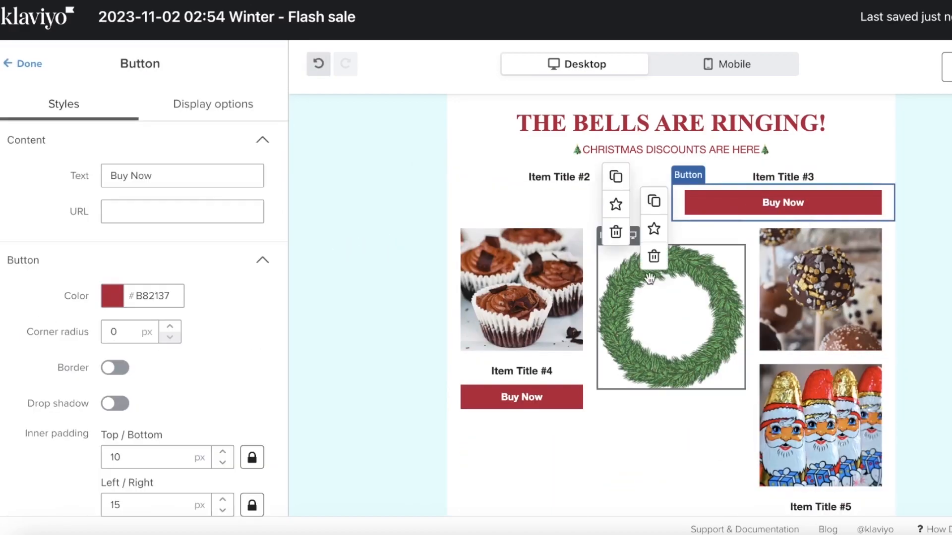
left_click(776, 181)
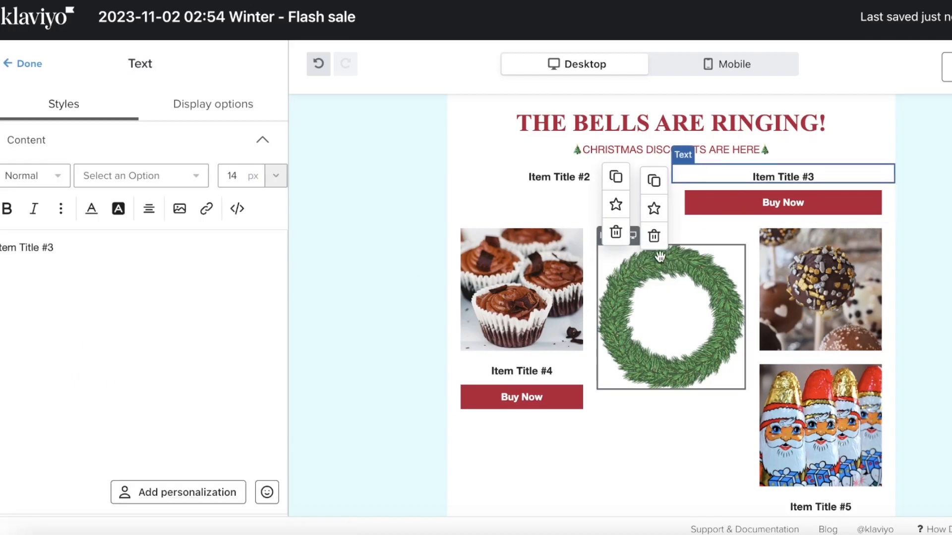
left_click(535, 182)
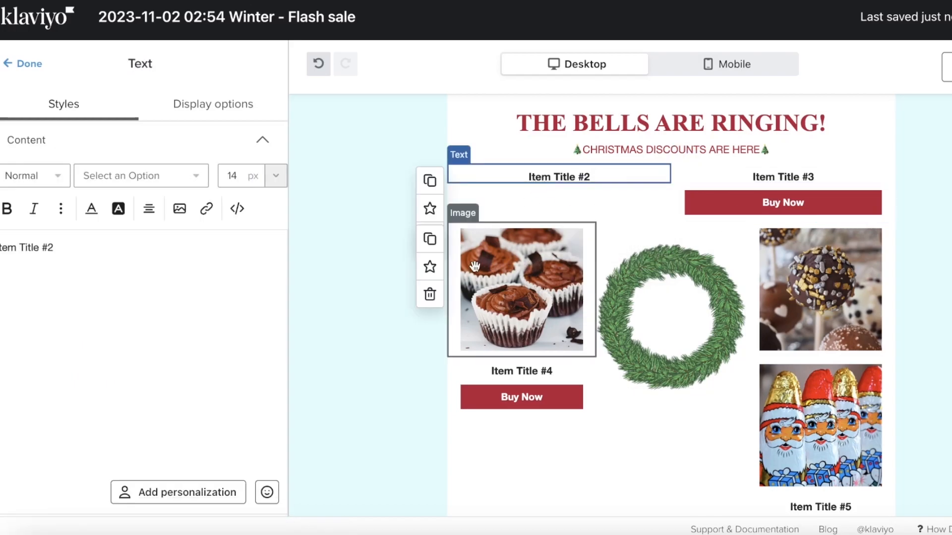
left_click(431, 296)
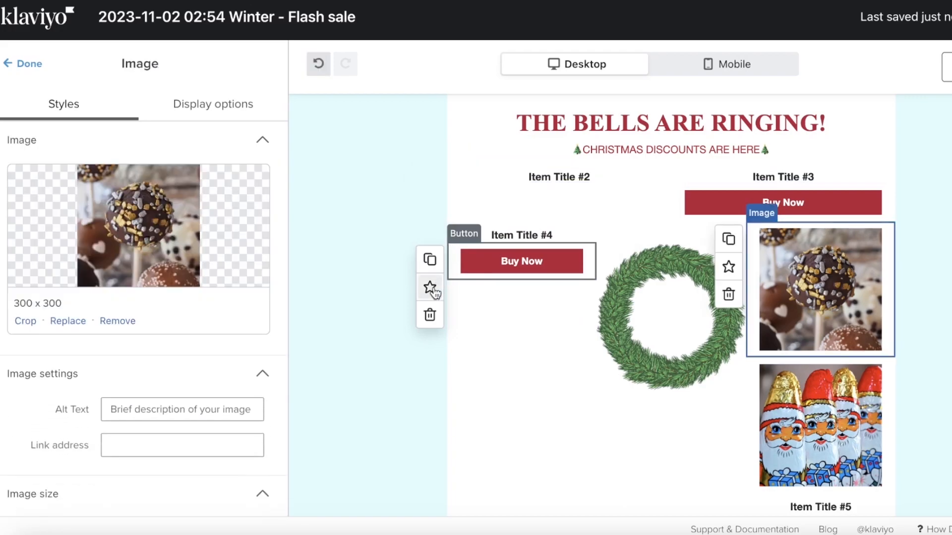
left_click(431, 313)
scroll(940, 293, "up", 3)
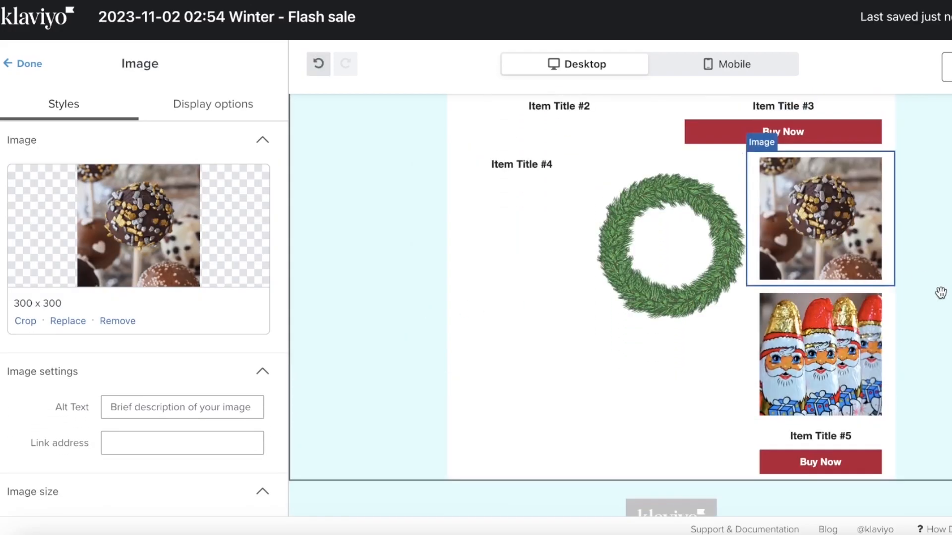
left_click(729, 283)
- Delete the Buy Now under Item Title #3, restoring the accidentally deleted Santa image
left_click_drag(801, 290, 753, 274)
left_click(773, 194)
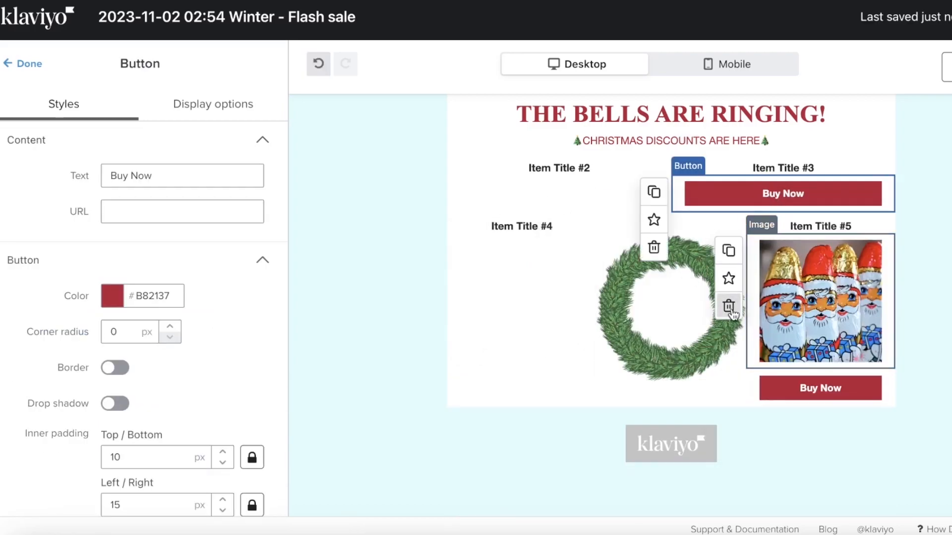
left_click(729, 306)
left_click(323, 69)
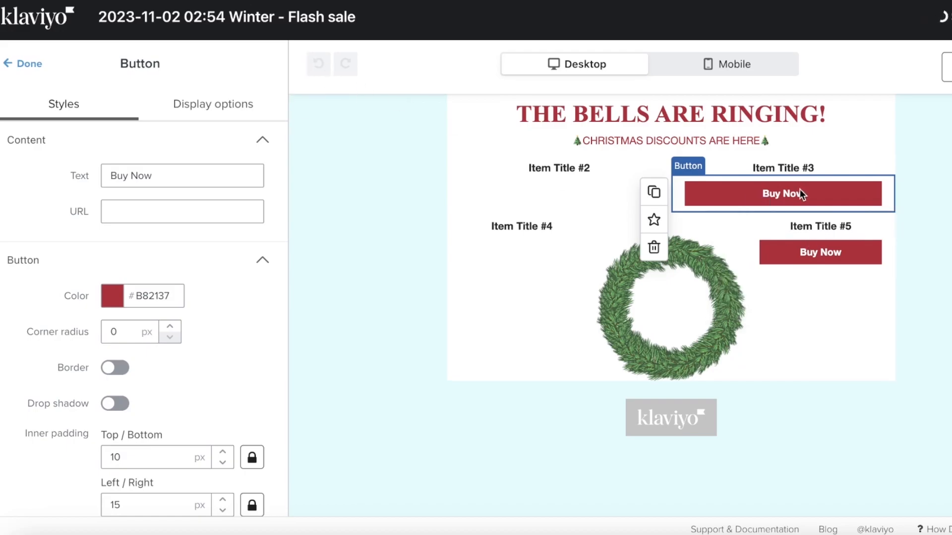
left_click(654, 247)
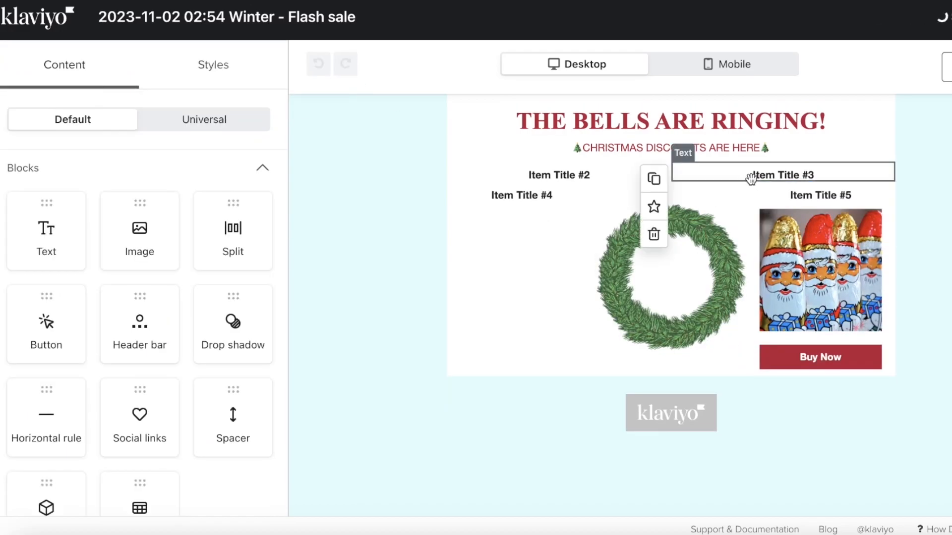
left_click(749, 180)
- Duplicate the Santa image and Buy Now button and place the copies in the left column
left_click(763, 220)
left_click(727, 223)
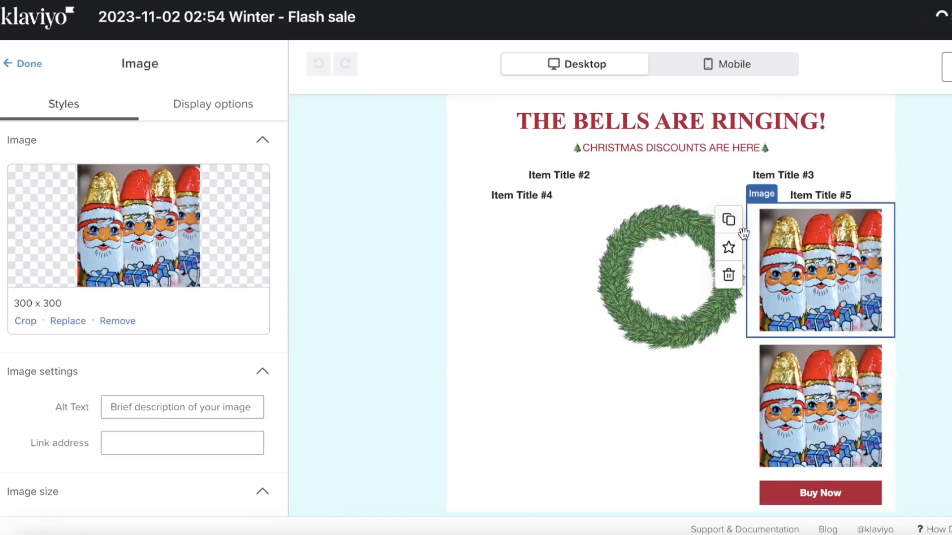
left_click_drag(796, 396, 549, 329)
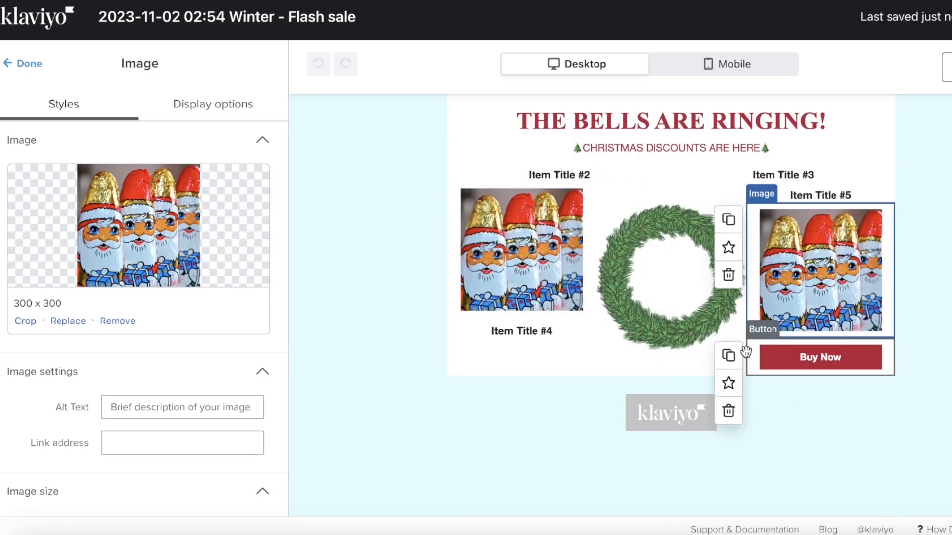
left_click(729, 355)
left_click_drag(814, 362, 519, 353)
- Delete the Item Title #4 and Item Title #3 text blocks
left_click(560, 369)
left_click(429, 429)
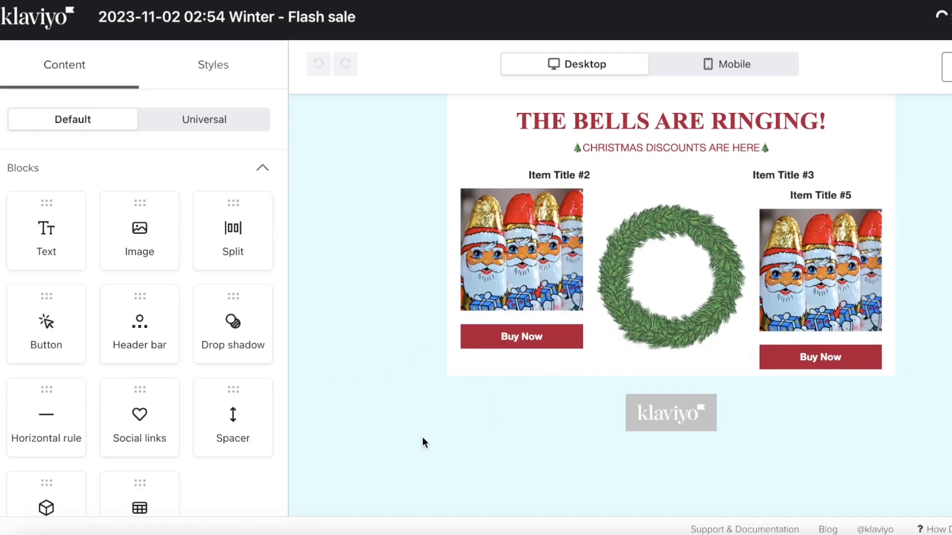
left_click(714, 174)
left_click(654, 234)
scroll(573, 273, "up", 5)
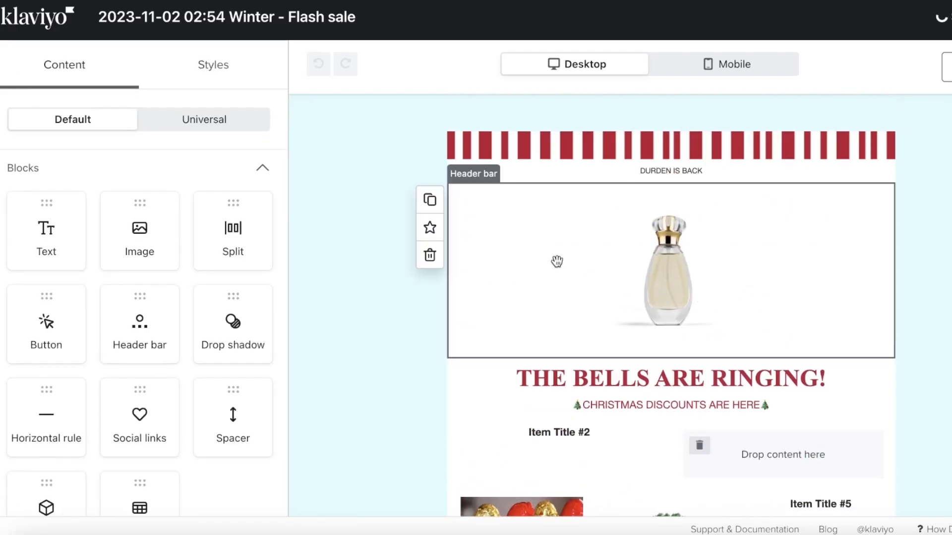
left_click(799, 456)
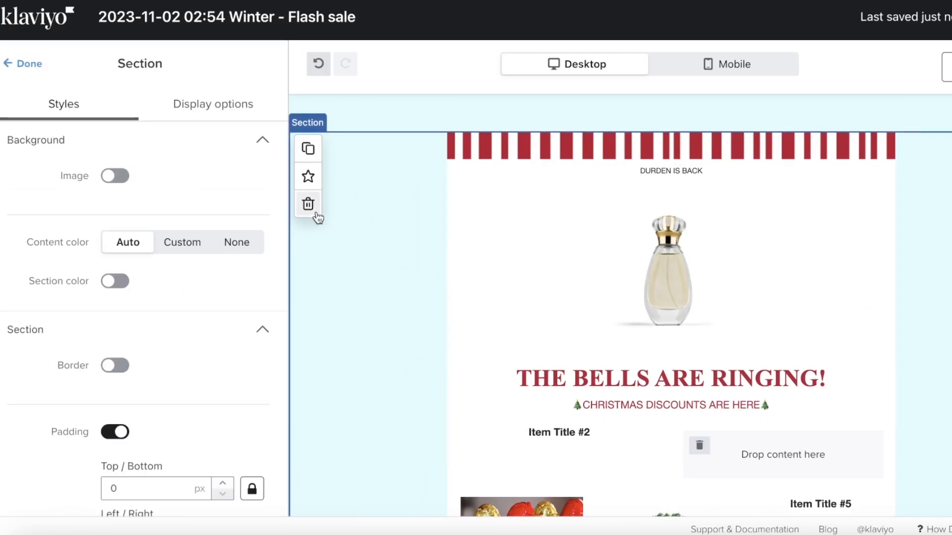
- Replace the left Santa image with the Anon Tote image from the Product Catalog
left_click(312, 208)
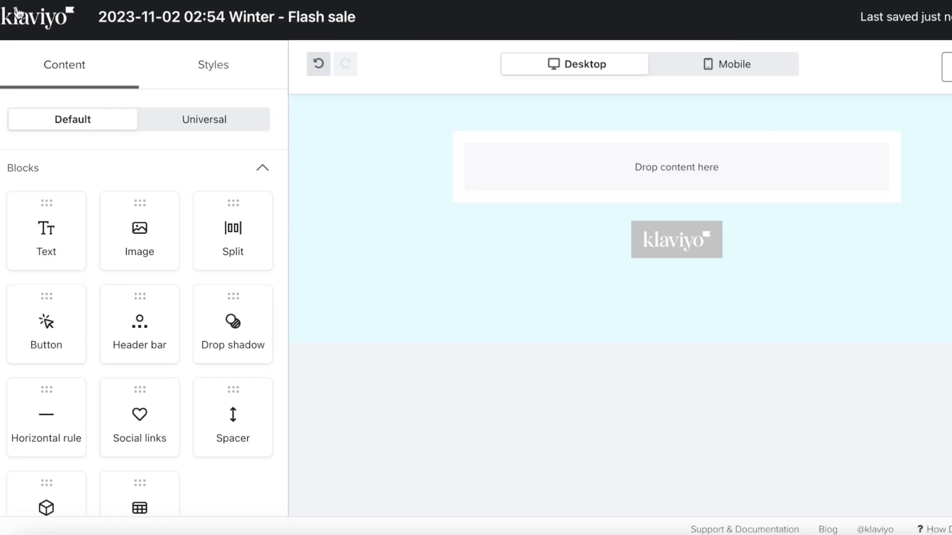
left_click(312, 70)
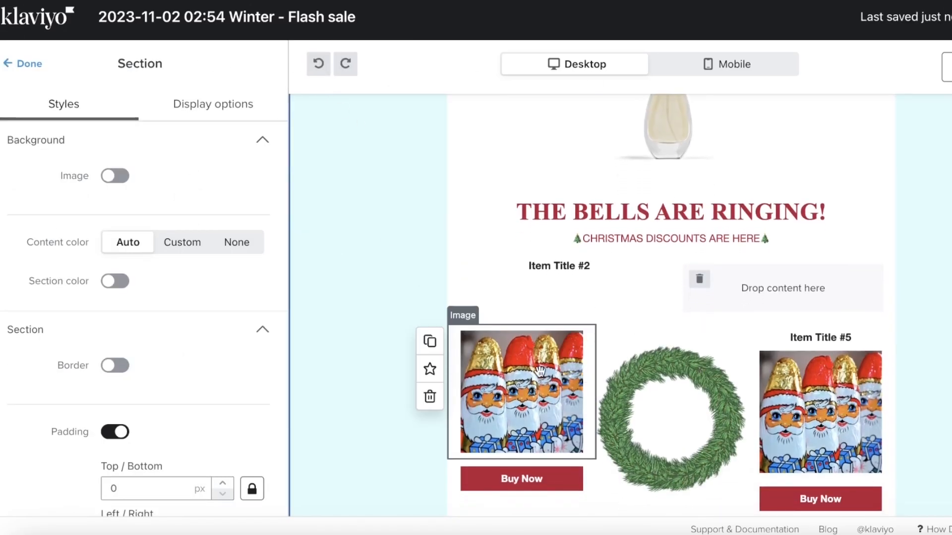
left_click(521, 397)
scroll(427, 406, "down", 3)
scroll(132, 311, "down", 3)
scroll(99, 318, "up", 3)
left_click(68, 321)
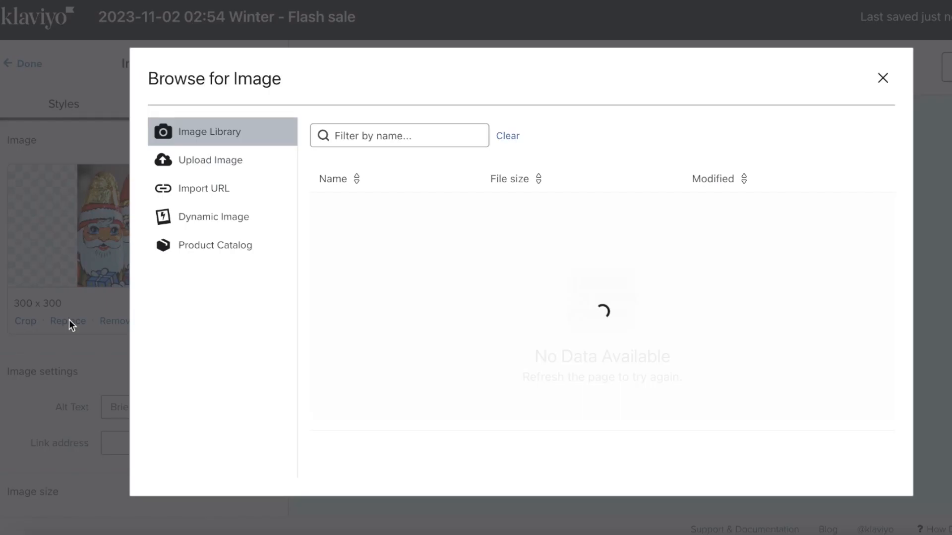
left_click(226, 164)
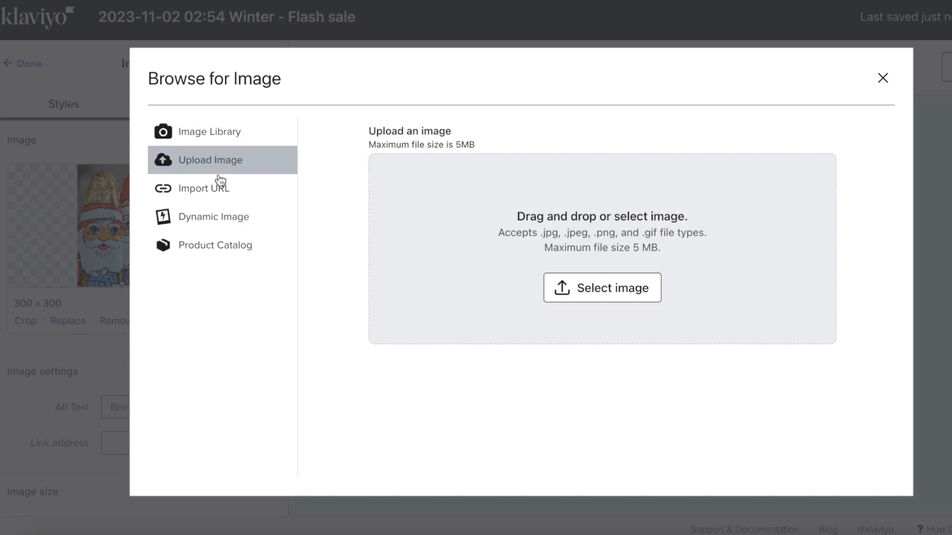
left_click(208, 241)
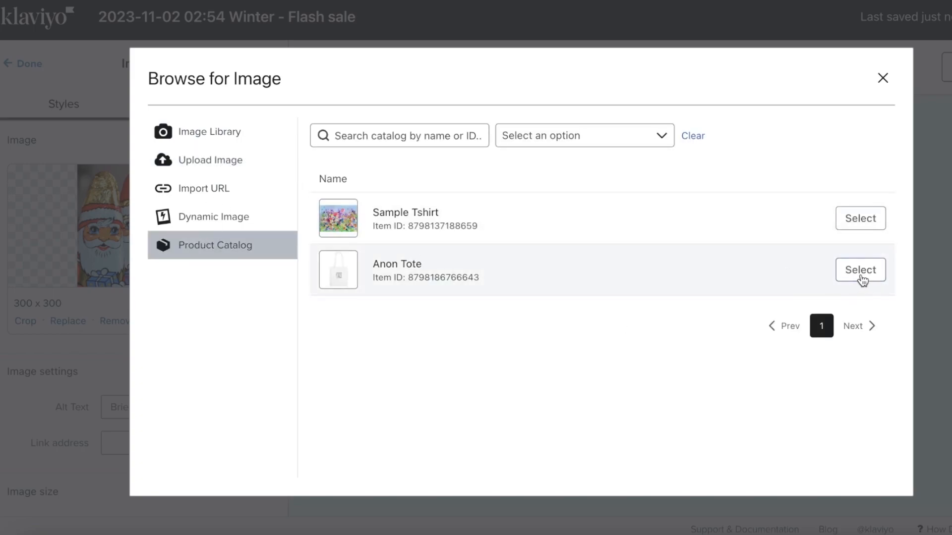
left_click(872, 272)
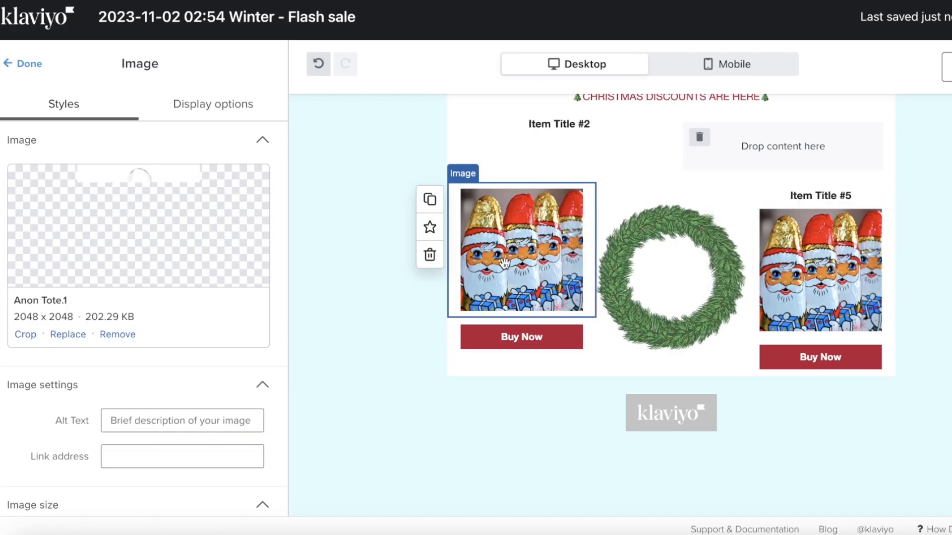
- Replace the Santa image under Item Title #5 with the Sample Tshirt catalog image
left_click(846, 258)
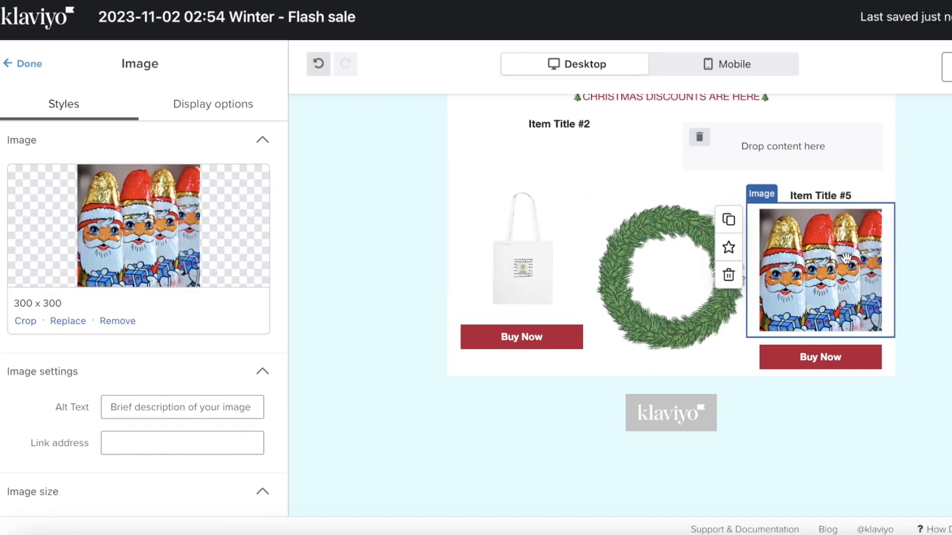
left_click(68, 322)
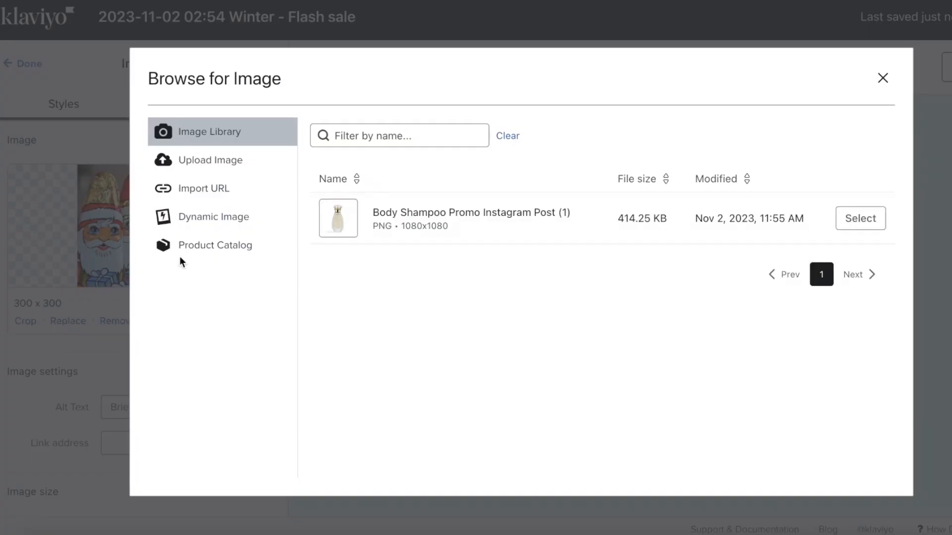
left_click(211, 229)
left_click(219, 241)
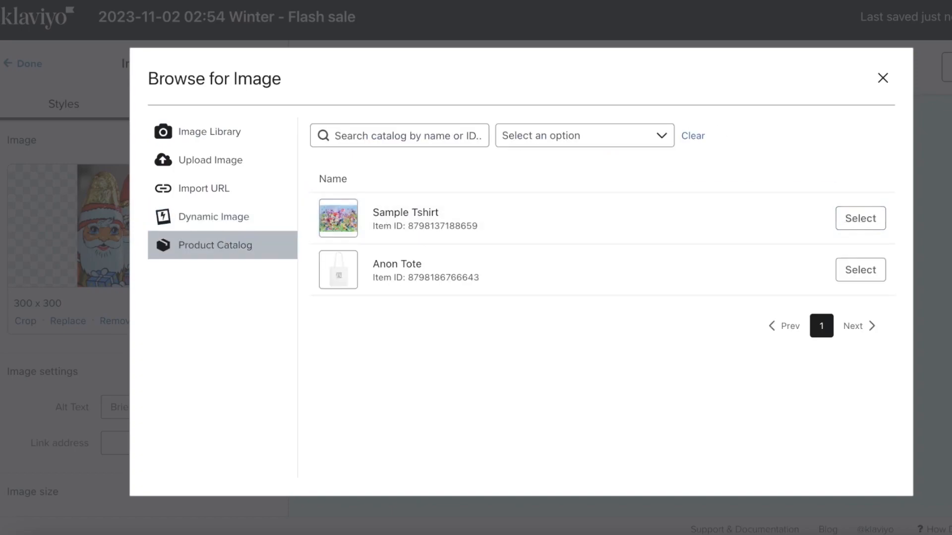
left_click(860, 218)
scroll(693, 298, "up", 3)
scroll(693, 298, "down", 3)
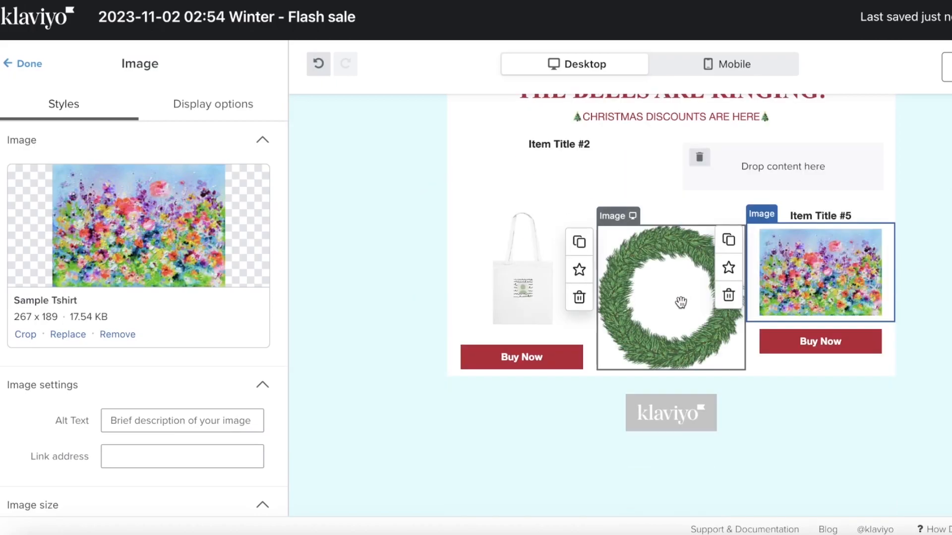
left_click(10, 65)
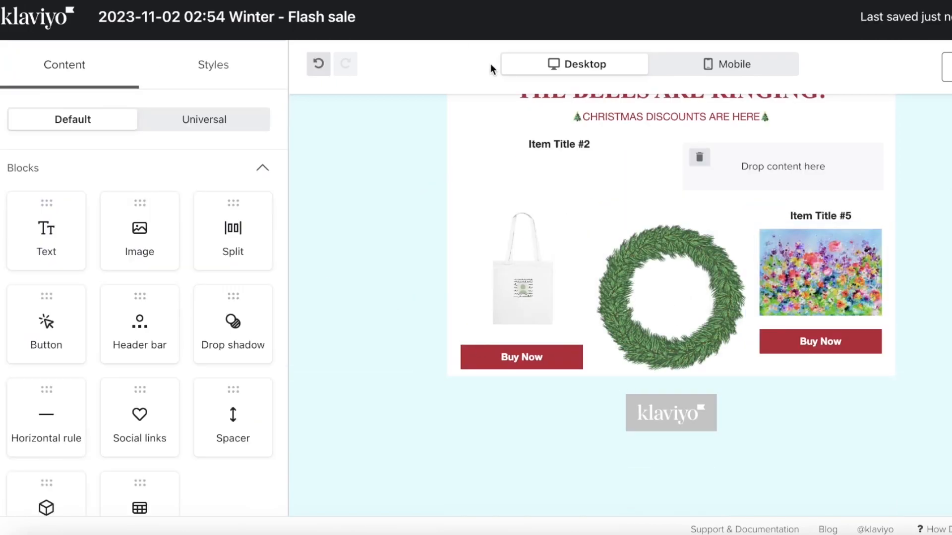
- Add a Drop shadow block above the tote's Buy Now button
scroll(137, 213, "down", 4)
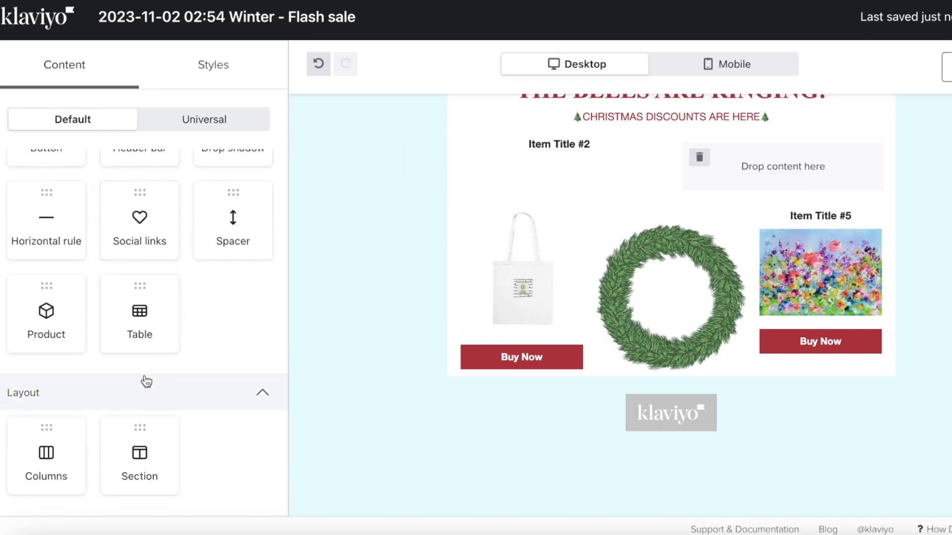
scroll(147, 381, "up", 4)
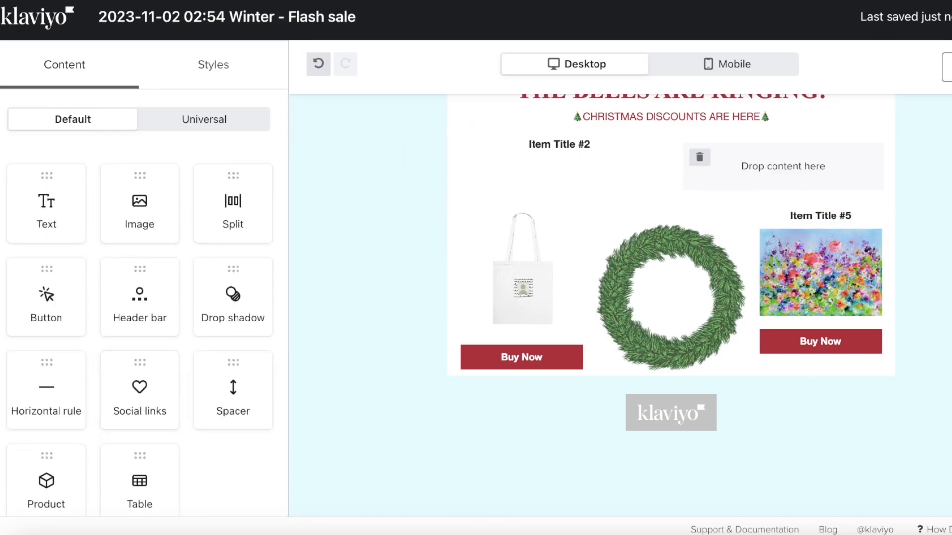
left_click_drag(231, 292, 498, 342)
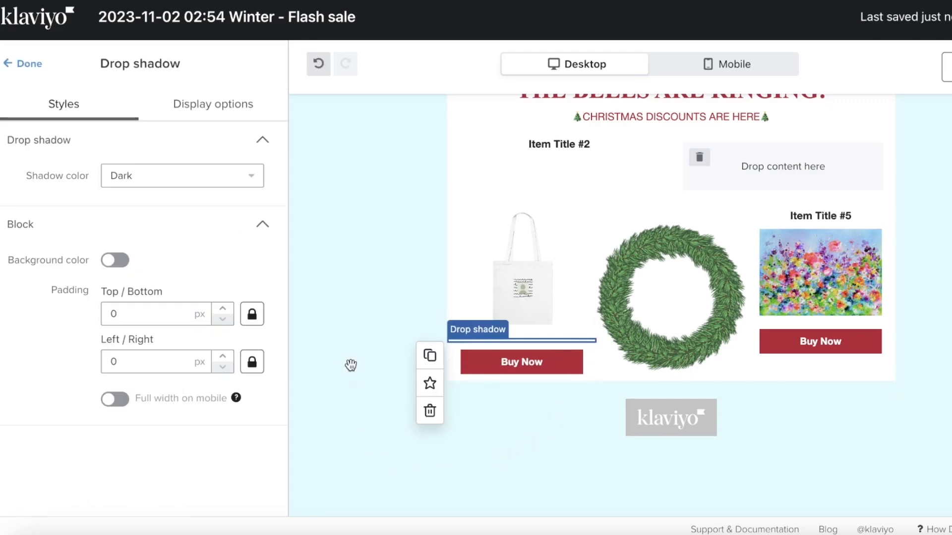
left_click(699, 451)
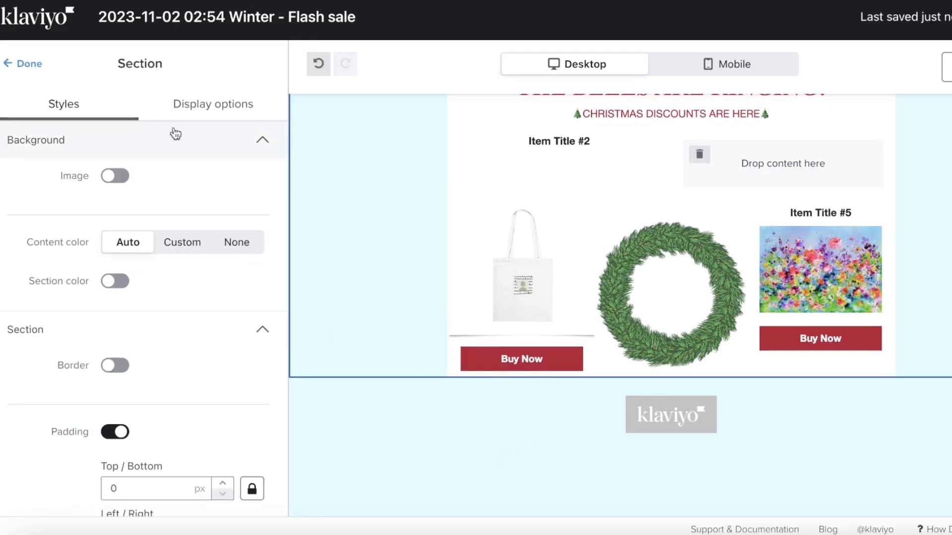
- Place a Text block beneath the wreath, keeping its placeholder text
left_click(5, 70)
left_click_drag(47, 233, 685, 388)
scroll(68, 289, "down", 1)
left_click_drag(47, 203, 684, 348)
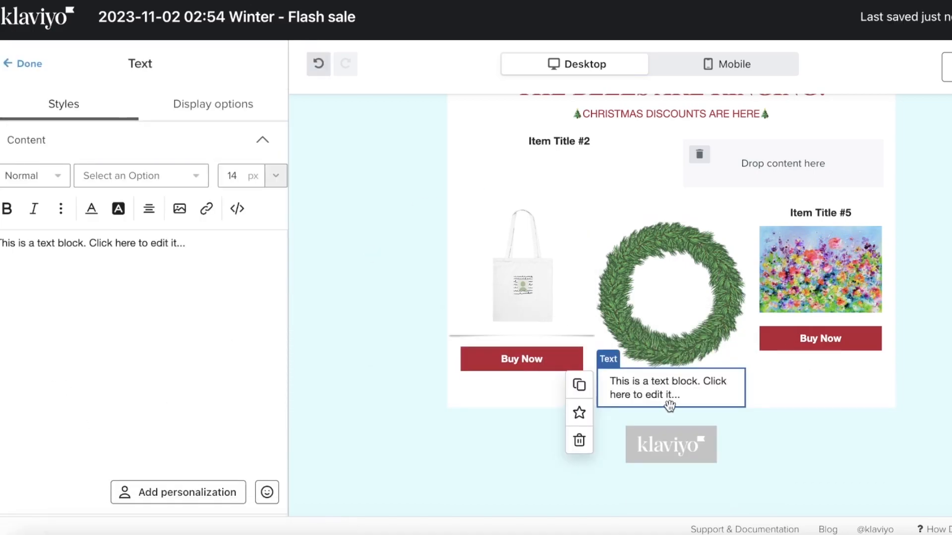
scroll(656, 344, "up", 6)
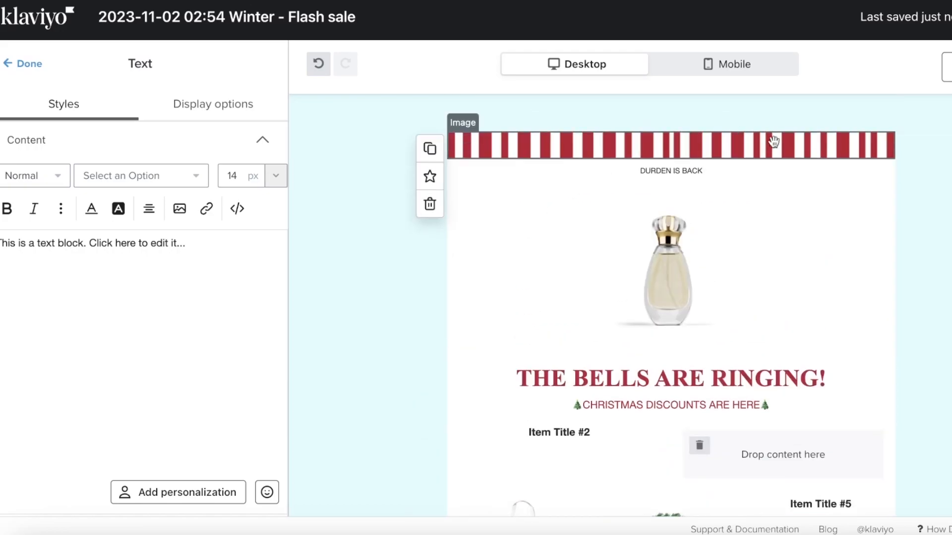
scroll(805, 211, "down", 4)
scroll(486, 220, "up", 4)
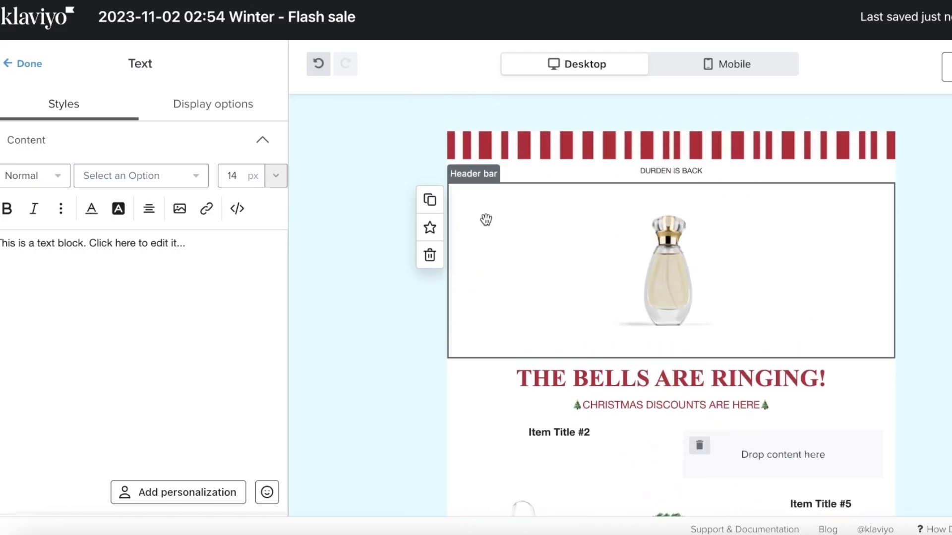
- Try a dark pink template background in the email's Styles settings
left_click(8, 65)
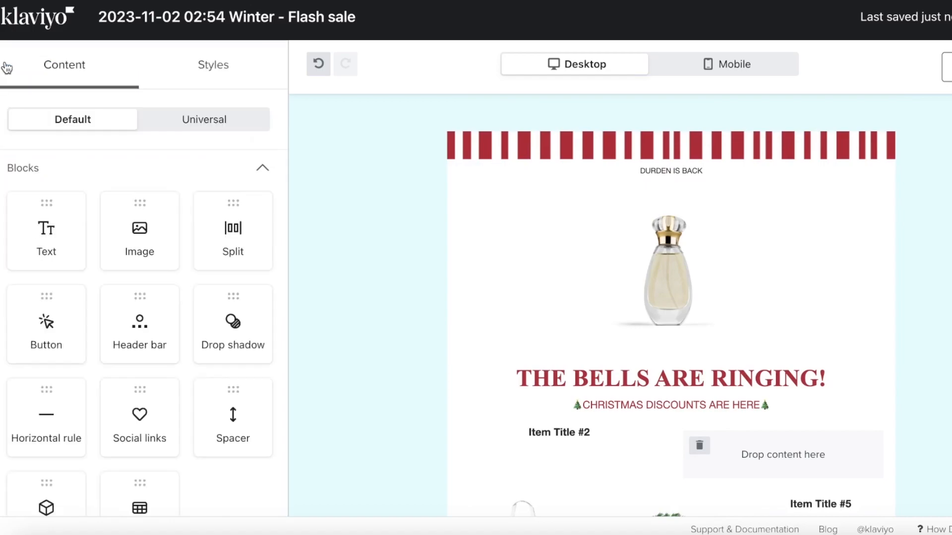
left_click(183, 60)
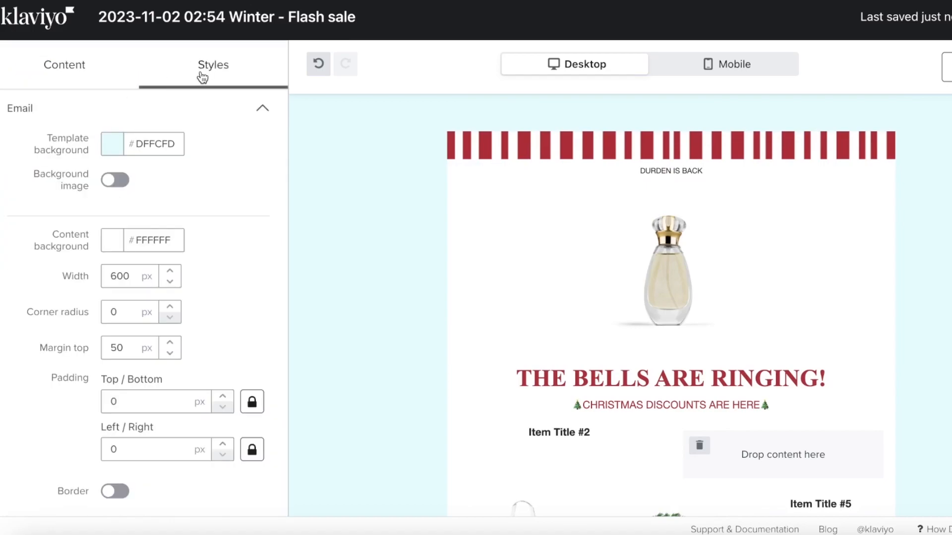
left_click(112, 144)
left_click(174, 194)
left_click(229, 281)
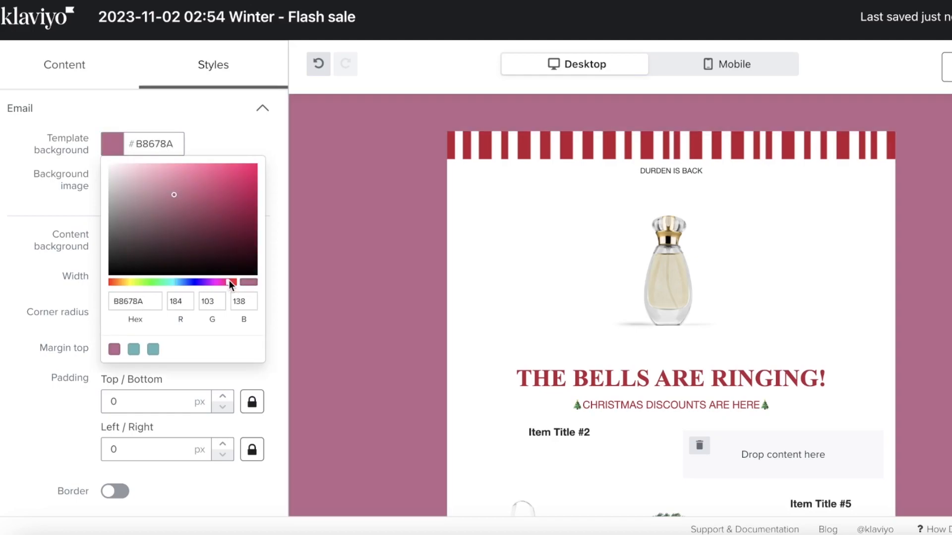
left_click(191, 200)
left_click(188, 215)
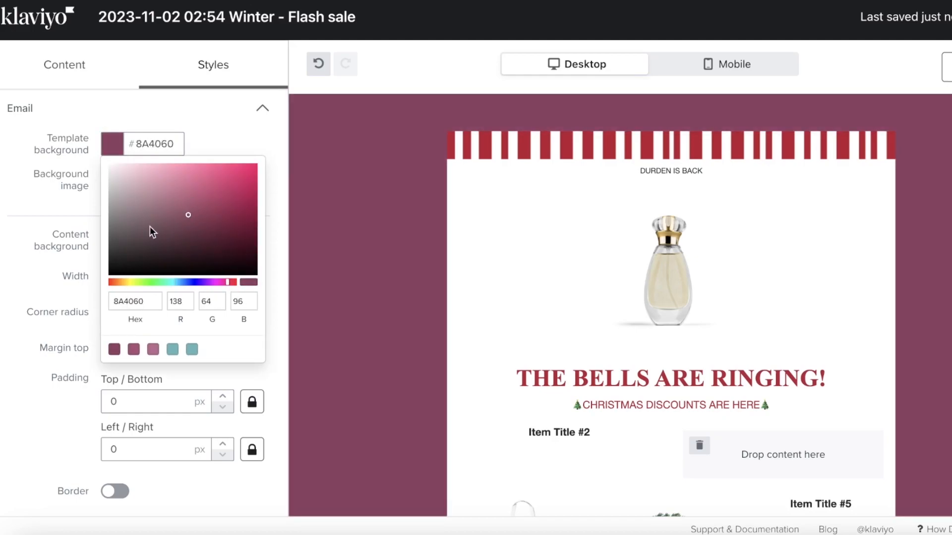
left_click(284, 212)
- Switch the template background to a dark navy (#282A3D)
left_click(149, 149)
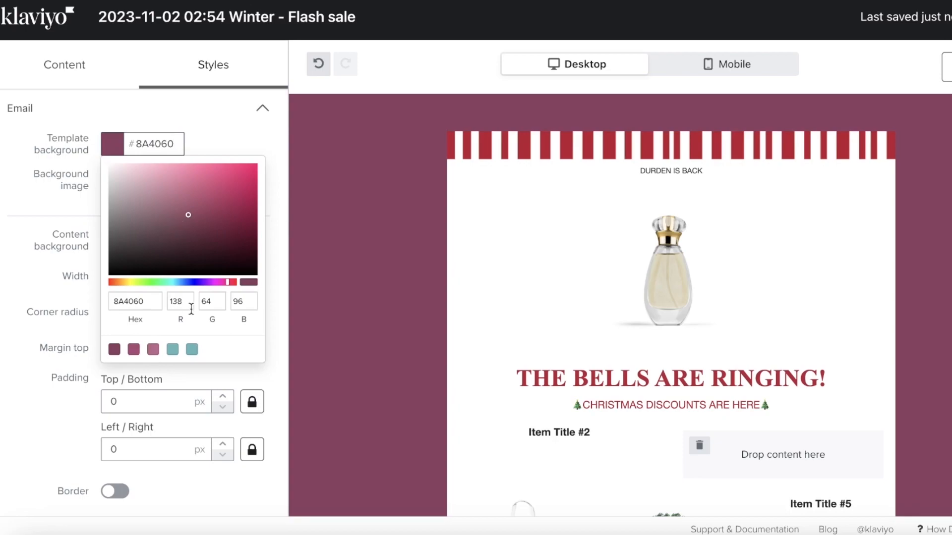
left_click(192, 281)
left_click(159, 248)
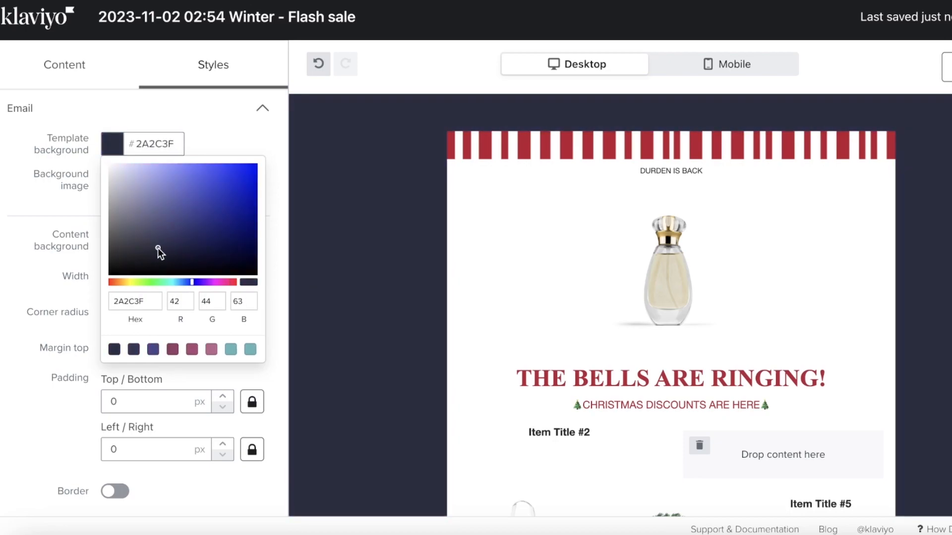
left_click(224, 233)
left_click(298, 266)
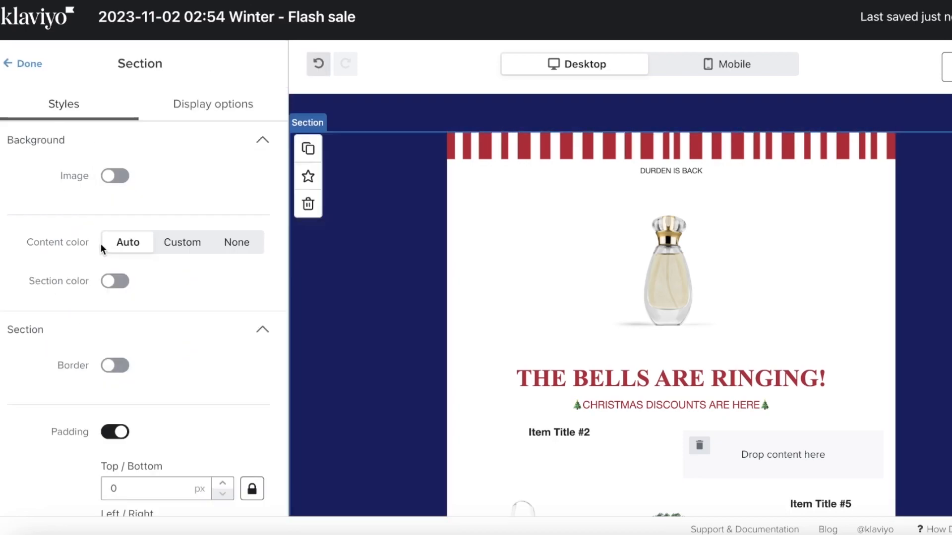
left_click(200, 110)
left_click(64, 105)
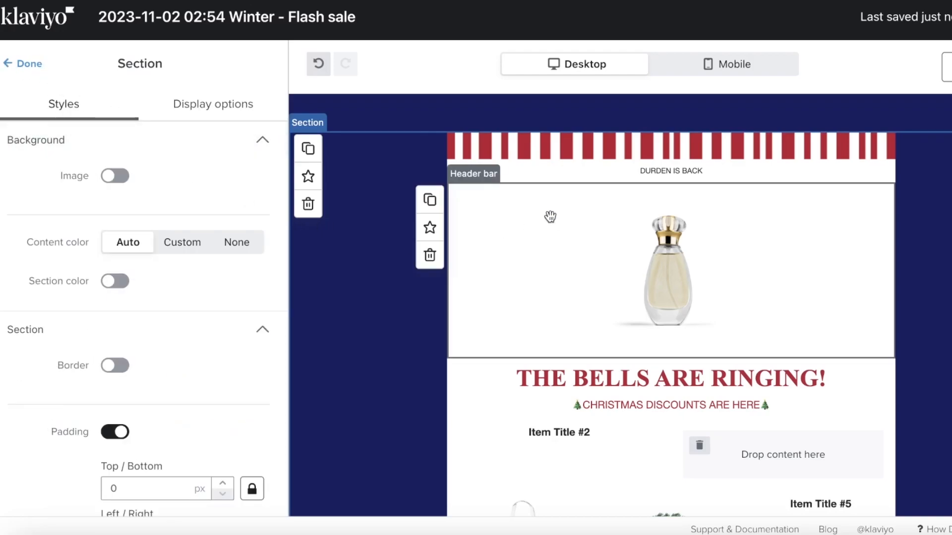
- Enable a pink Block Background colour on the perfume header bar
left_click(535, 214)
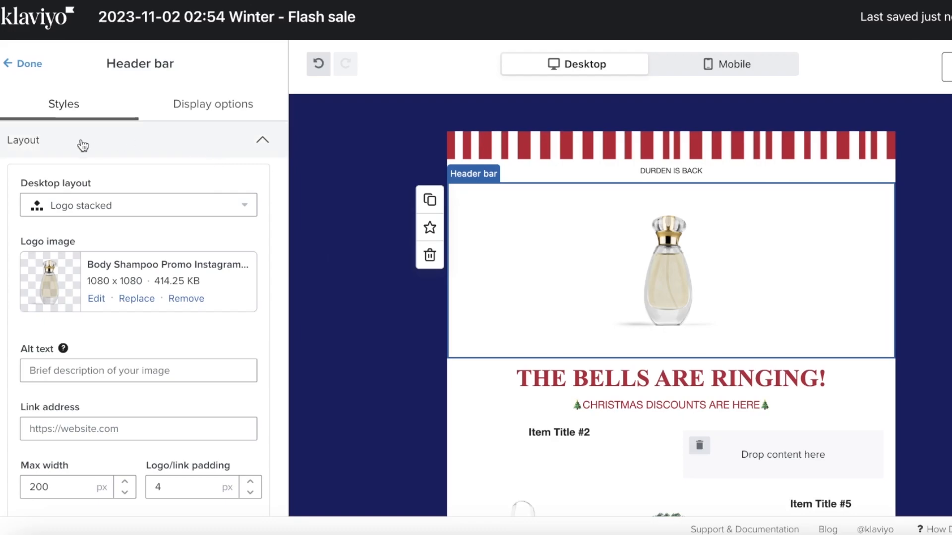
scroll(103, 324, "down", 1)
scroll(102, 320, "down", 12)
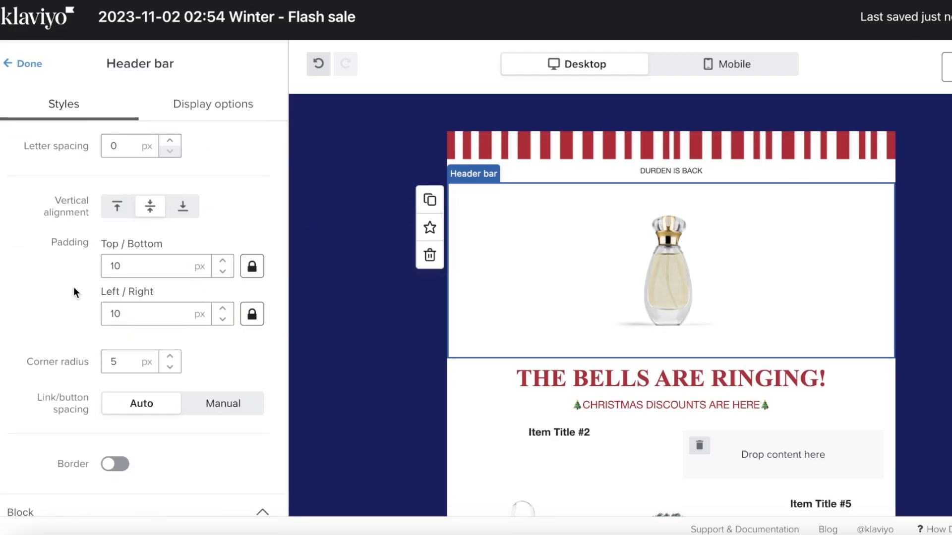
scroll(155, 315, "down", 4)
scroll(166, 345, "up", 15)
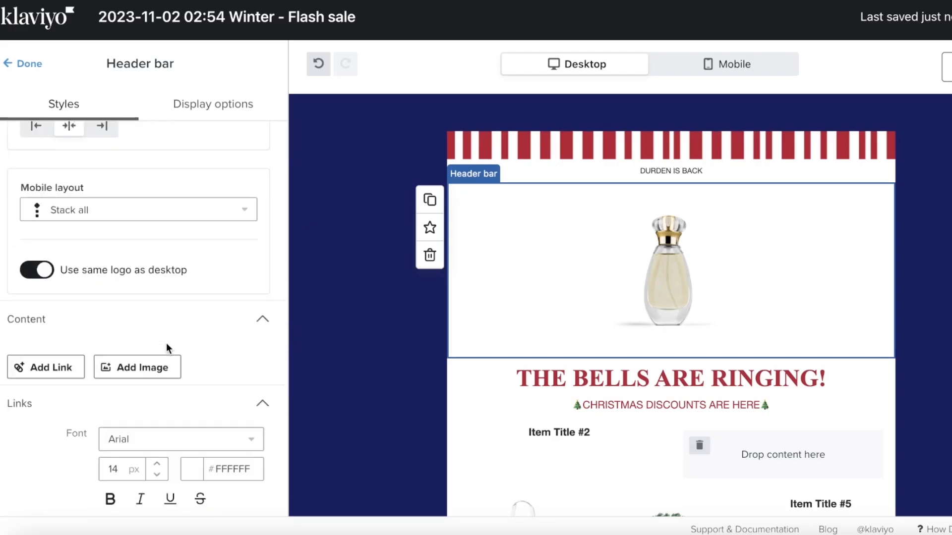
scroll(160, 317, "down", 15)
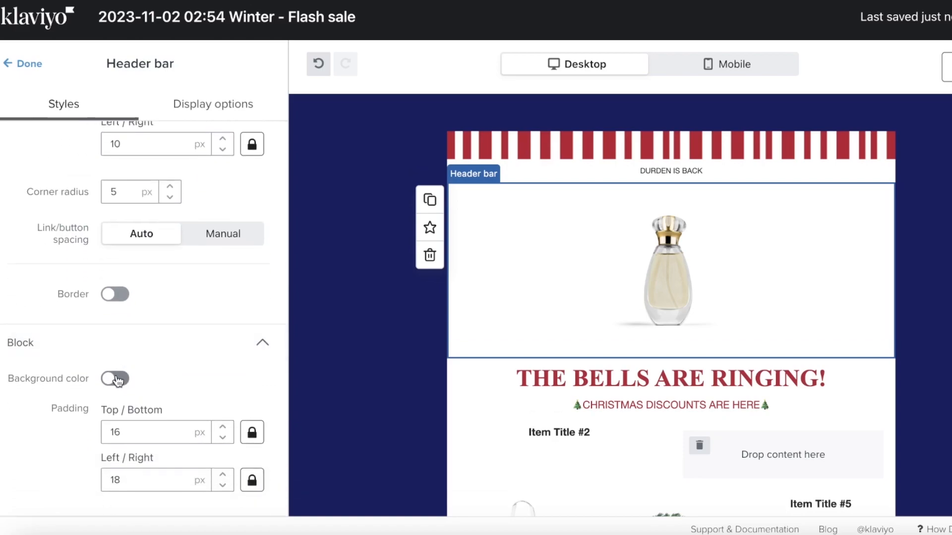
left_click(118, 379)
left_click(157, 384)
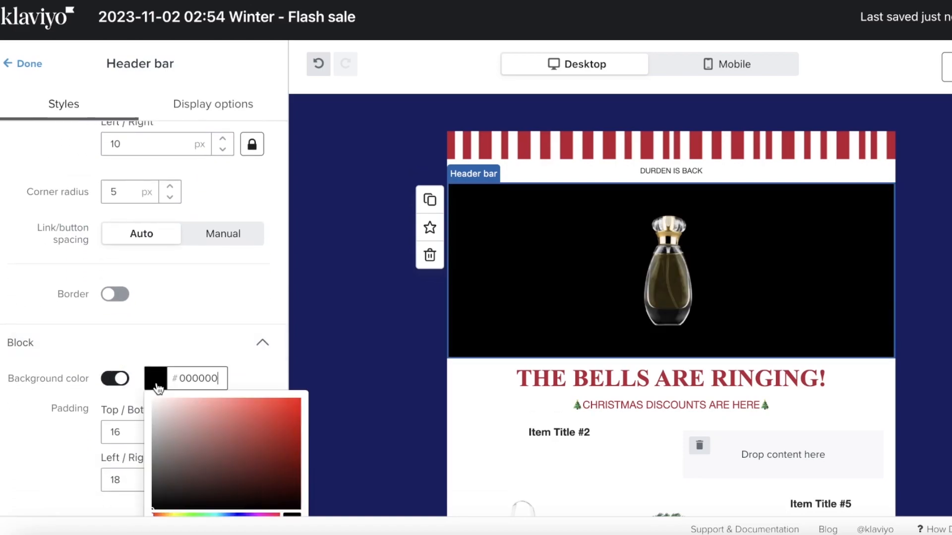
left_click(185, 430)
left_click(182, 420)
- Shift the header background to mauve 9E4876, then switch the background colour off
scroll(274, 515, "down", 2)
left_click(268, 417)
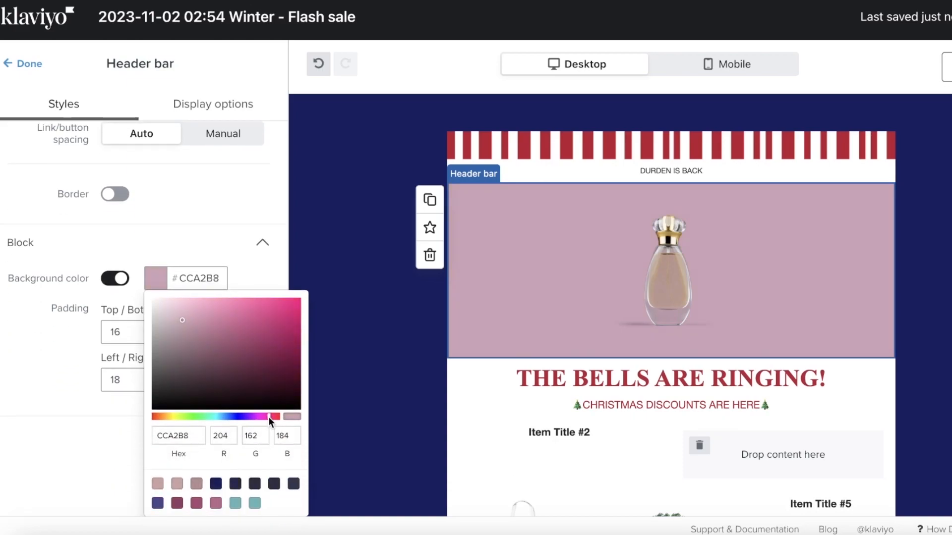
left_click(253, 359)
left_click(231, 338)
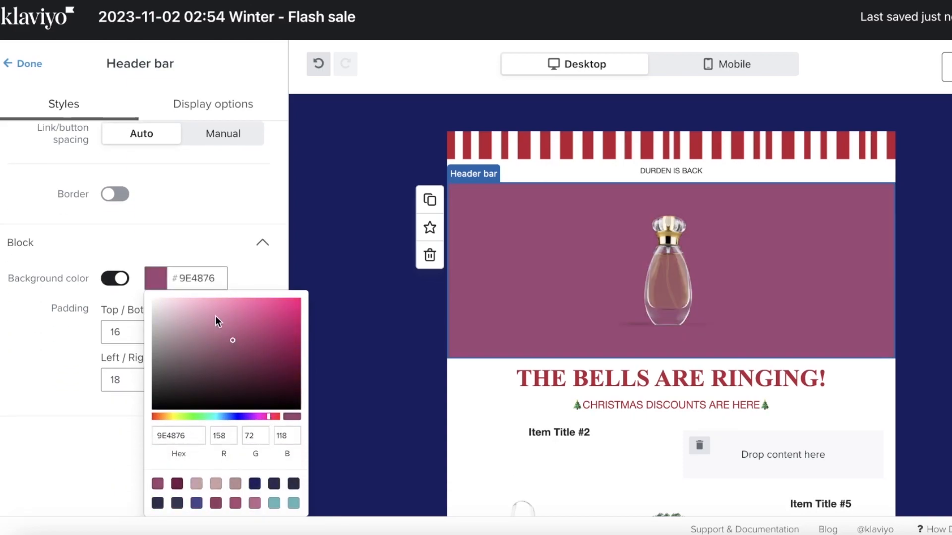
left_click(109, 275)
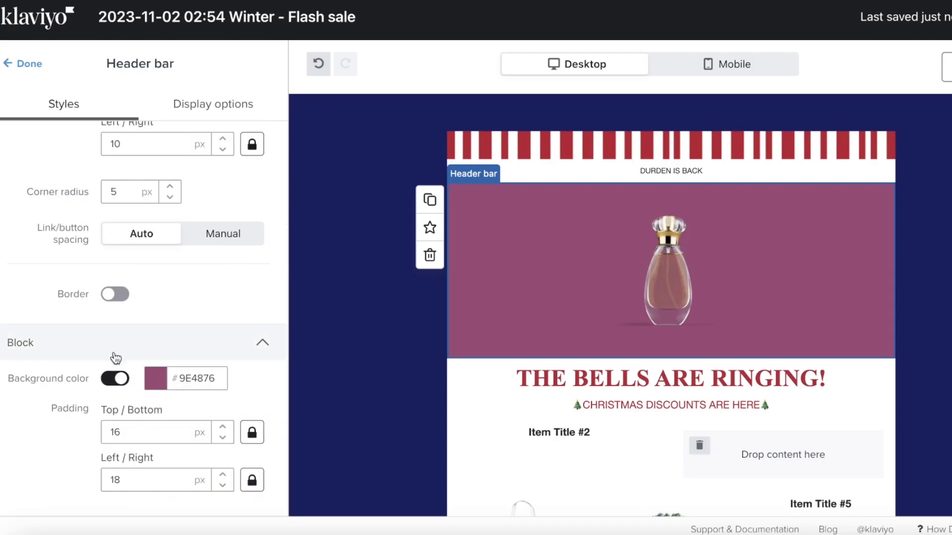
left_click(114, 378)
scroll(335, 352, "down", 1)
scroll(335, 353, "down", 3)
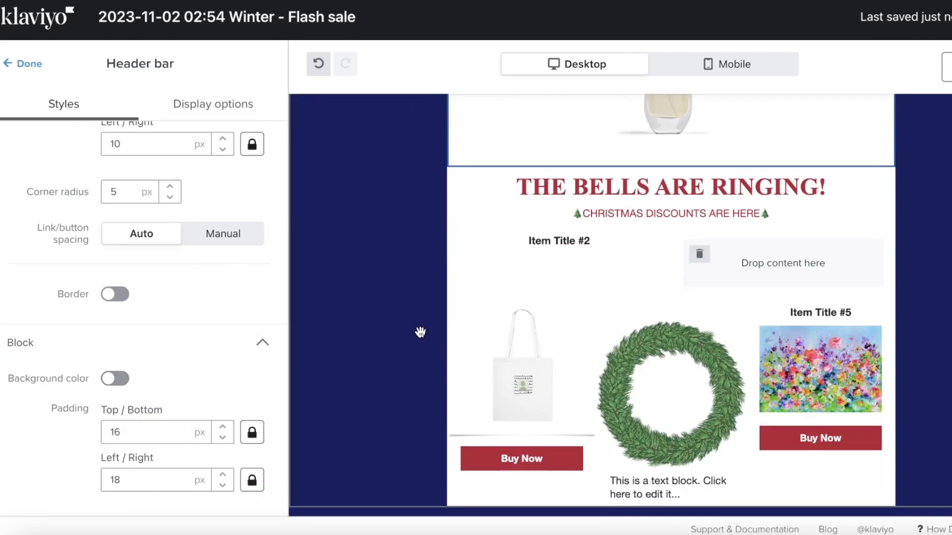
- Turn on a Block Background colour for THE BELLS ARE RINGING! headline block
left_click(491, 221)
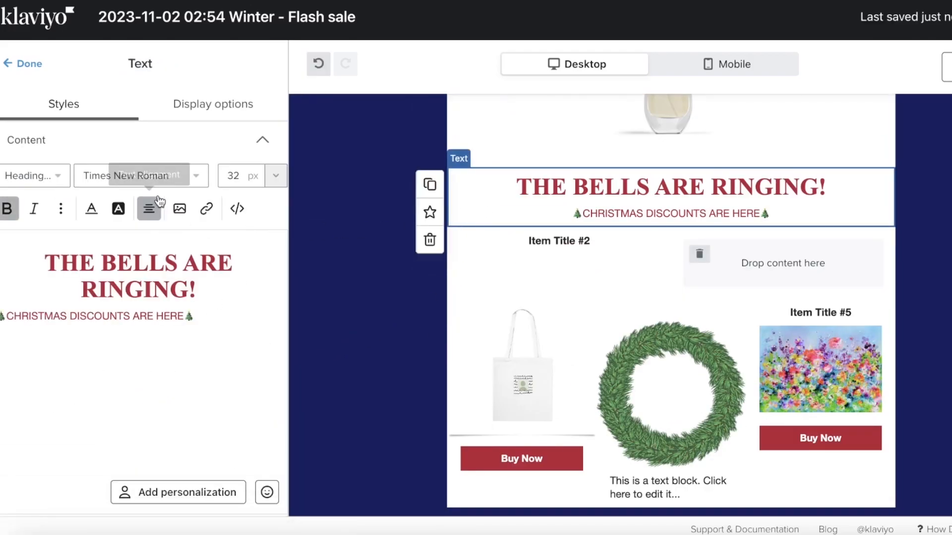
left_click(235, 112)
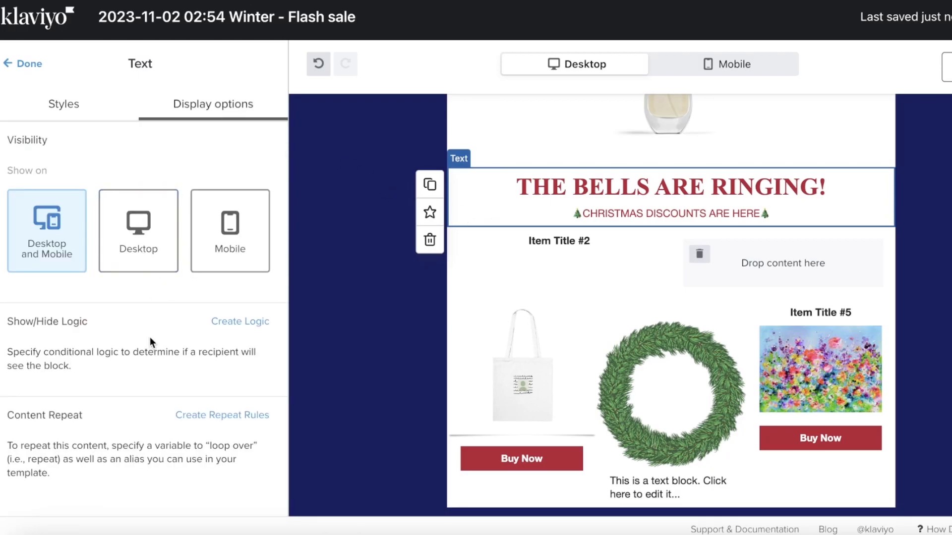
left_click(54, 104)
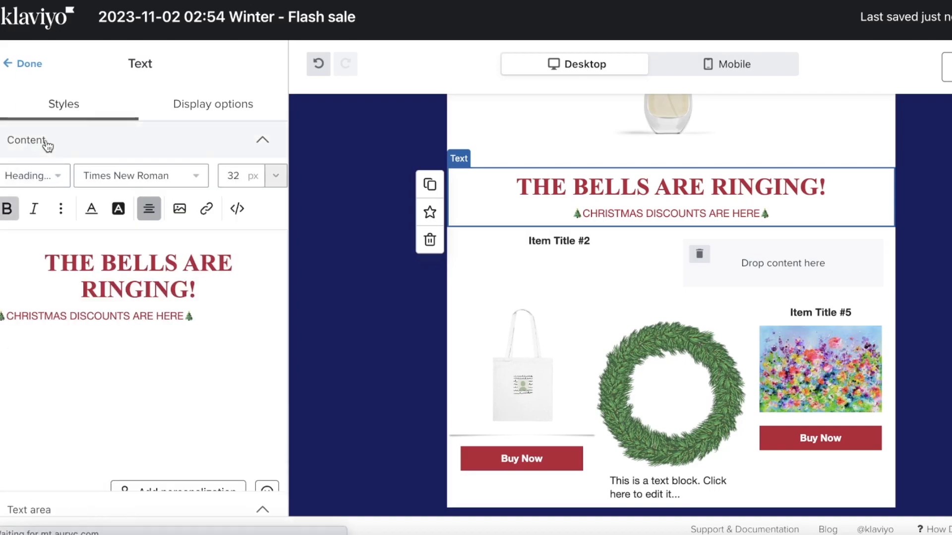
scroll(143, 246, "down", 5)
left_click(124, 352)
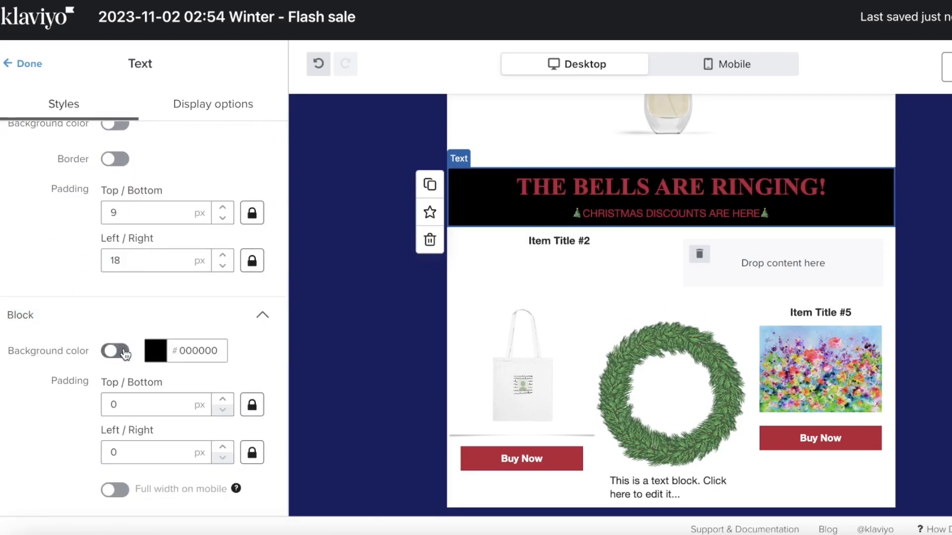
left_click(155, 350)
left_click(203, 417)
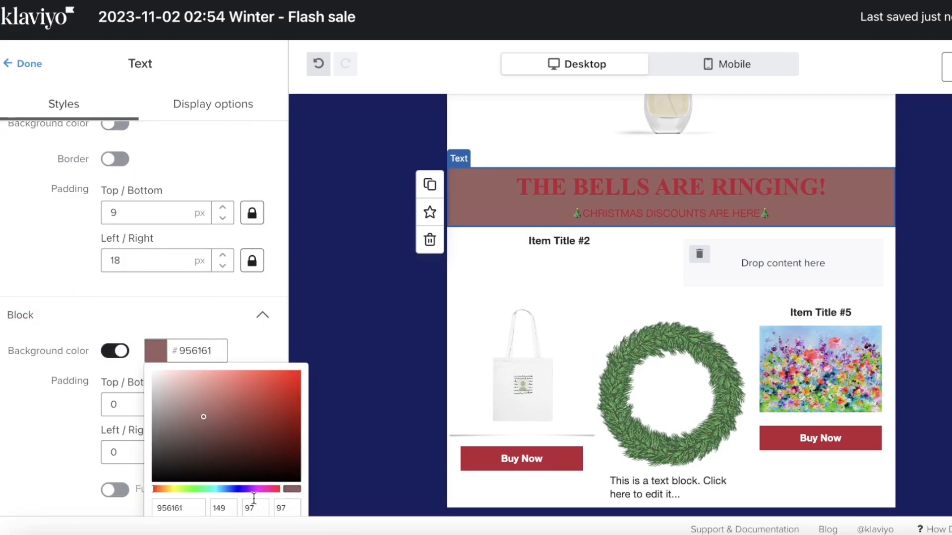
- Set the headline block's background to dark navy #0B1A53
left_click_drag(247, 490, 243, 489)
left_click(251, 407)
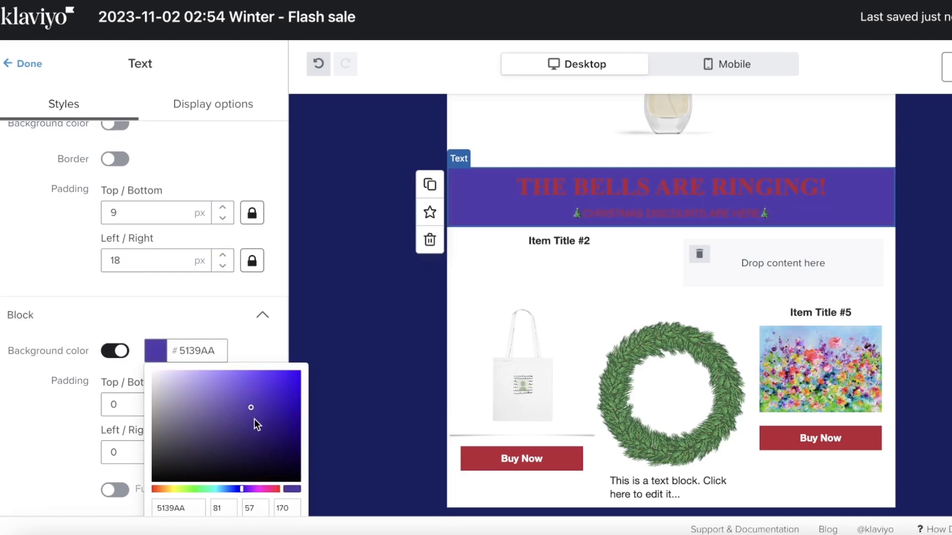
left_click(281, 446)
left_click(246, 489)
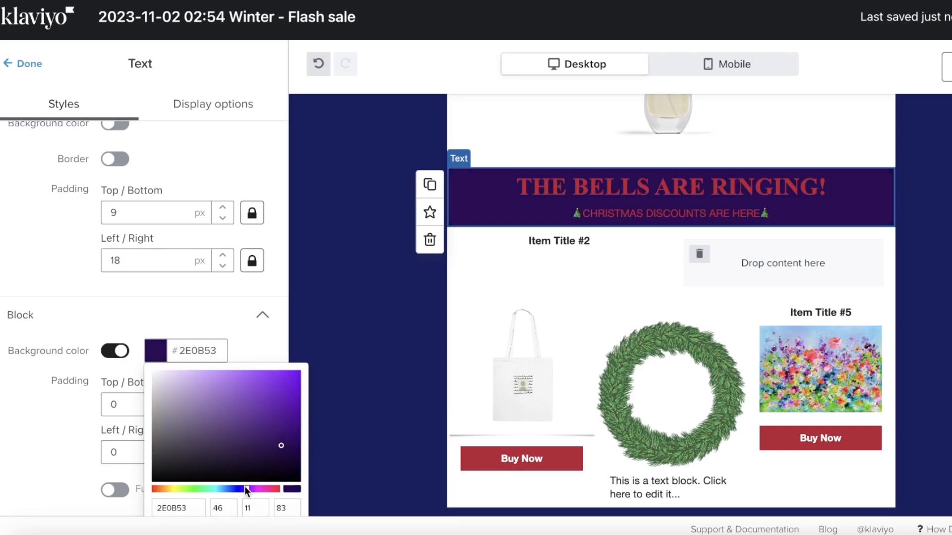
left_click(237, 488)
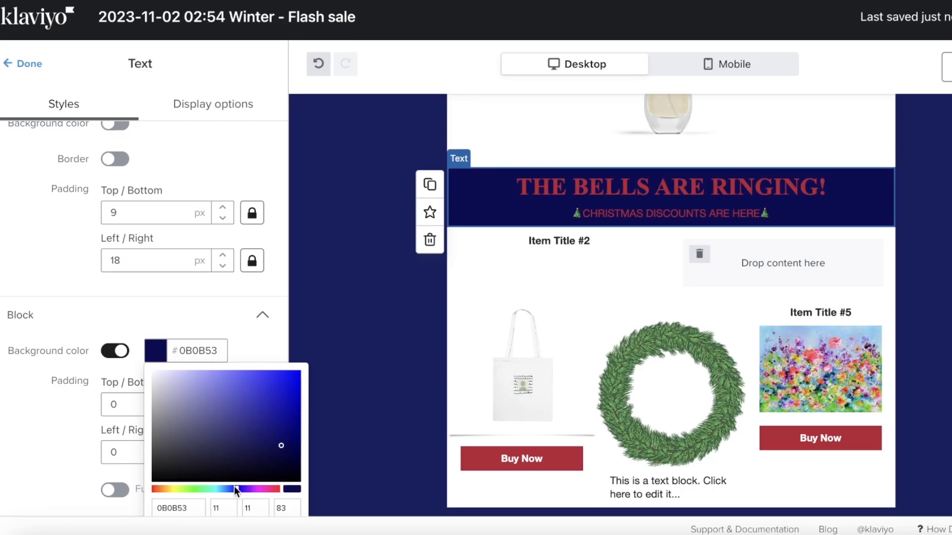
left_click(233, 487)
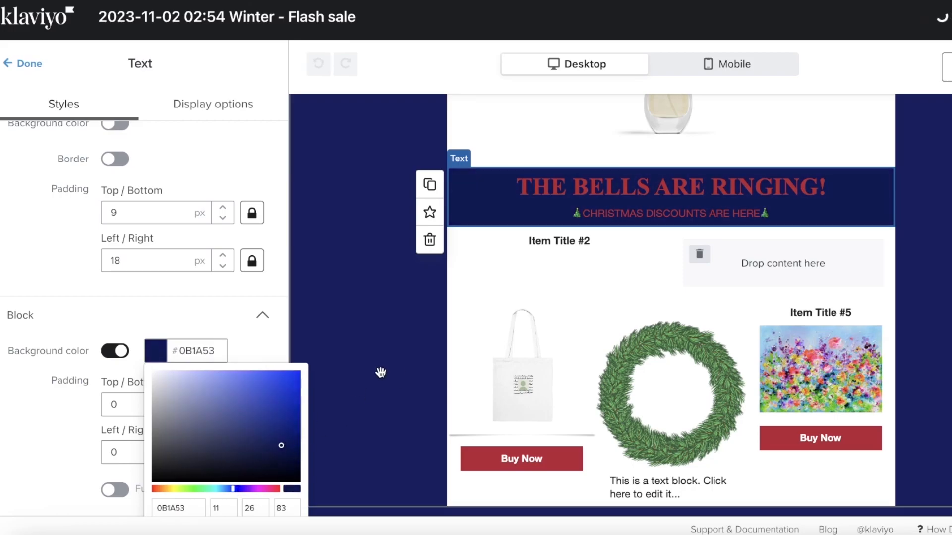
left_click(380, 372)
- Scroll through the email and open its Preview Mode
scroll(694, 302, "up", 4)
scroll(585, 367, "down", 6)
scroll(585, 376, "up", 6)
scroll(927, 243, "down", 6)
scroll(939, 248, "up", 6)
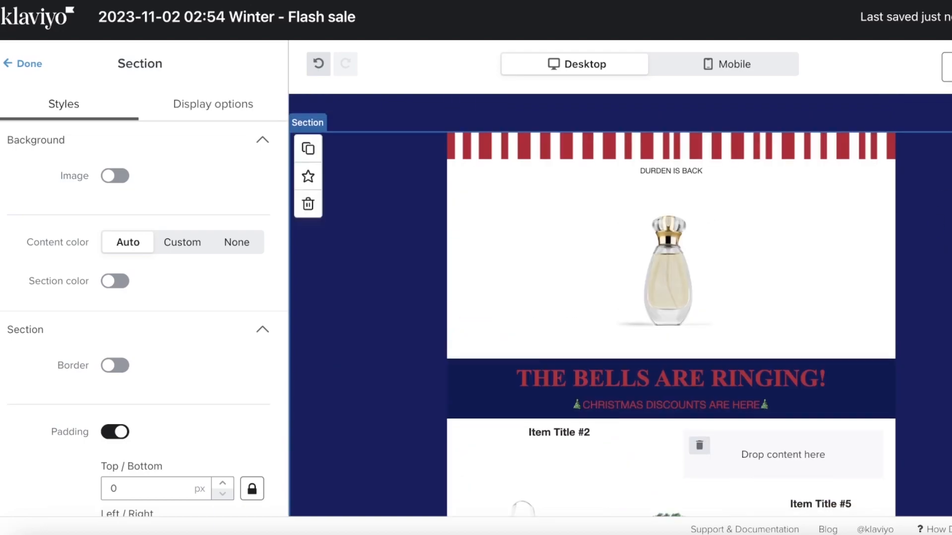
left_click(948, 67)
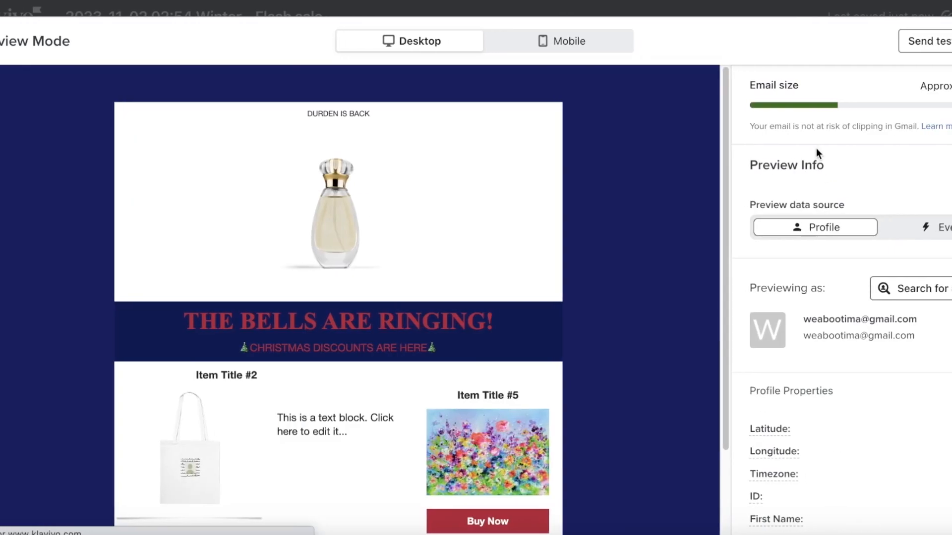
- Scroll through the Winter - Flash sale email preview to review it
scroll(843, 297, "down", 5)
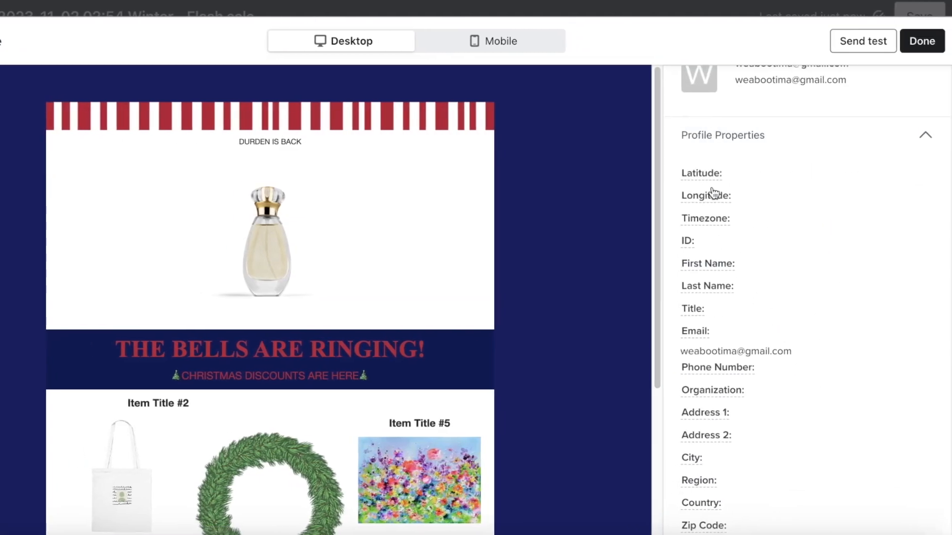
scroll(384, 322, "down", 4)
scroll(378, 378, "up", 4)
scroll(801, 149, "up", 5)
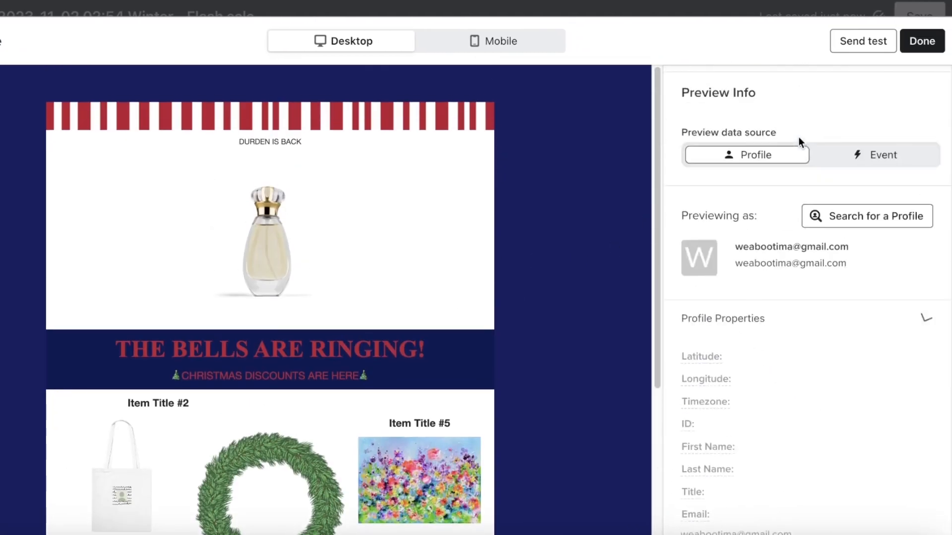
- Try a test send, reload the Gmail inbox to check for it, then close the preview
left_click(843, 44)
left_click(751, 156)
left_click(860, 43)
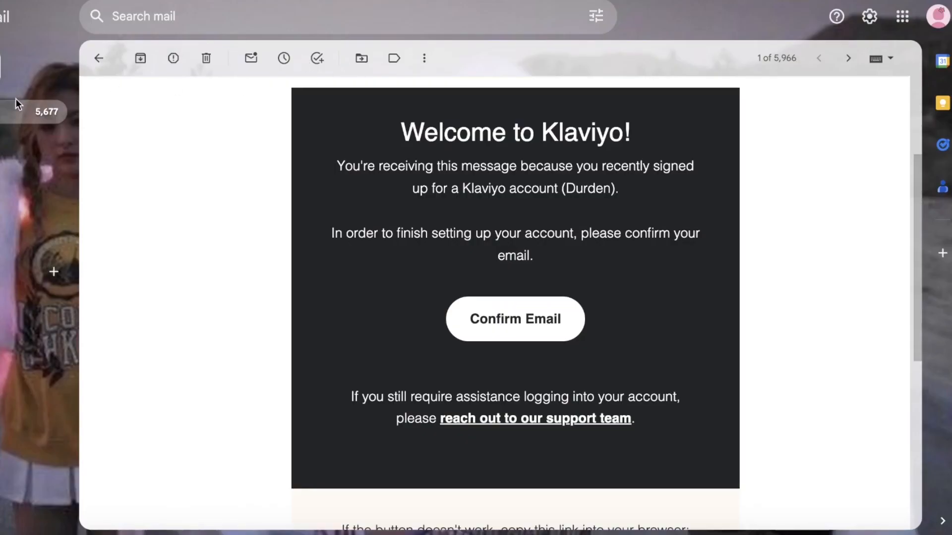
left_click(28, 109)
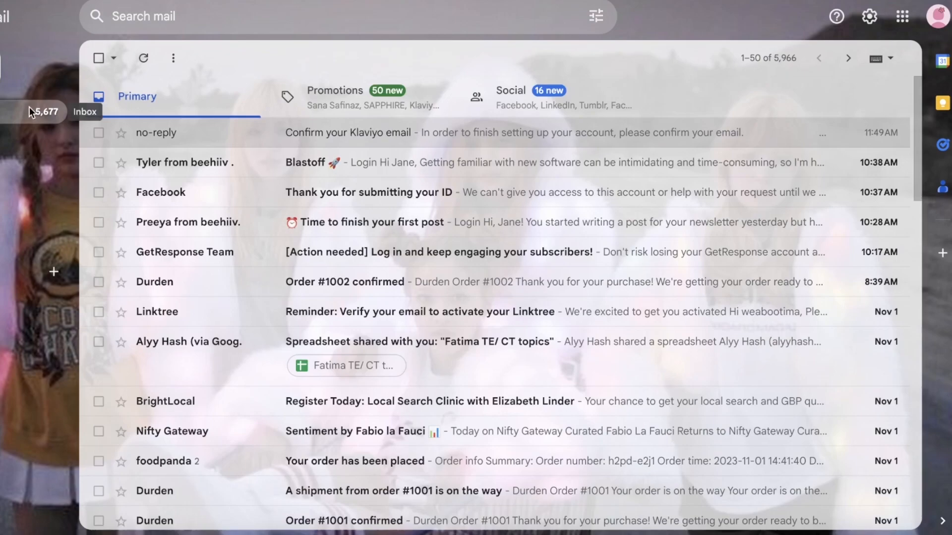
key("super+r")
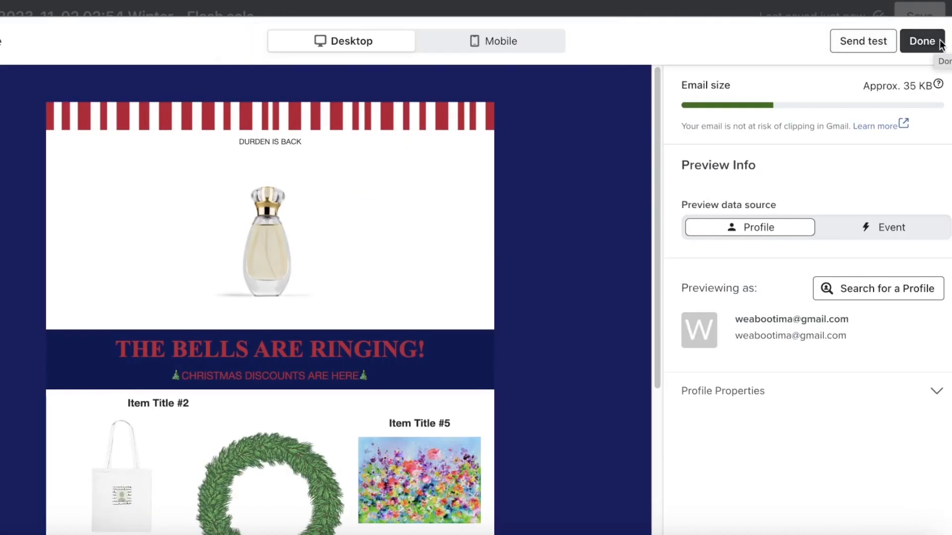
left_click(940, 44)
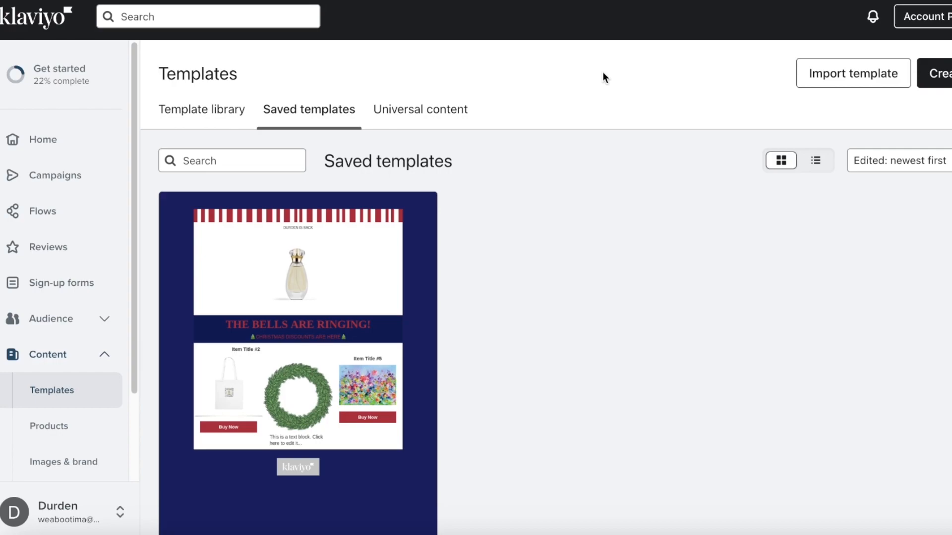
- Create and save a new email campaign from the Campaigns page
left_click(54, 177)
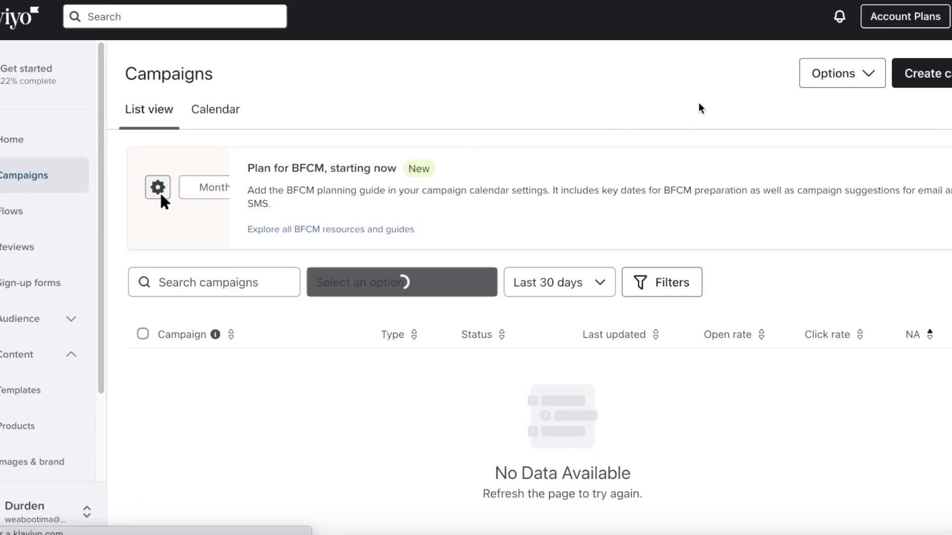
left_click(939, 80)
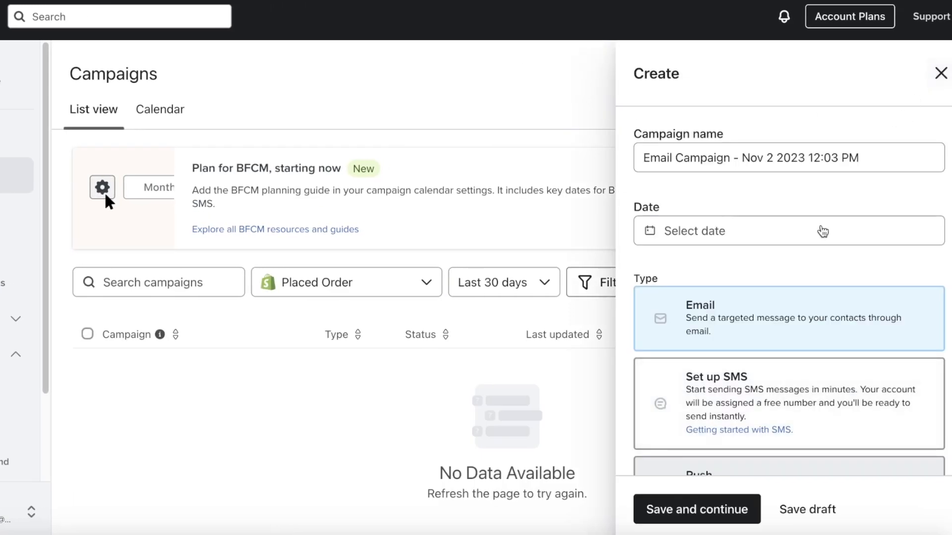
scroll(792, 263, "down", 1)
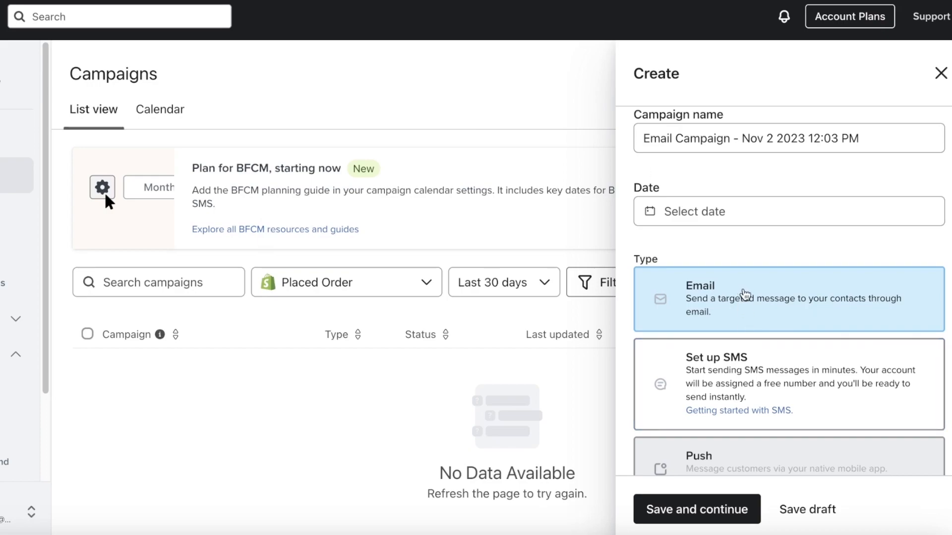
left_click(683, 500)
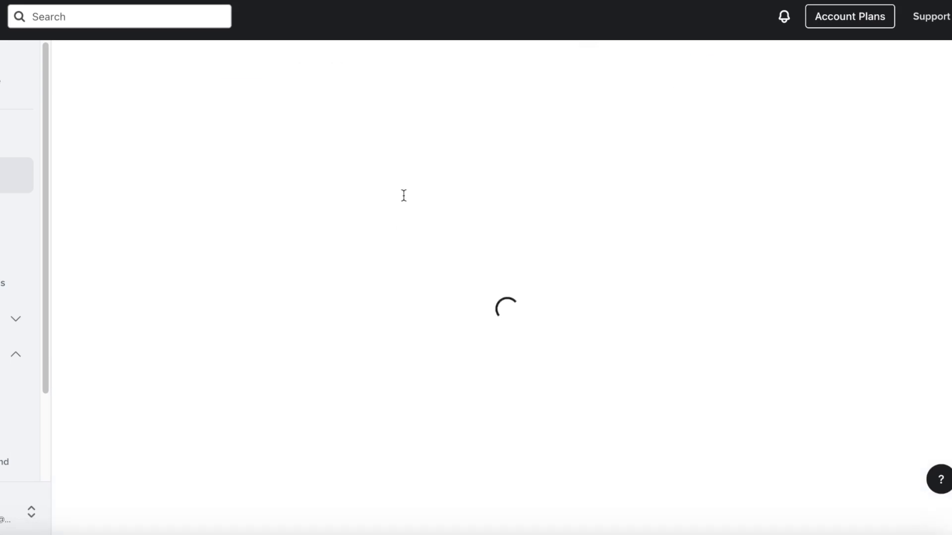
- Open the Send to lists, adding and then removing Churn Risks
left_click(372, 315)
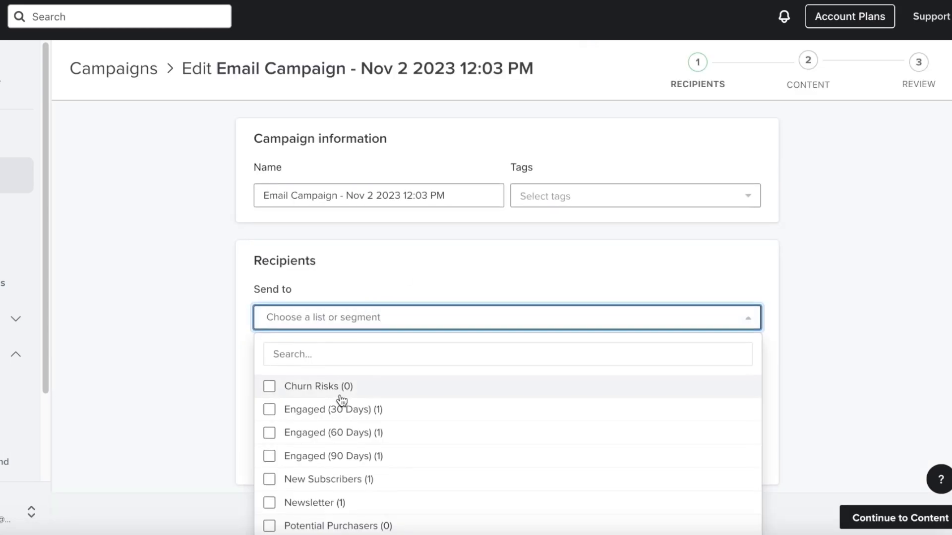
scroll(340, 394, "down", 2)
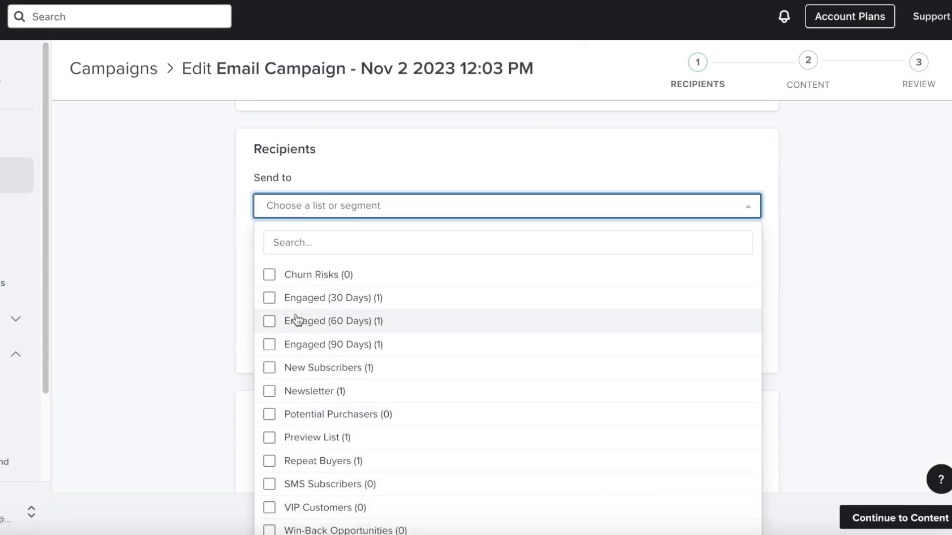
left_click(270, 274)
left_click(349, 205)
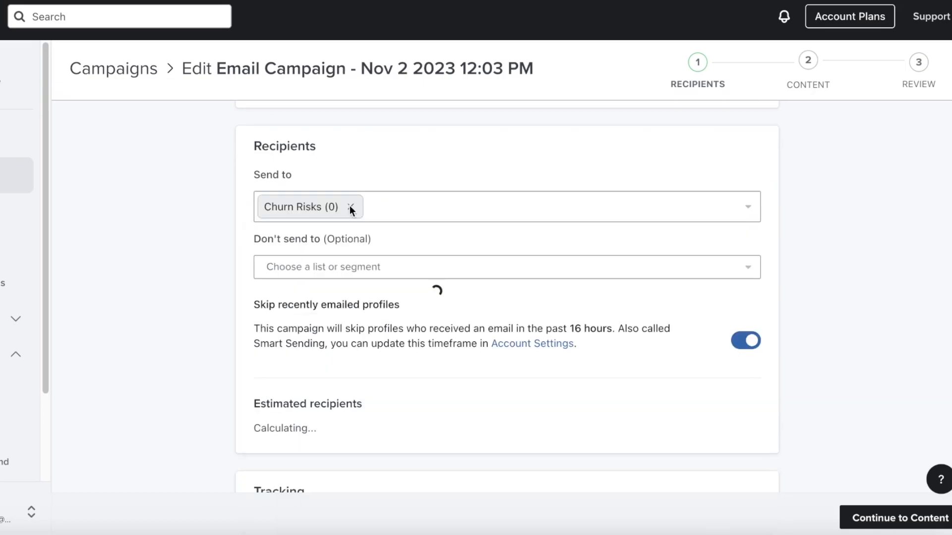
left_click(352, 208)
left_click(355, 203)
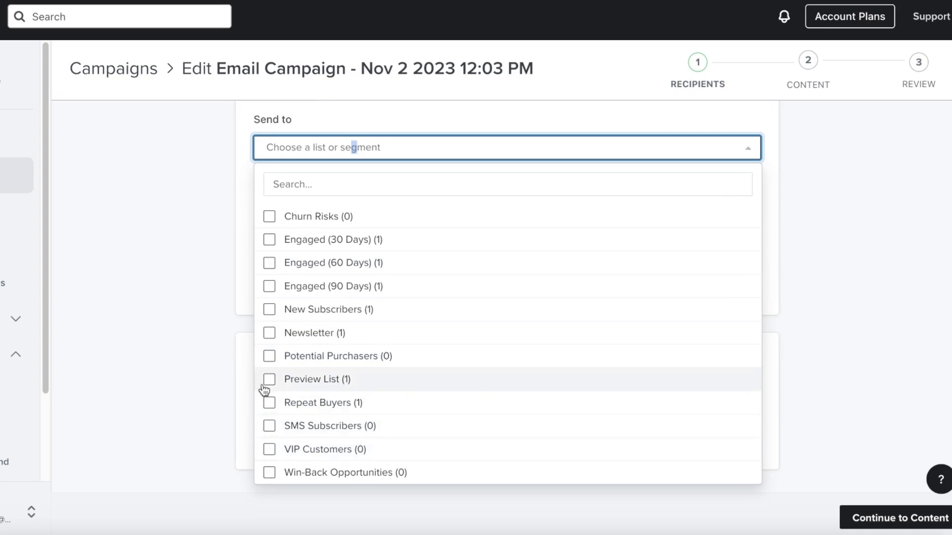
- Send to Potential Purchasers, Engaged 30/60/90 Days, New Subscribers and Newsletter
left_click(268, 357)
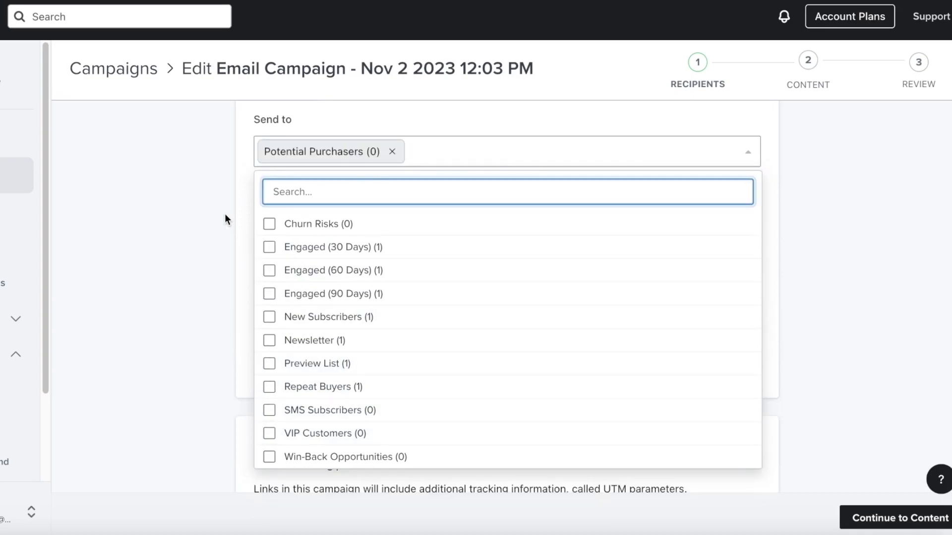
left_click(269, 293)
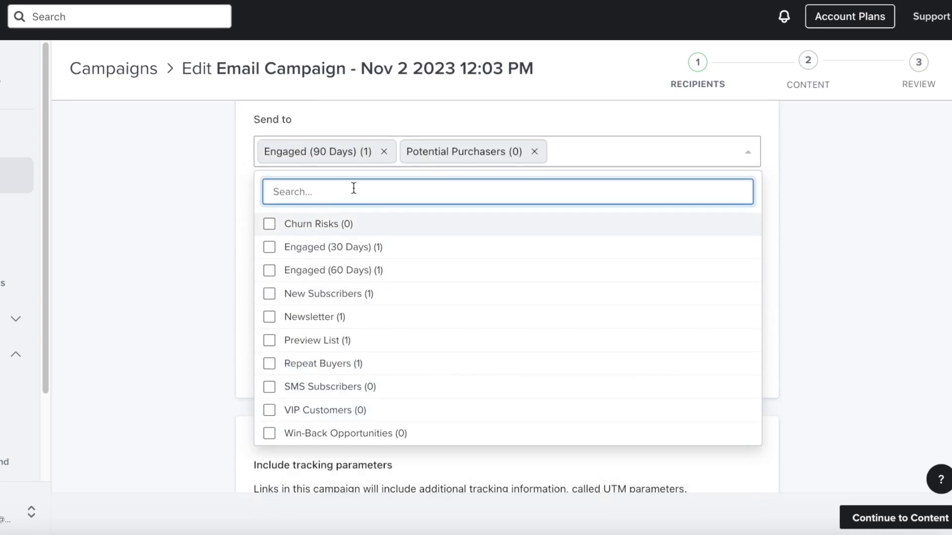
left_click(270, 271)
left_click(271, 251)
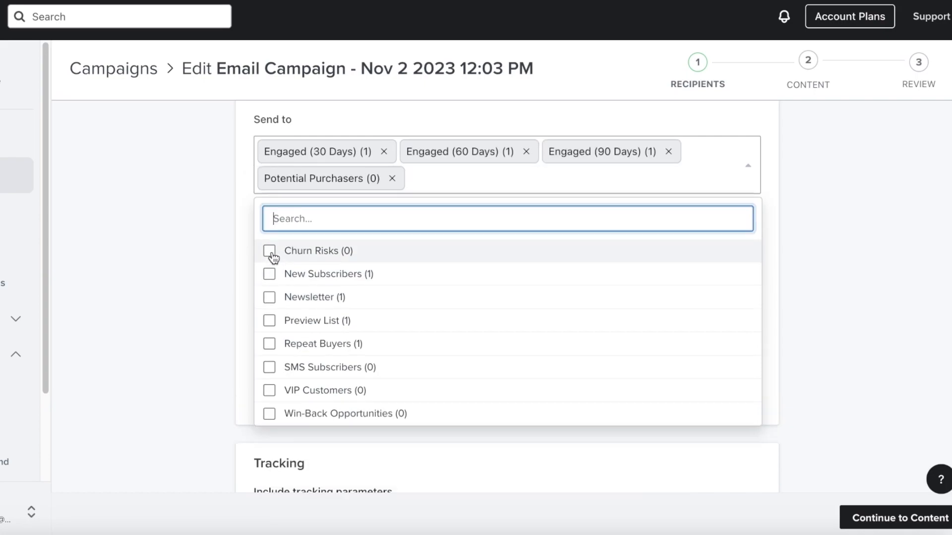
left_click(273, 279)
left_click(272, 276)
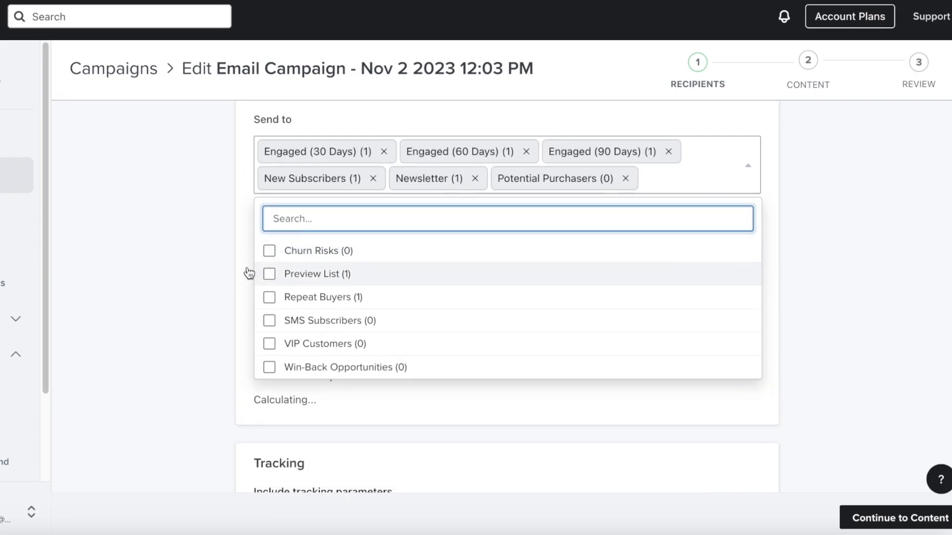
left_click(614, 147)
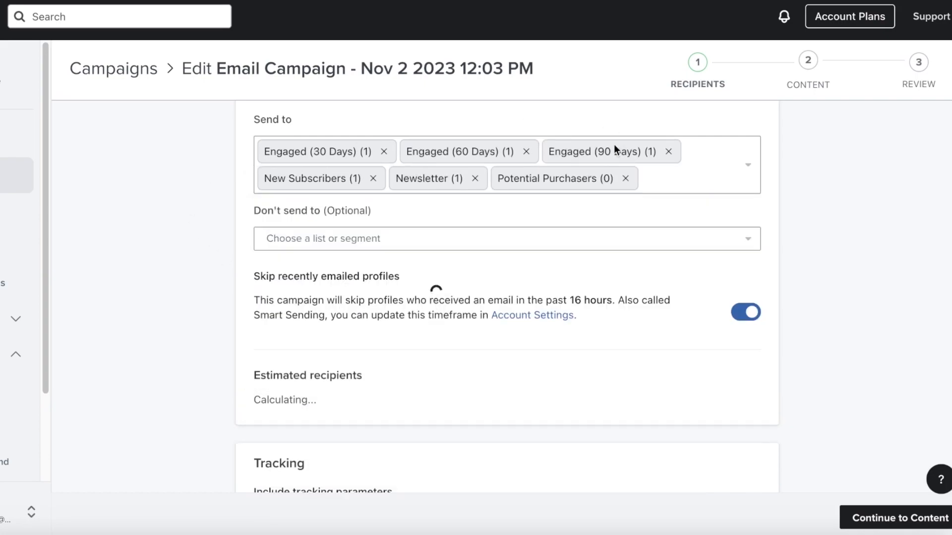
- Exclude VIP Customers under Don't send to
left_click(515, 240)
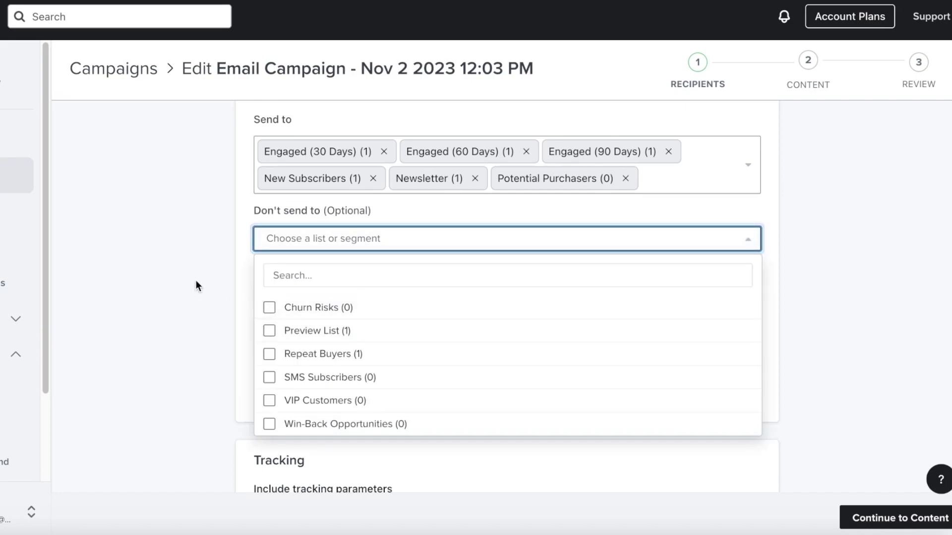
left_click(265, 402)
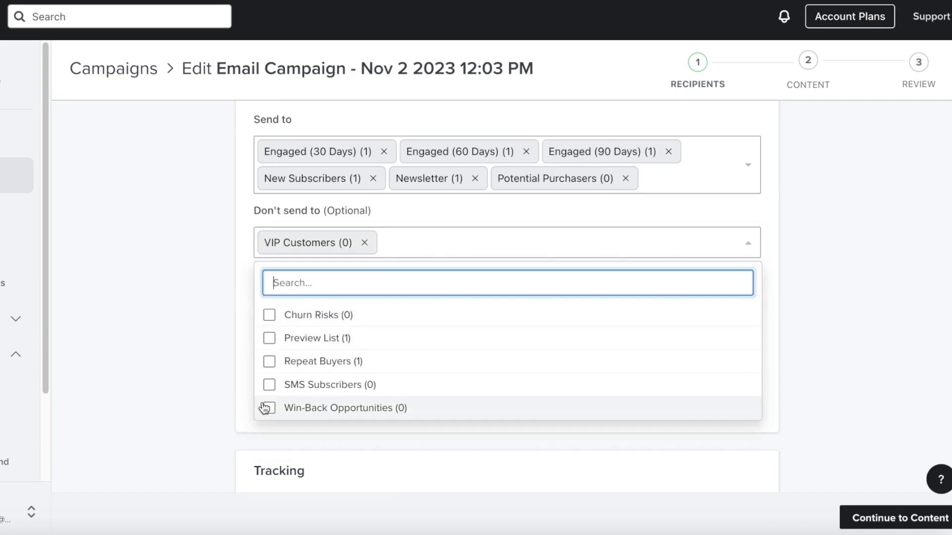
left_click(200, 285)
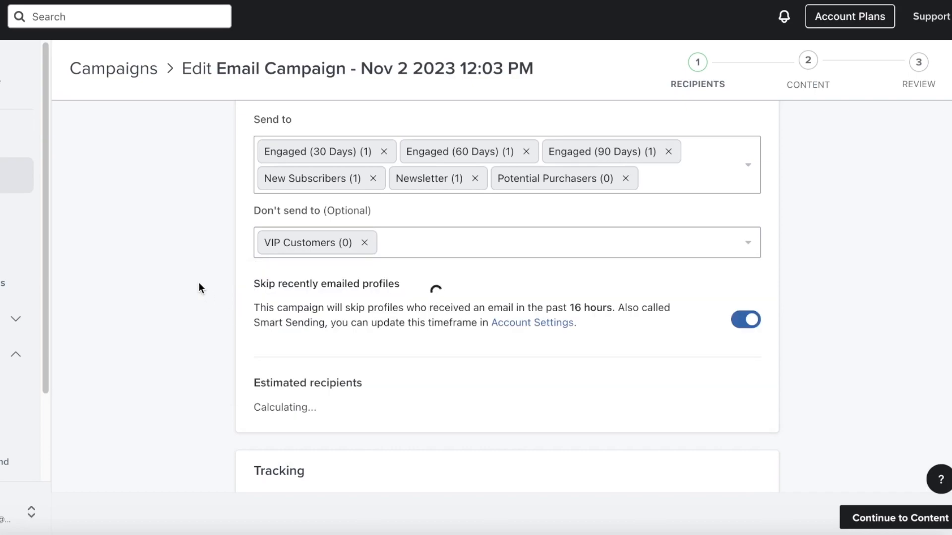
- Turn off Skip recently emailed profiles
scroll(421, 263, "down", 1)
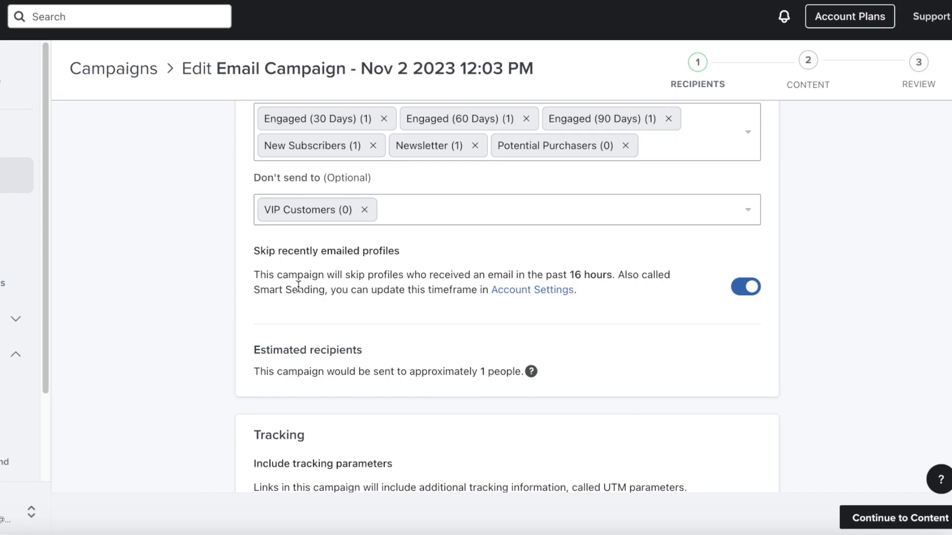
scroll(297, 287, "down", 1)
left_click(734, 252)
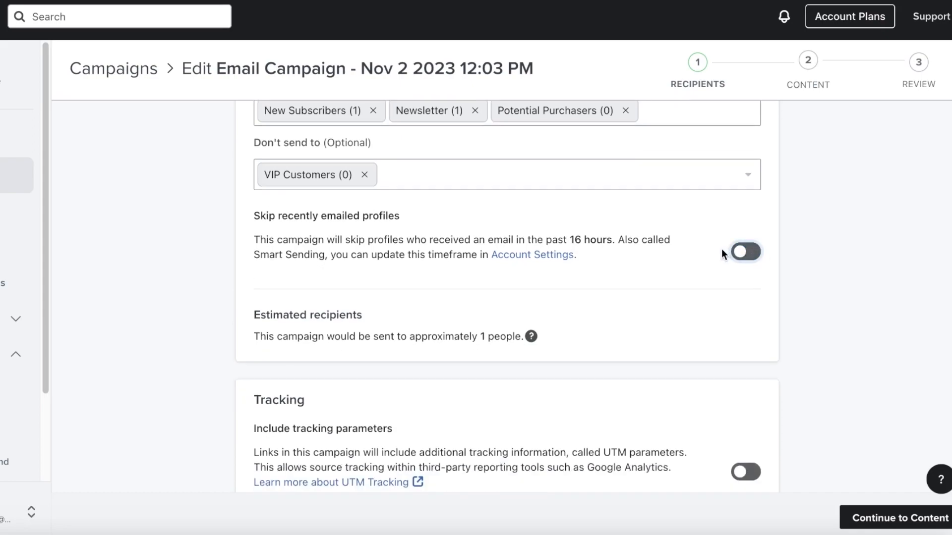
- Include default UTM tracking parameters with Customize off, and continue to Content
scroll(720, 250, "down", 1)
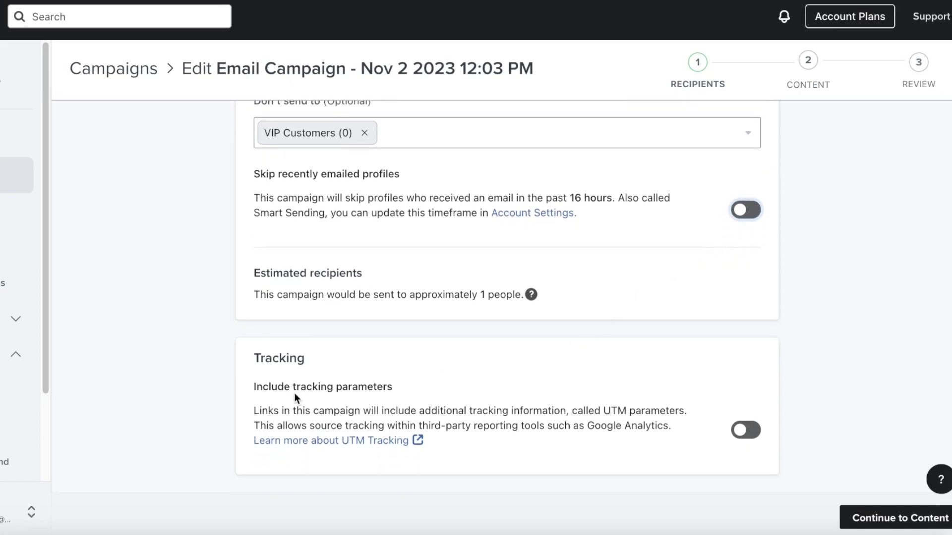
left_click(748, 429)
scroll(733, 427, "down", 2)
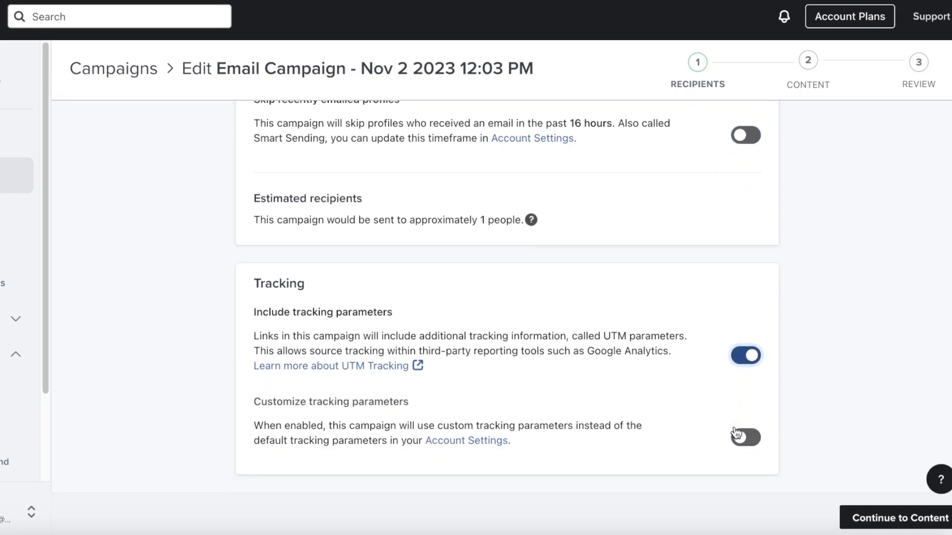
left_click(725, 427)
scroll(728, 439, "down", 5)
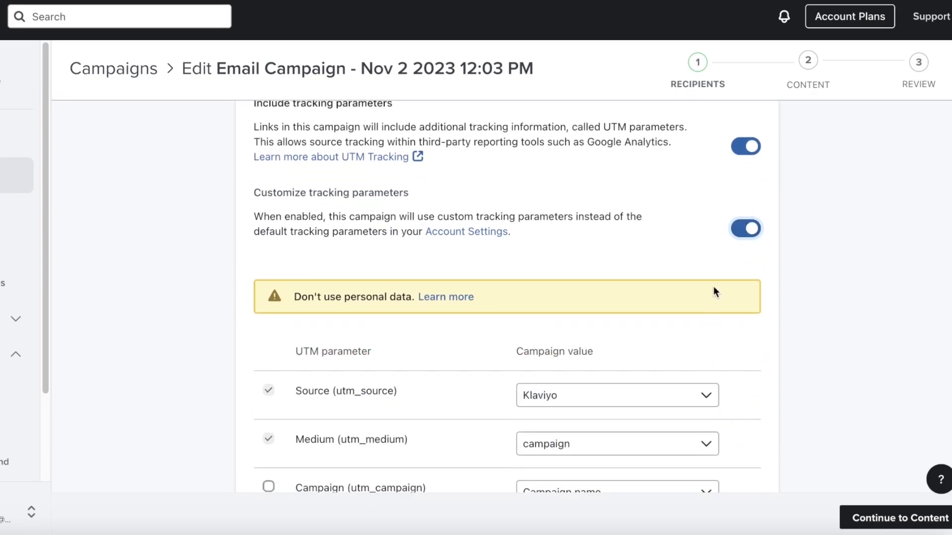
left_click(760, 232)
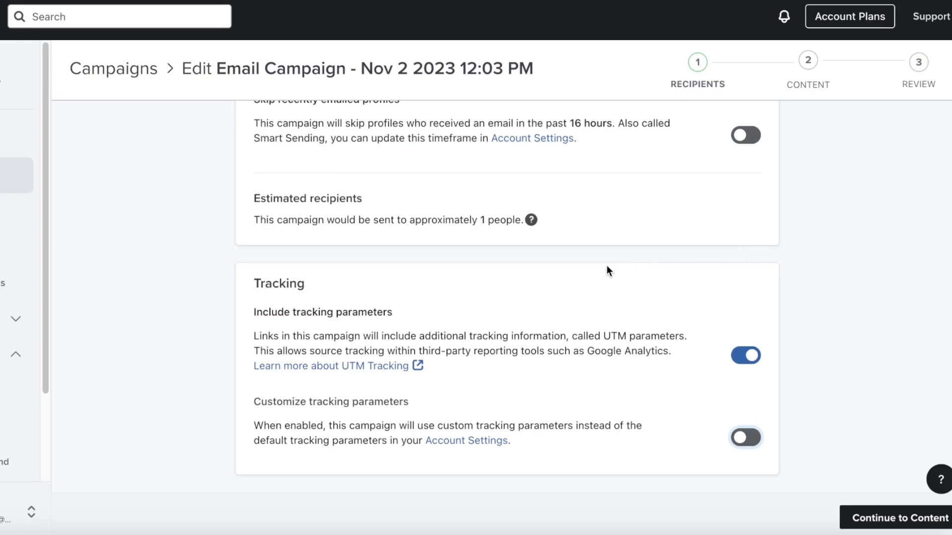
scroll(609, 270, "up", 7)
scroll(616, 283, "down", 7)
left_click(872, 527)
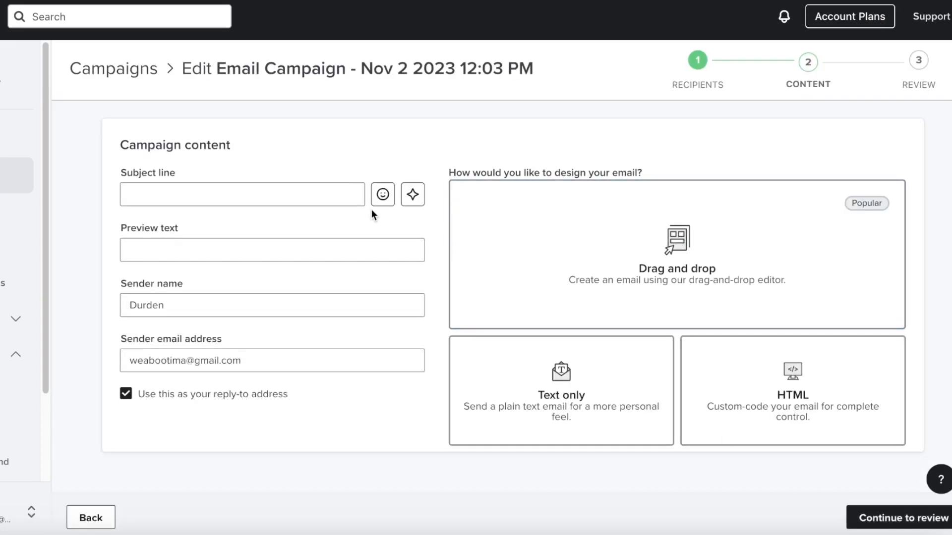
- Set the subject line to 'Winter IS HERE!'
left_click(262, 194)
left_click(233, 240)
left_click(233, 243)
left_click(157, 195)
double_click(158, 196)
type("Win")
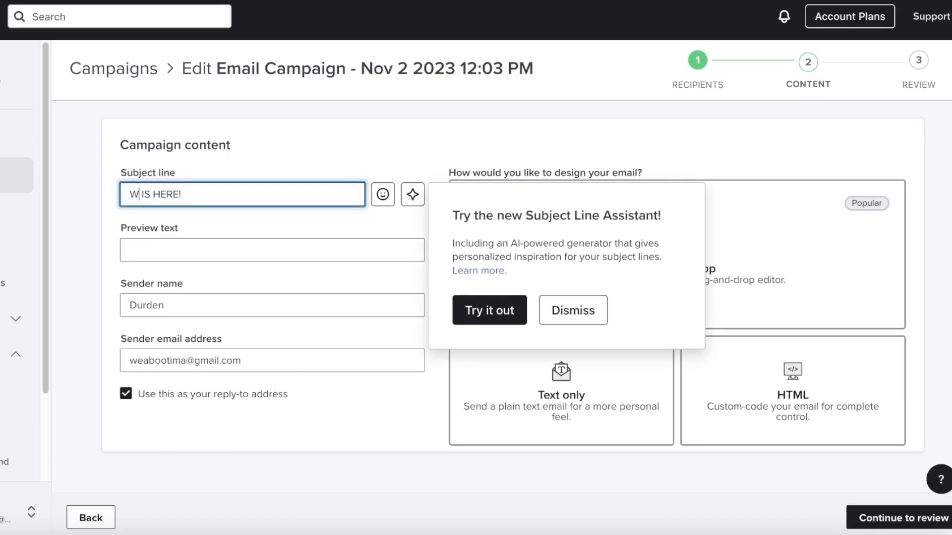
type("ter")
- Add preview text 'Sale of the year', dismiss the Subject Line Assistant, and pick Drag and drop
left_click(158, 252)
type("A")
type("Sale of the year")
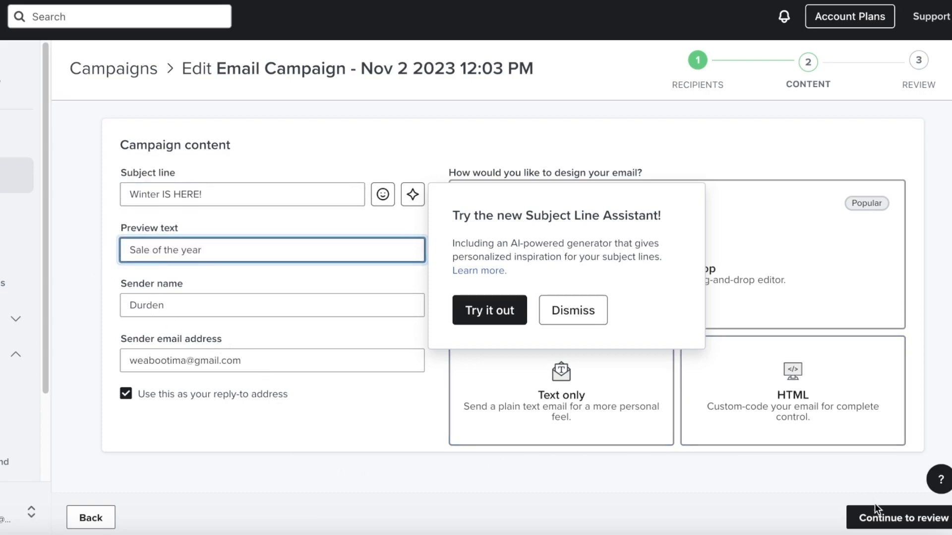
left_click(887, 521)
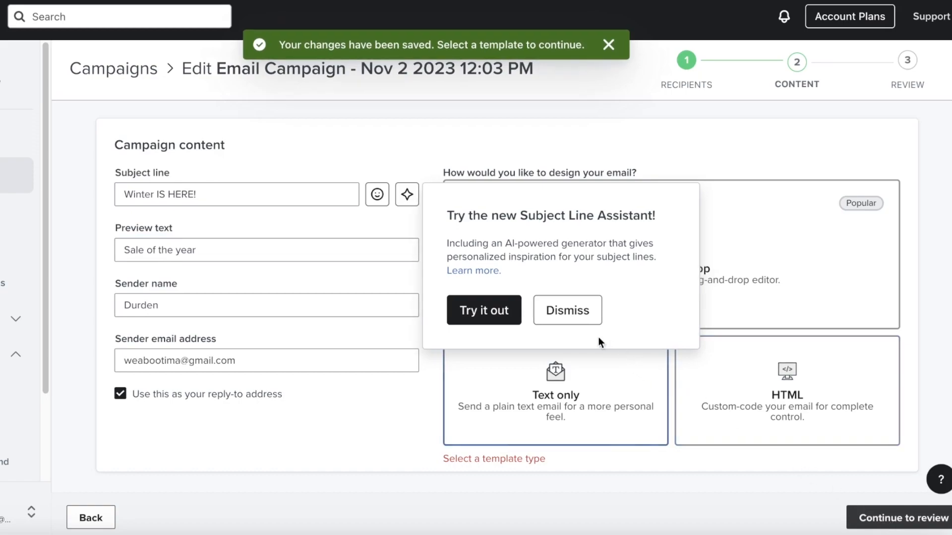
left_click(552, 311)
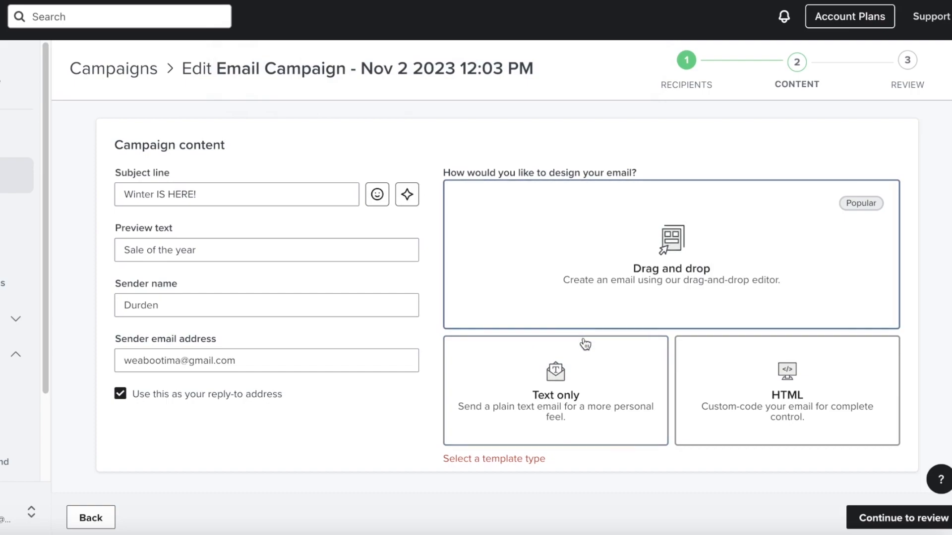
left_click(649, 245)
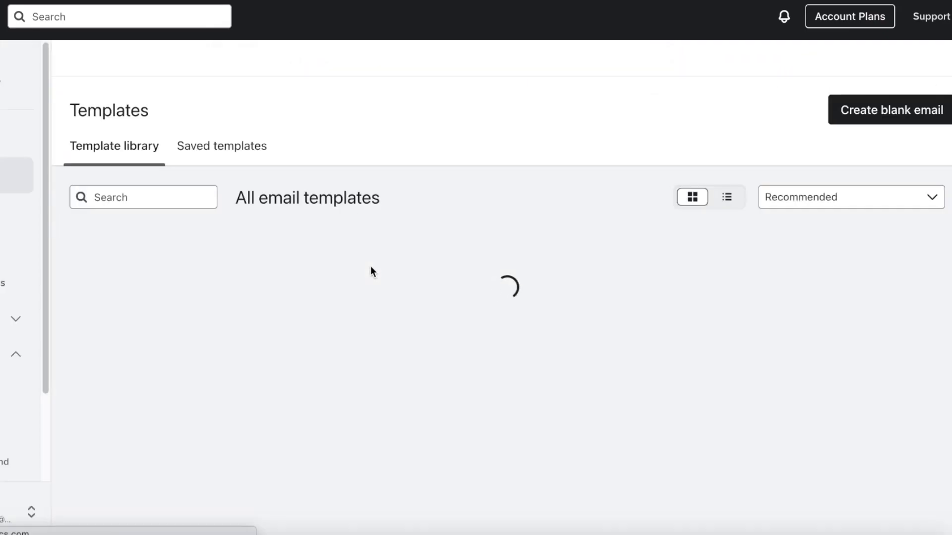
- Locate the Winter - Flash sale template under Saved templates and open its preview
scroll(116, 419, "down", 3)
scroll(117, 419, "down", 5)
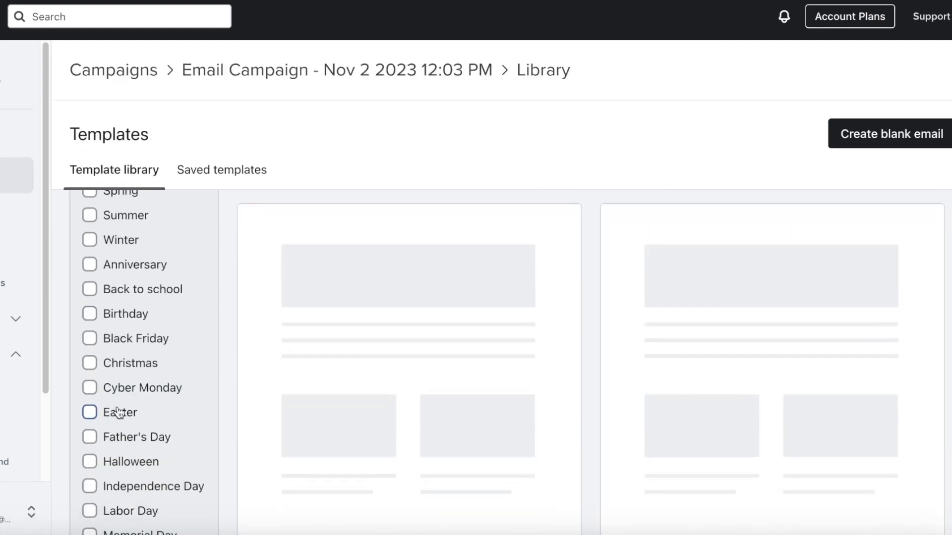
scroll(155, 404, "up", 10)
scroll(200, 295, "down", 4)
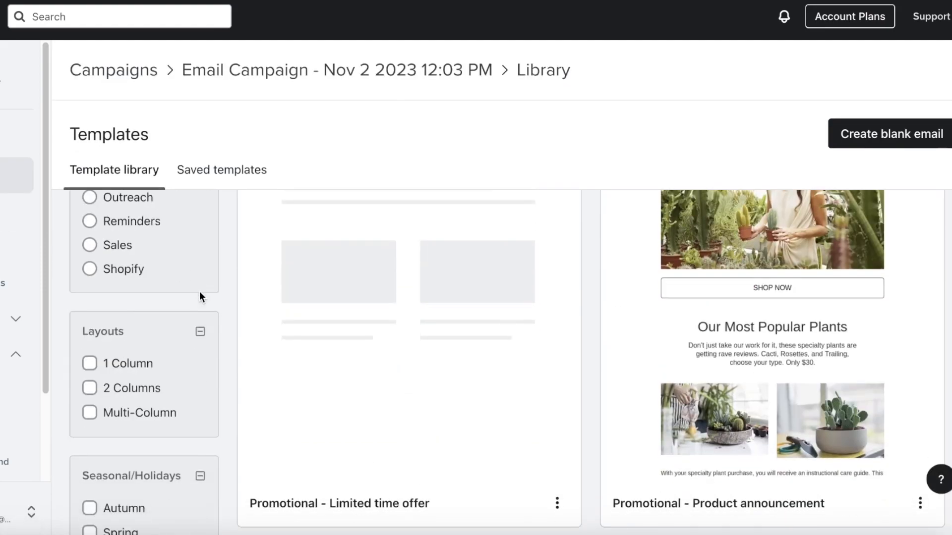
scroll(250, 391, "down", 12)
scroll(284, 391, "up", 15)
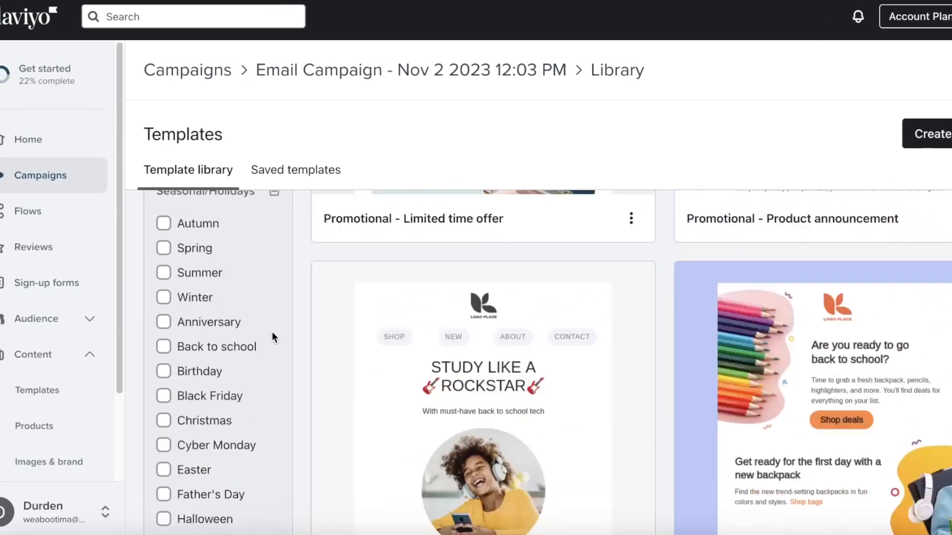
scroll(1, 427, "down", 3)
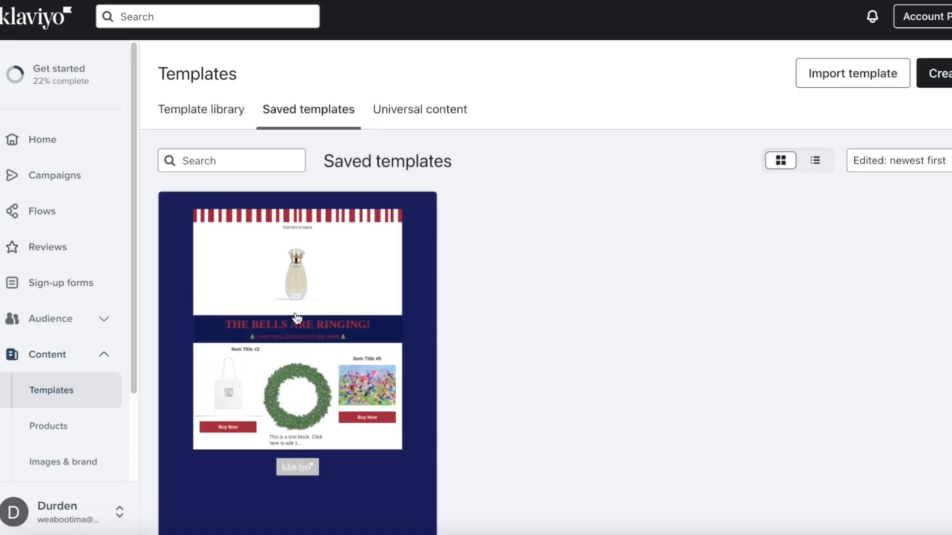
left_click(318, 266)
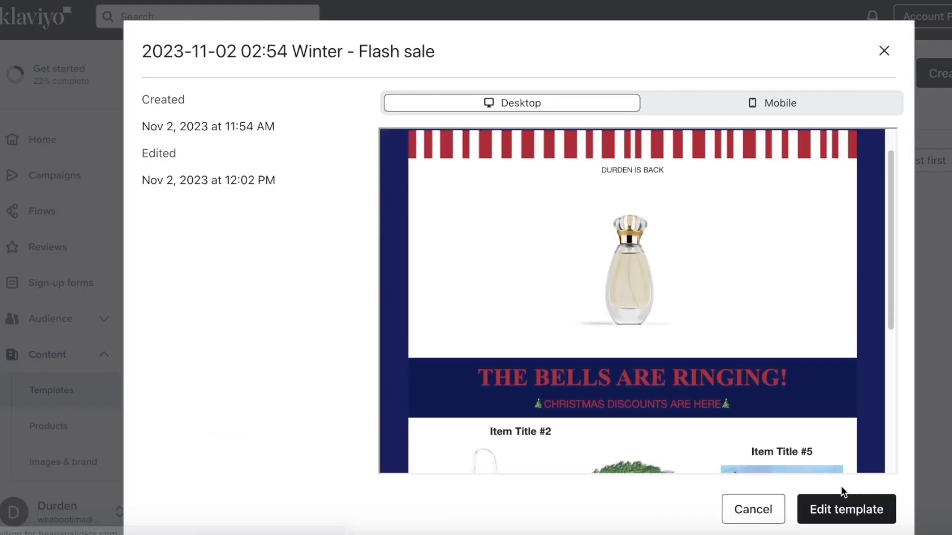
left_click(841, 513)
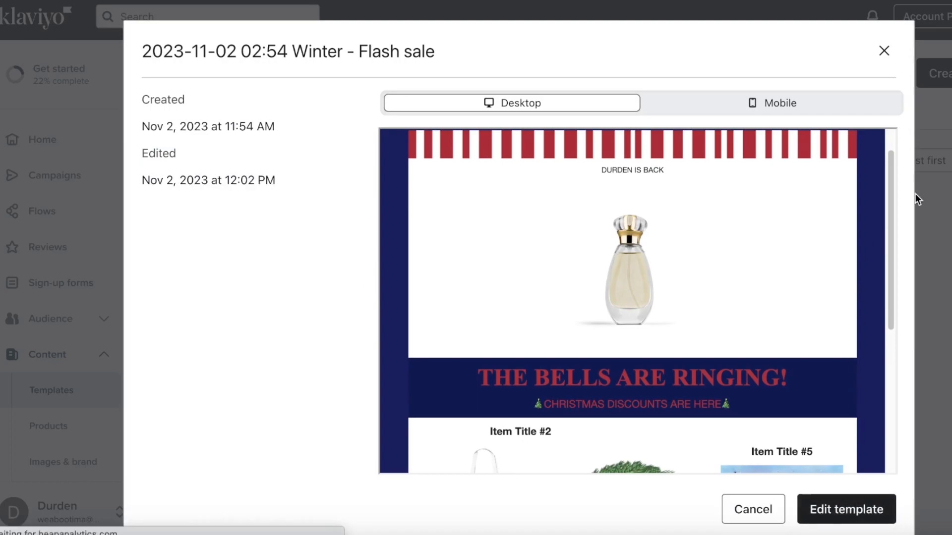
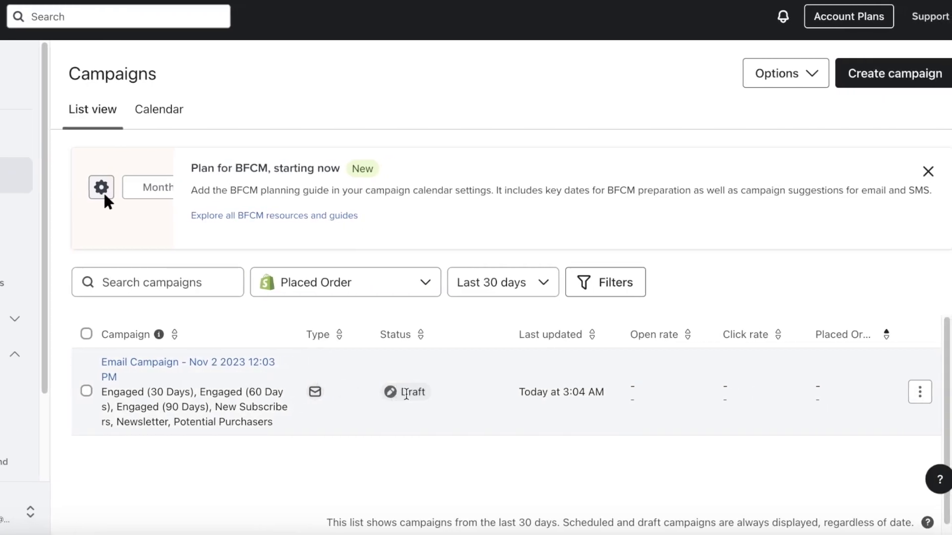
- Open the draft campaign and advance to its content, keeping the sender address for replies
left_click(238, 363)
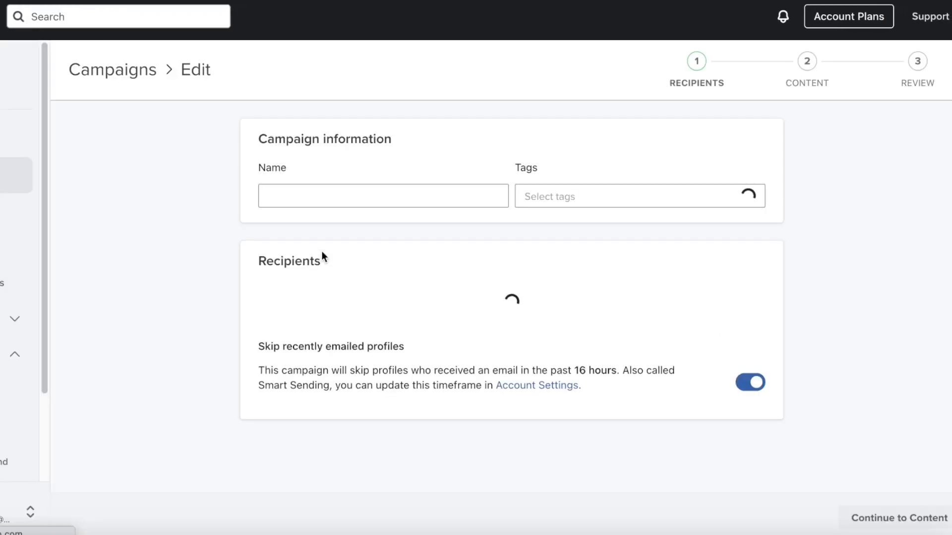
scroll(775, 287, "down", 7)
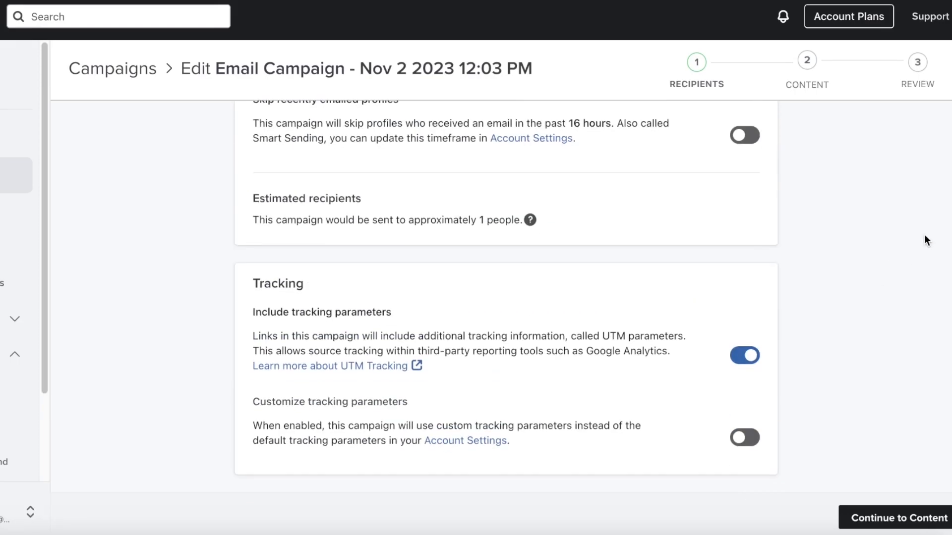
left_click(897, 517)
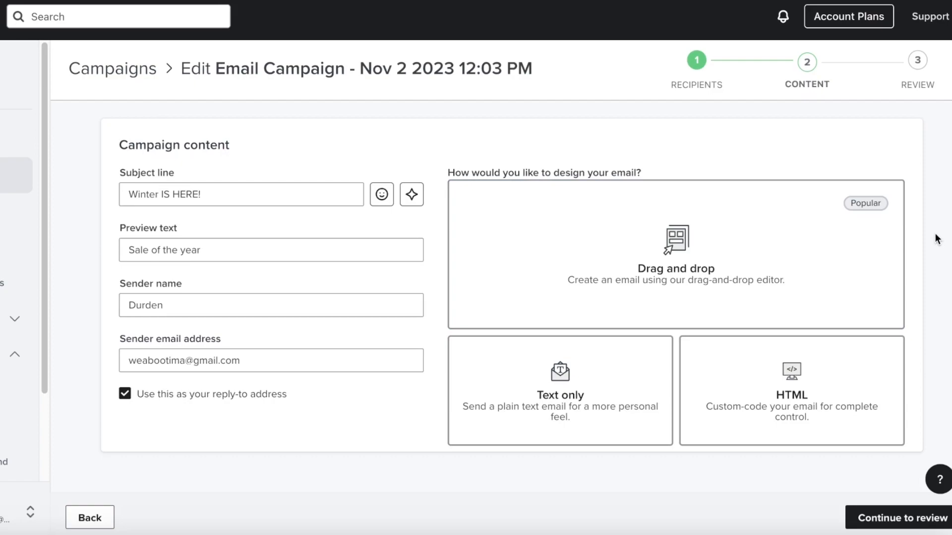
left_click(212, 399)
left_click(251, 401)
left_click(863, 518)
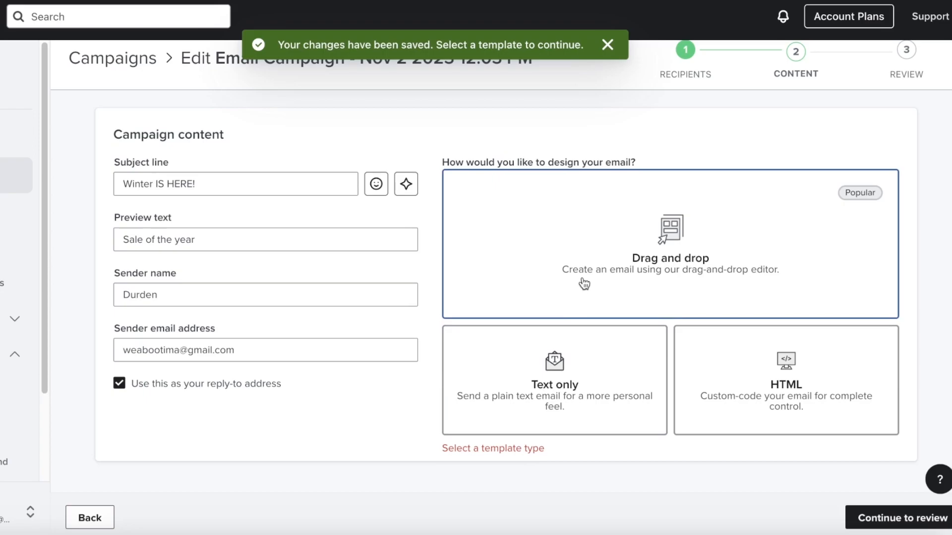
- Choose Drag and drop and apply the saved Winter - Flash sale template
left_click(668, 233)
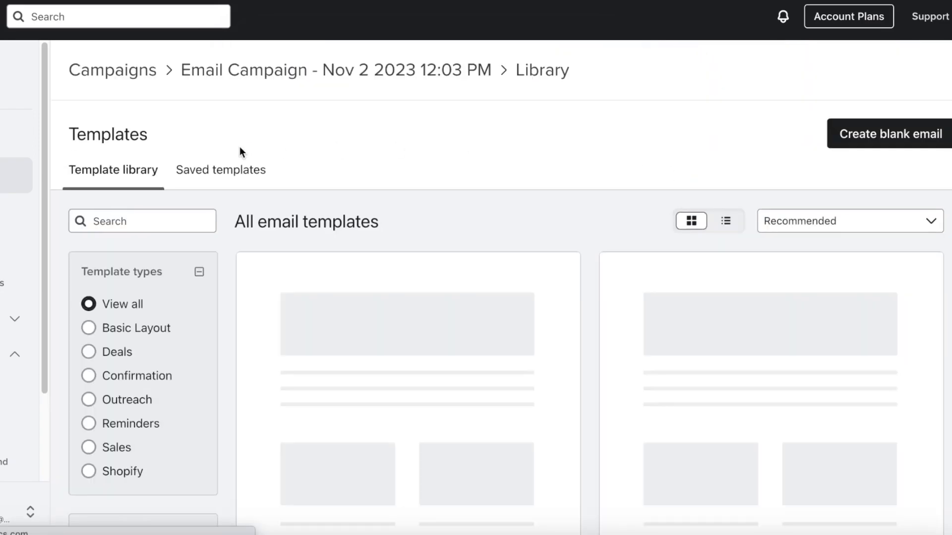
left_click(246, 183)
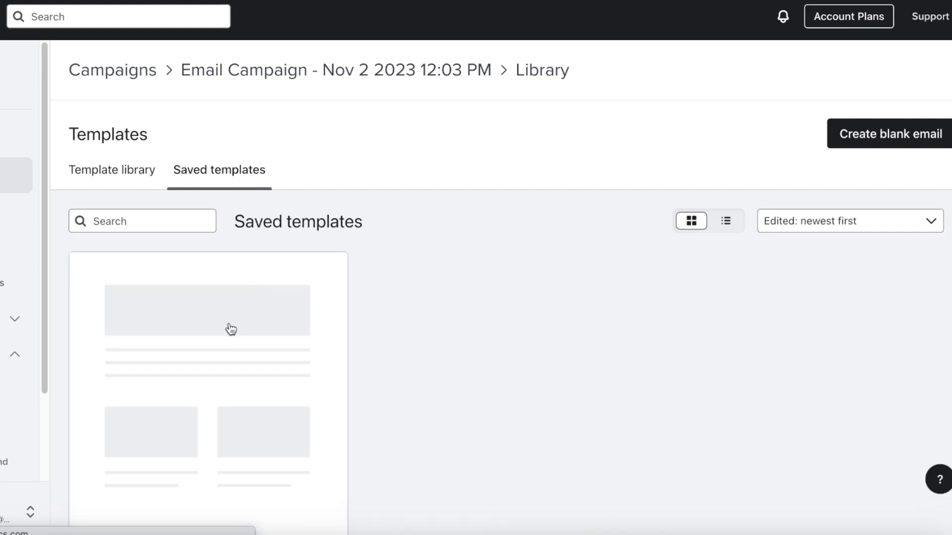
left_click(260, 287)
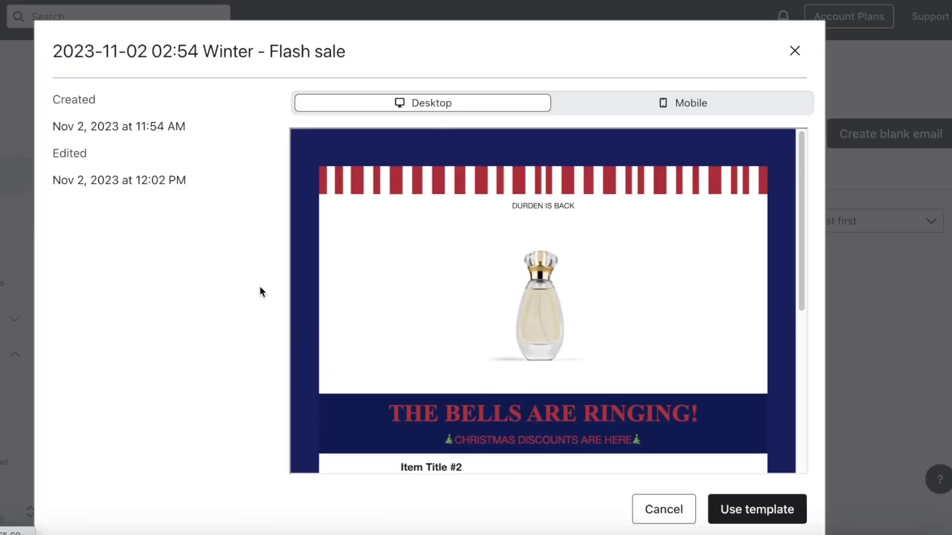
left_click(751, 515)
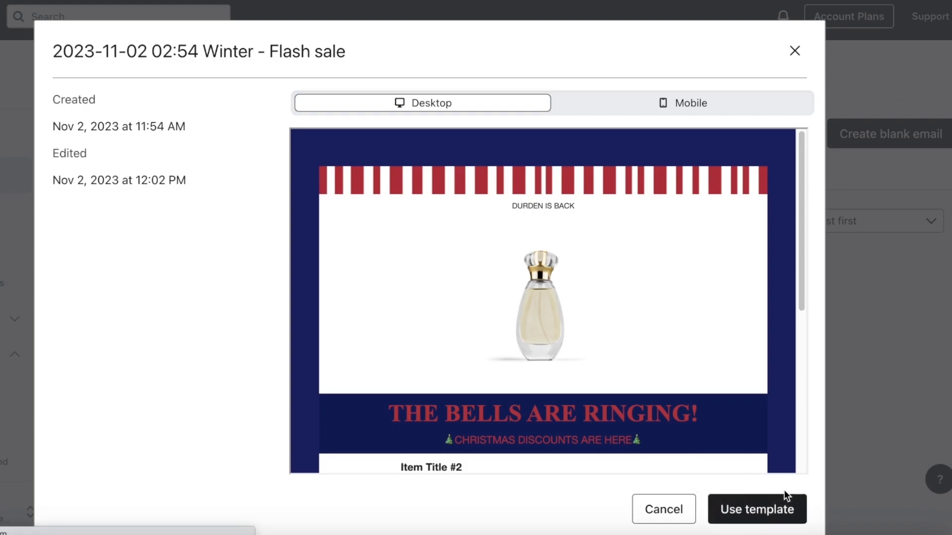
left_click(740, 500)
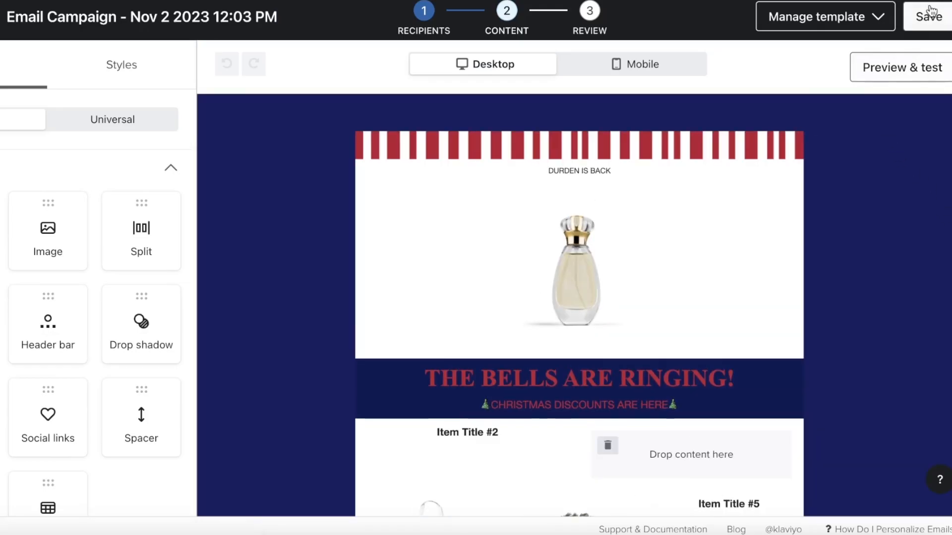
- Save the Winter - Flash sale email and continue to the campaign review
left_click(931, 8)
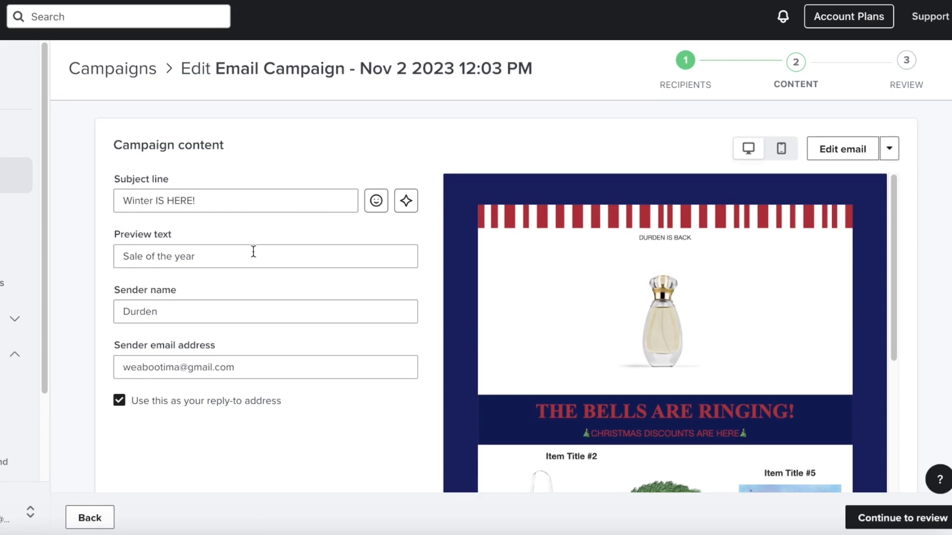
scroll(278, 263, "down", 1)
scroll(767, 373, "down", 3)
scroll(767, 375, "down", 2)
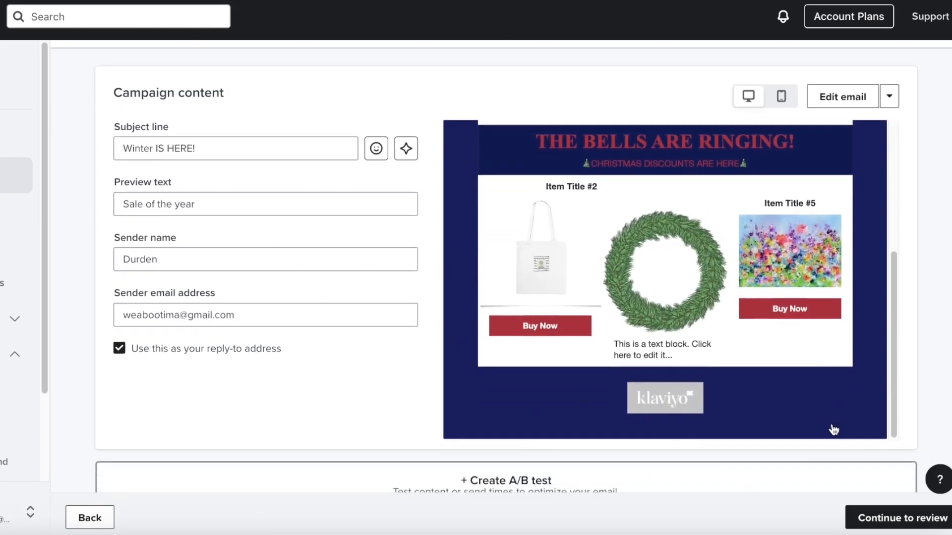
left_click(910, 518)
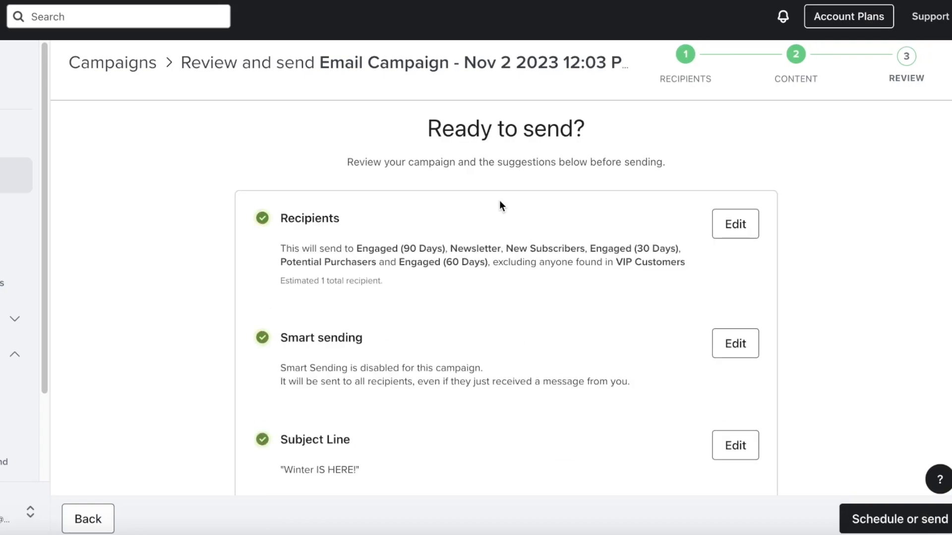
- Set the send time to Send now and send the campaign immediately
left_click(878, 525)
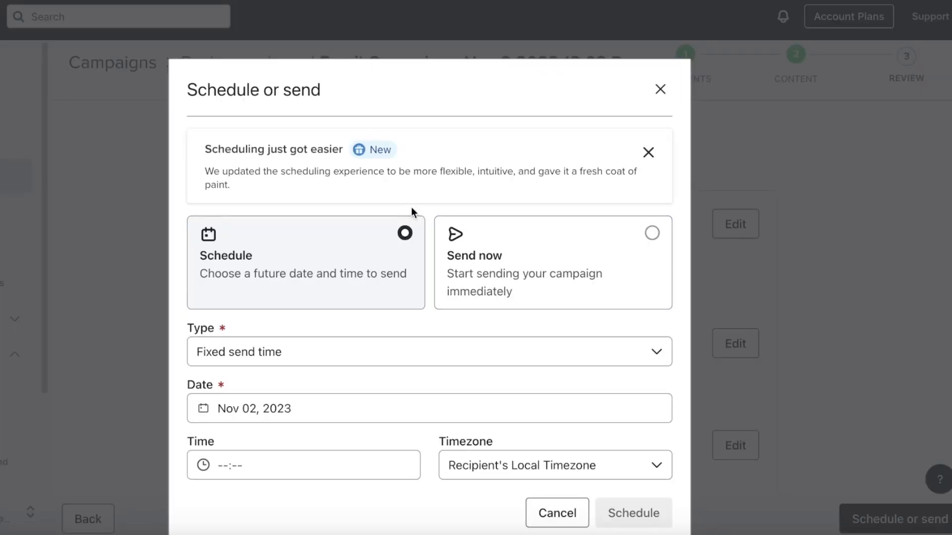
left_click(320, 332)
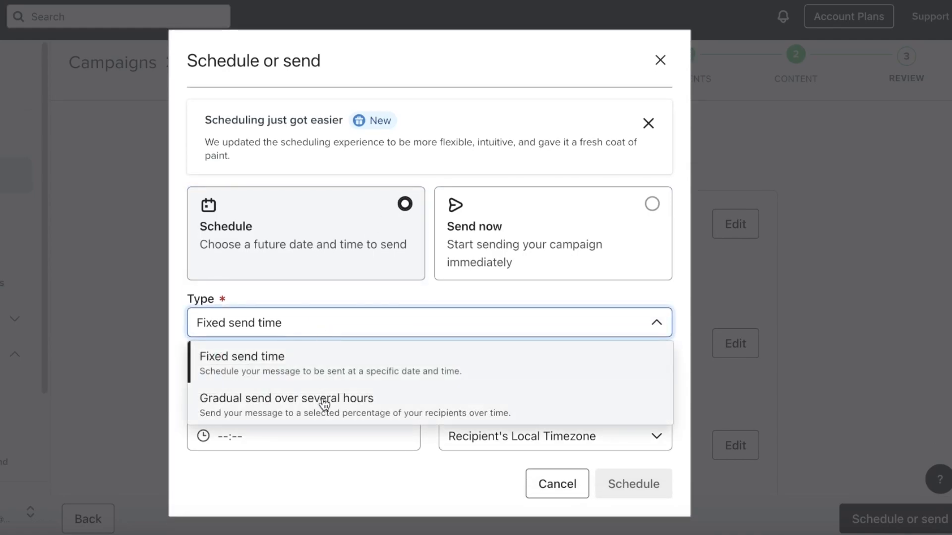
left_click(503, 247)
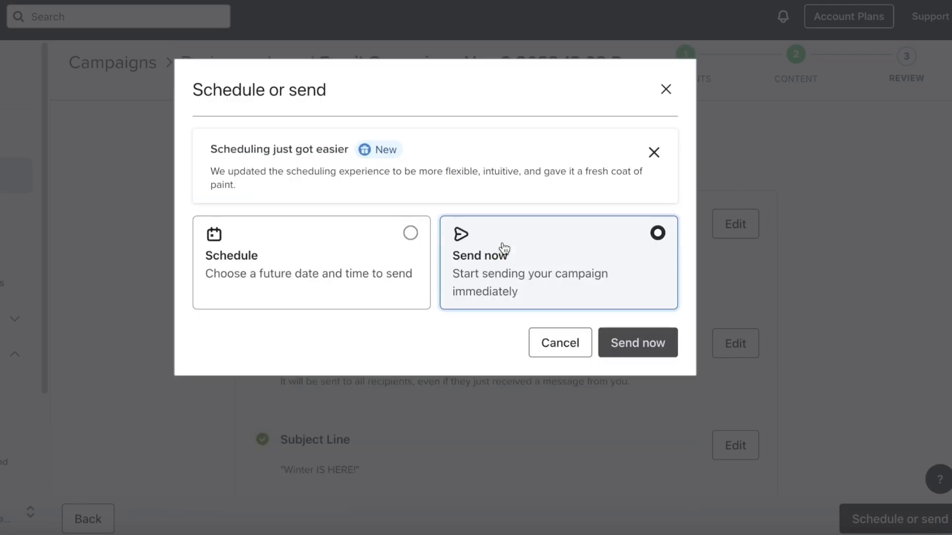
left_click(360, 262)
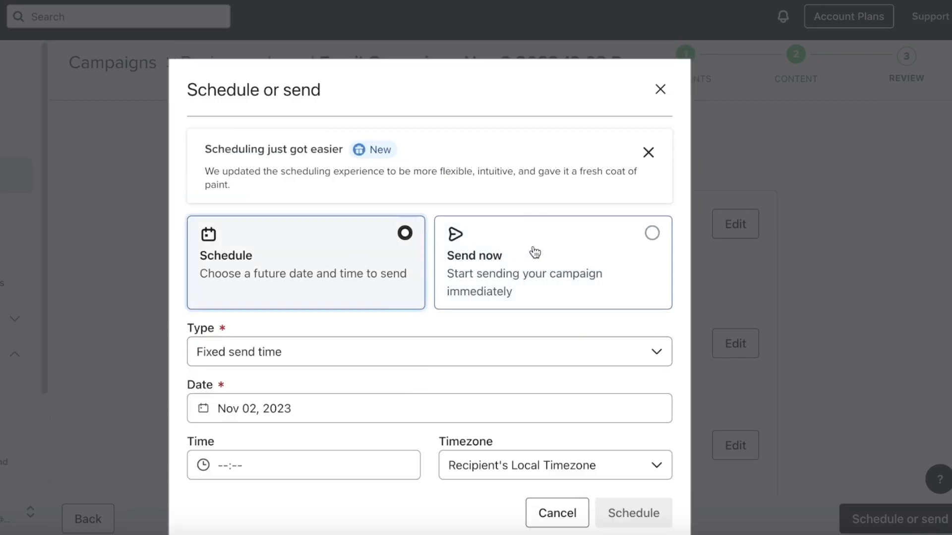
left_click(516, 285)
left_click(647, 351)
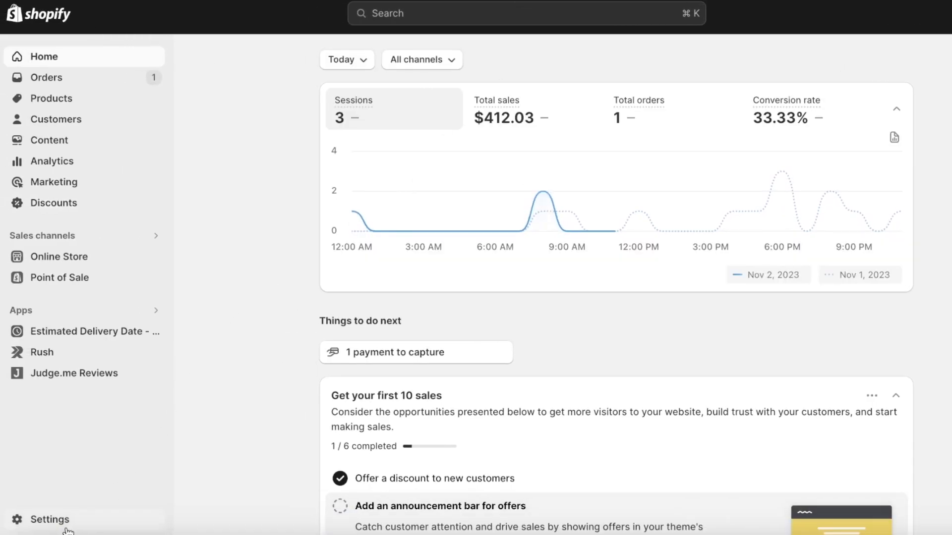
- From Shopify Settings > Apps and sales channels, launch the Klaviyo: Email Marketing & SMS app
left_click(66, 519)
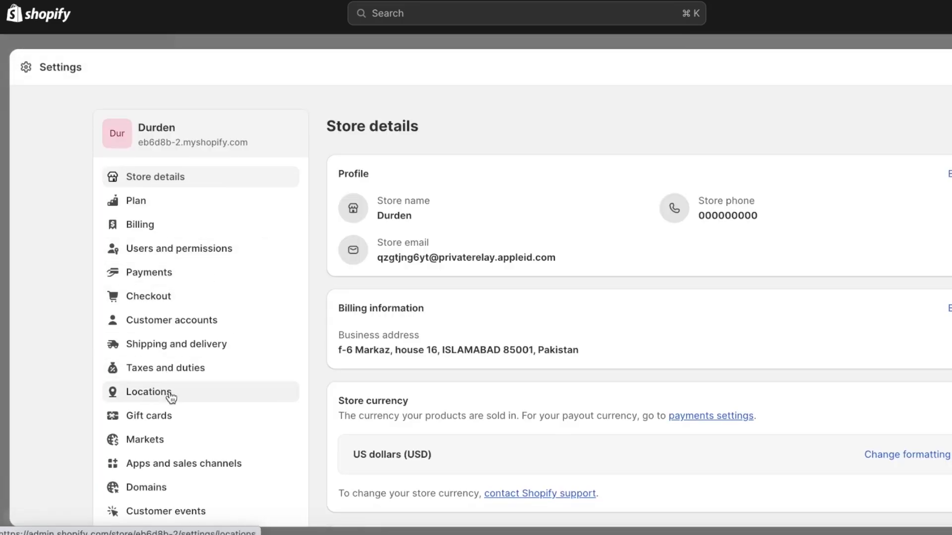
left_click(206, 472)
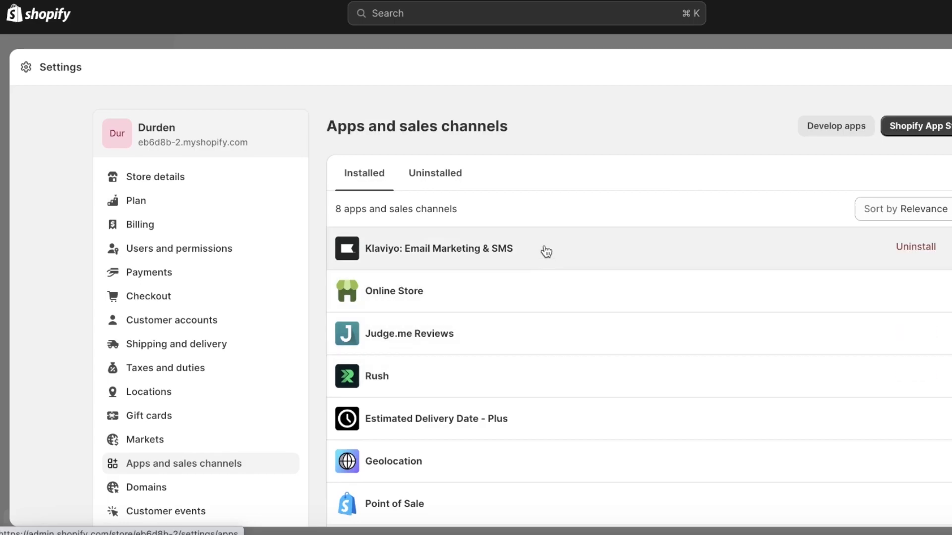
left_click(516, 236)
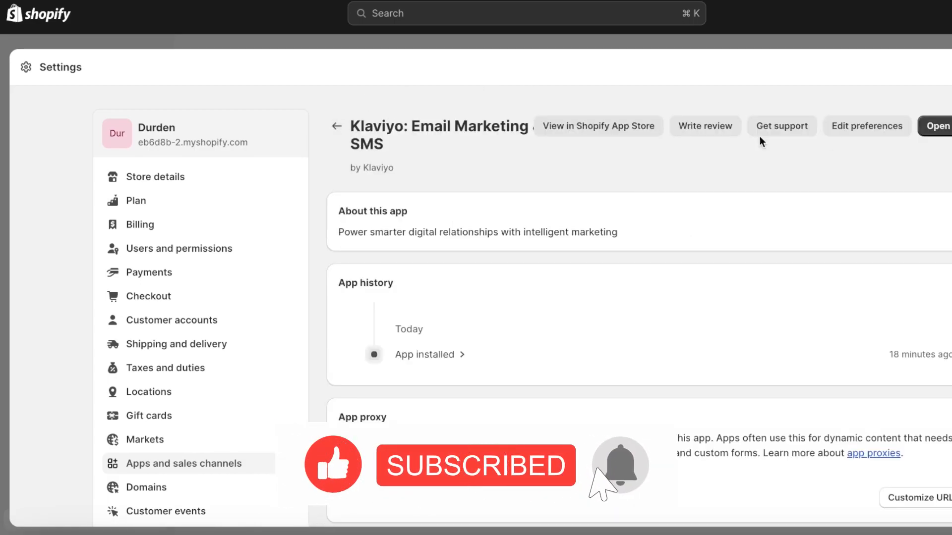
left_click(936, 127)
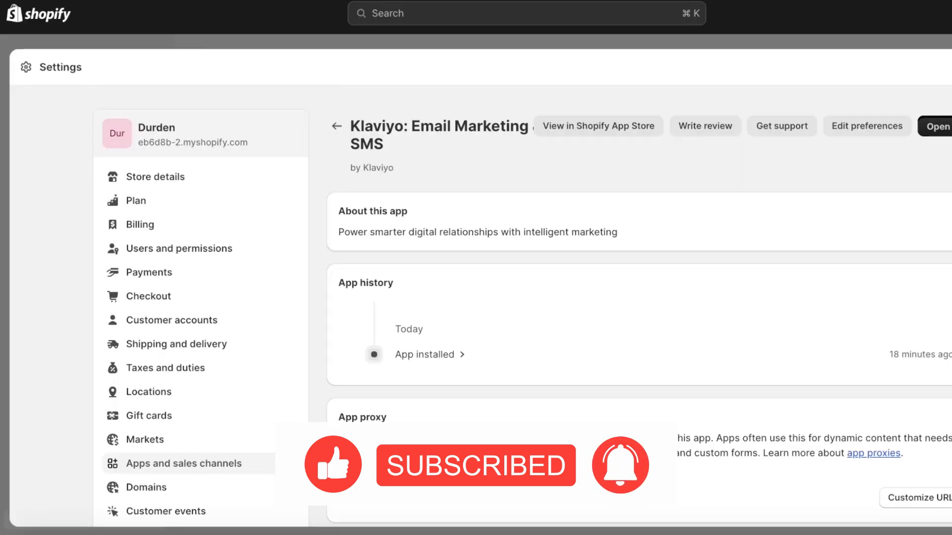
scroll(473, 250, "down", 8)
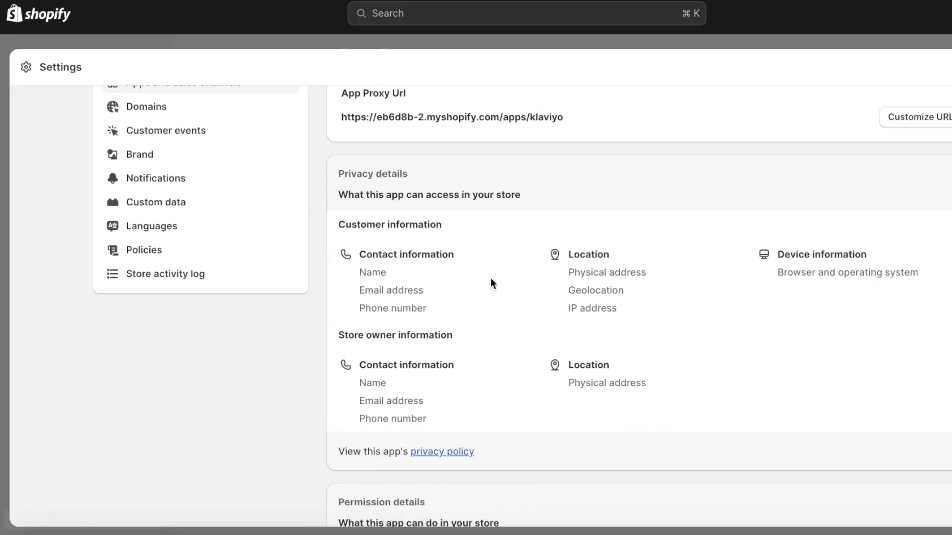
scroll(427, 287, "up", 4)
scroll(444, 240, "down", 15)
scroll(490, 246, "up", 8)
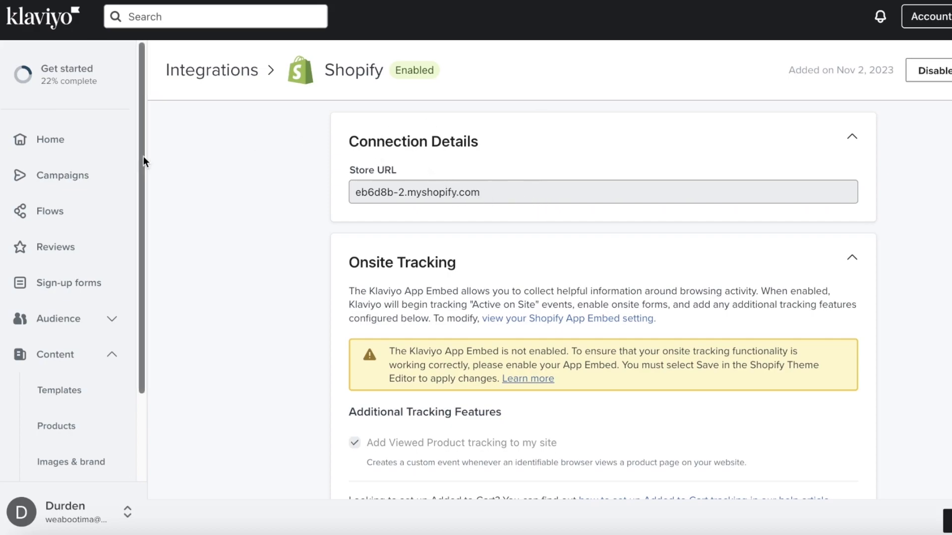
- Go to Sign-up forms, start Create form, then cancel back to the Sign-up forms page
left_click(36, 354)
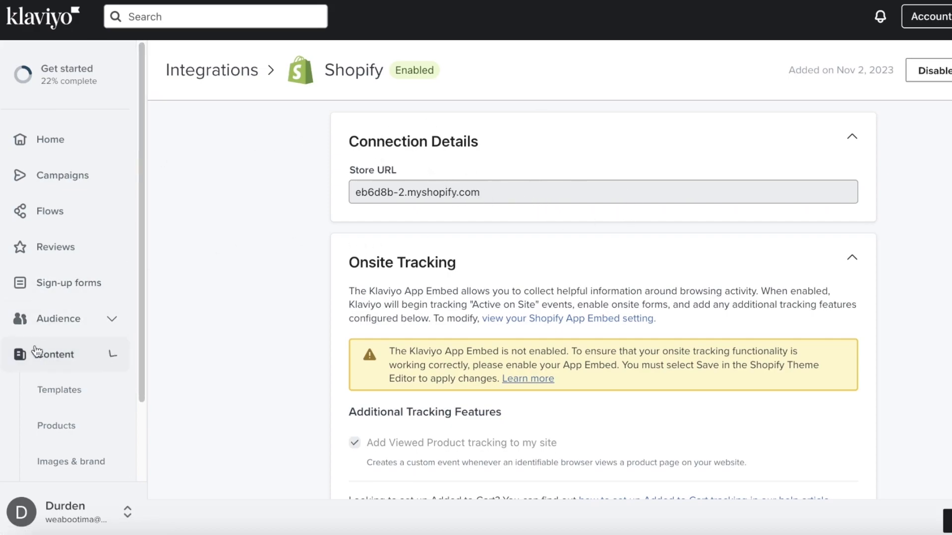
left_click(71, 278)
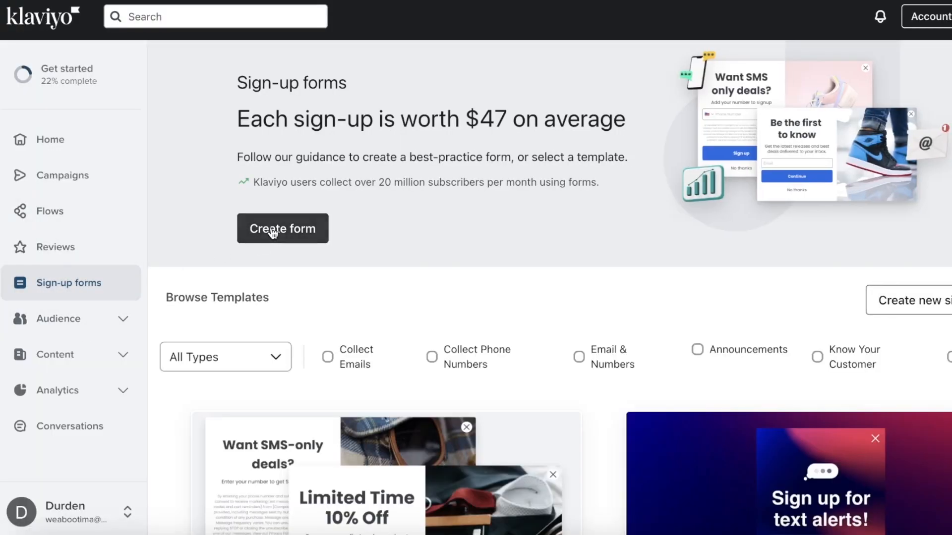
left_click(271, 233)
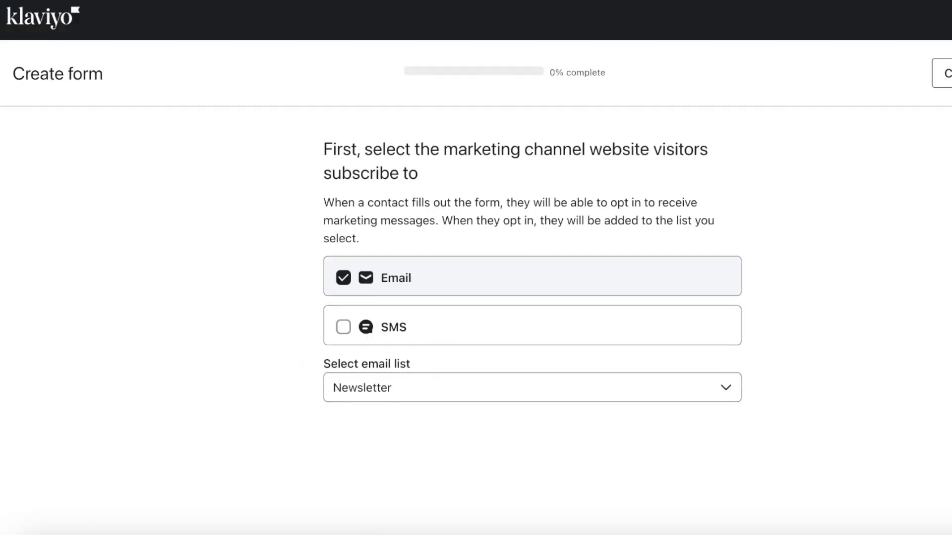
left_click(945, 76)
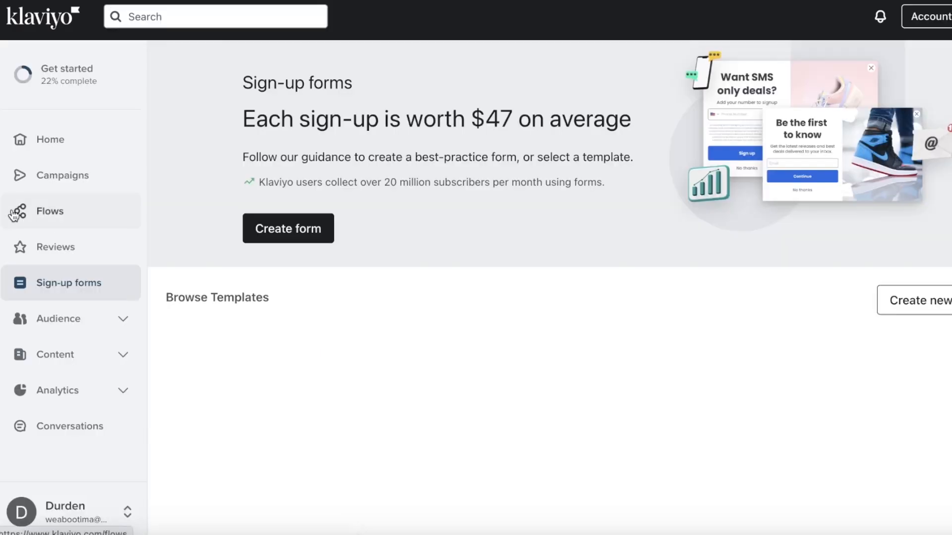
- Start the Welcome Series flow from Flows, keeping Newsletter as the triggering list
left_click(15, 214)
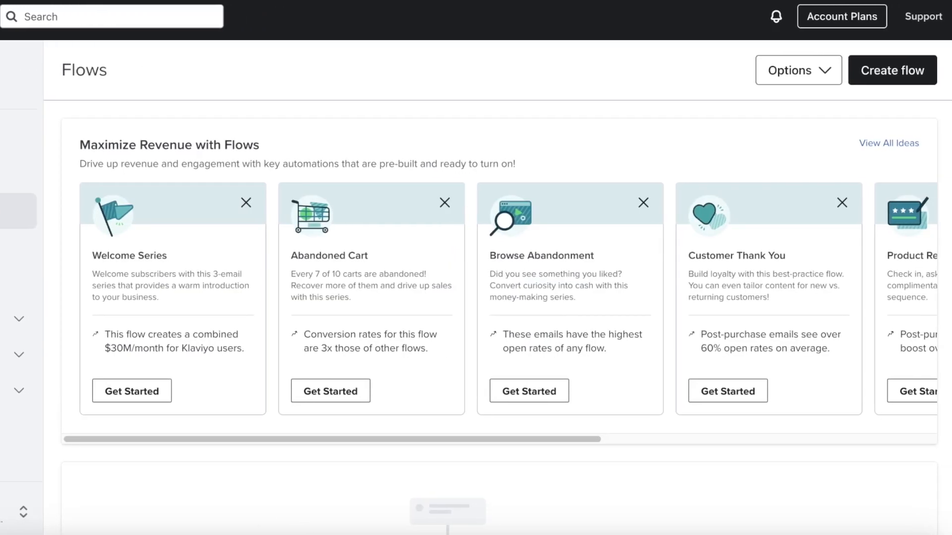
scroll(313, 159, "down", 2)
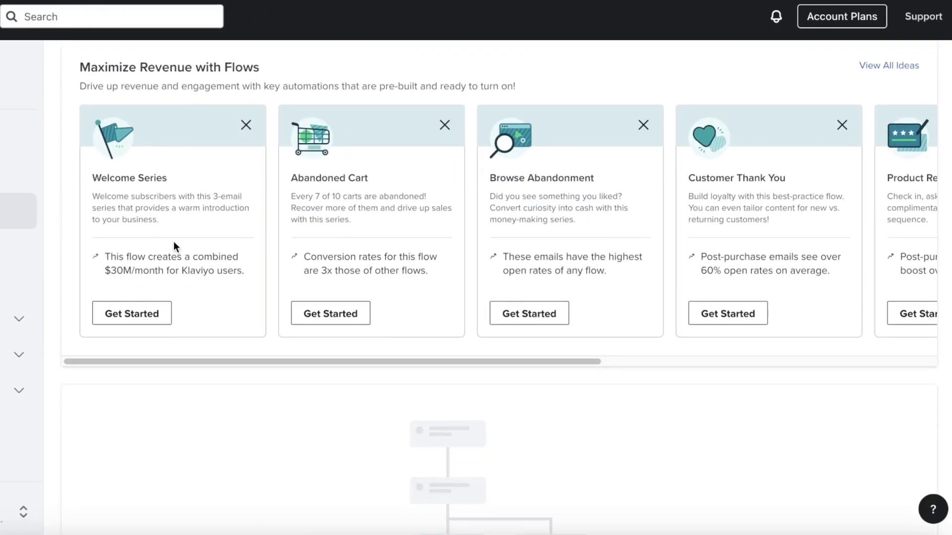
left_click(131, 315)
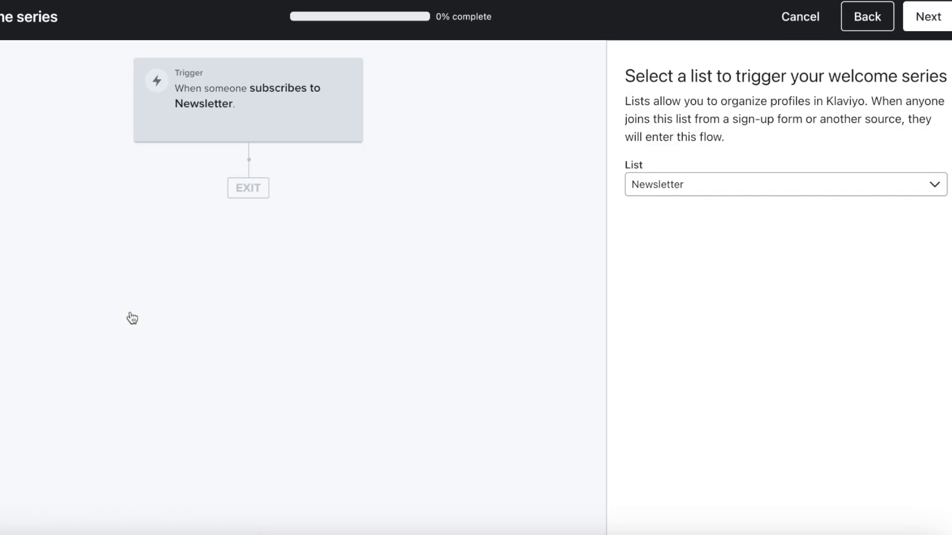
left_click(646, 184)
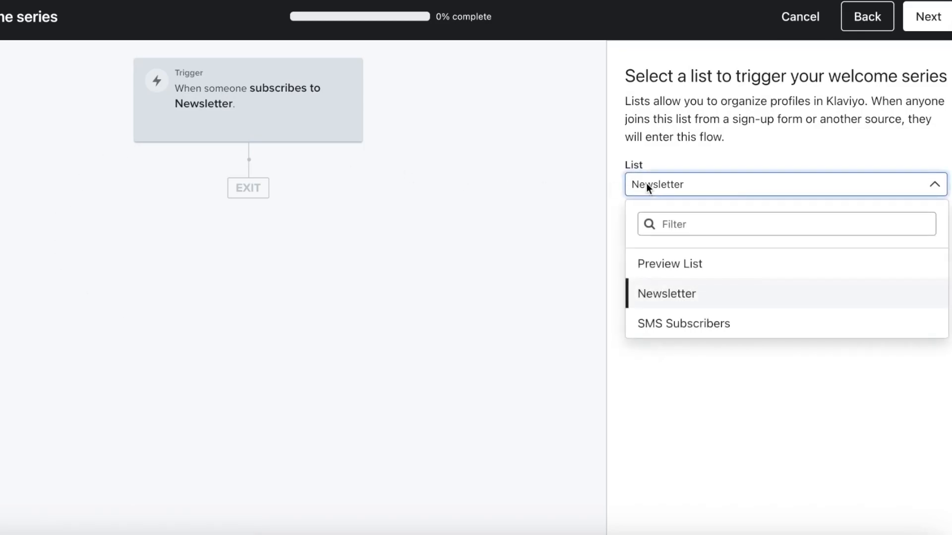
left_click(670, 290)
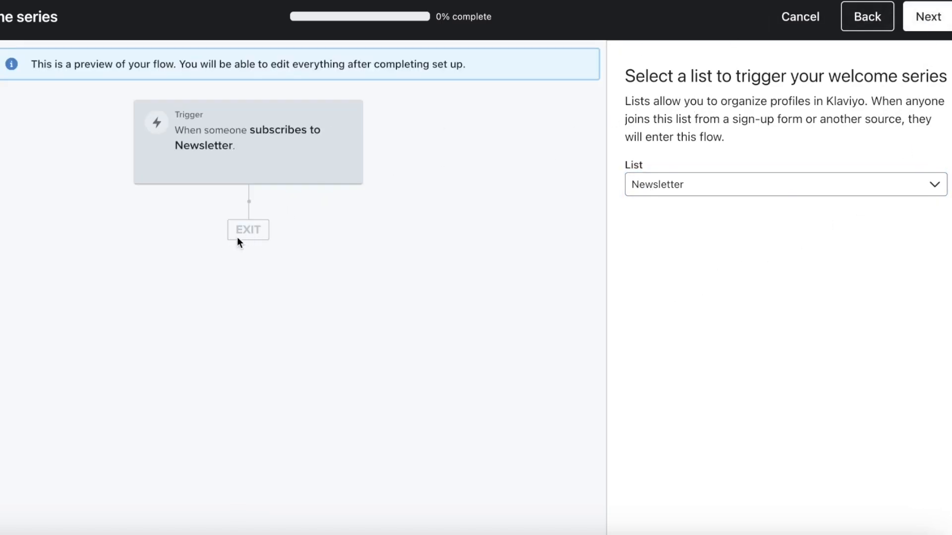
- Choose Not offering coupon, generate the flow, and open its Newsletter trigger list
left_click(931, 23)
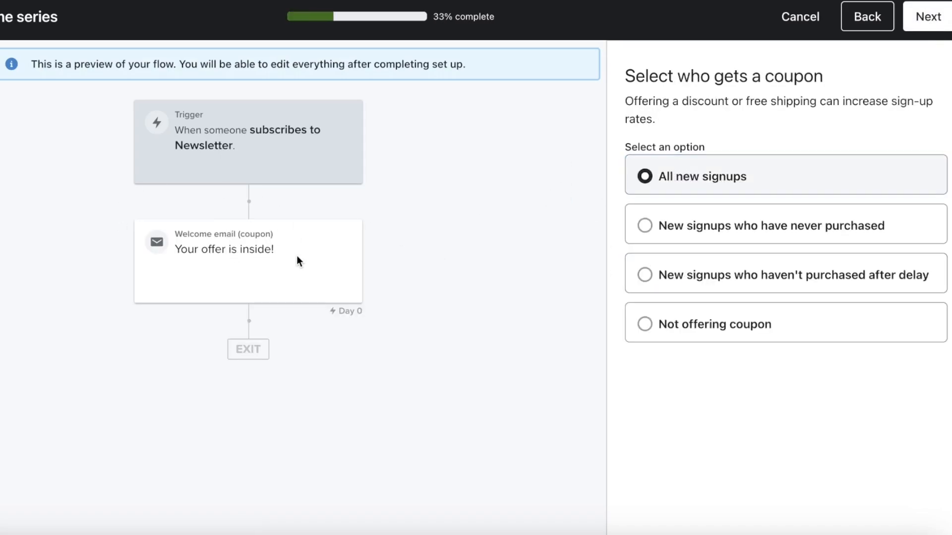
left_click(658, 237)
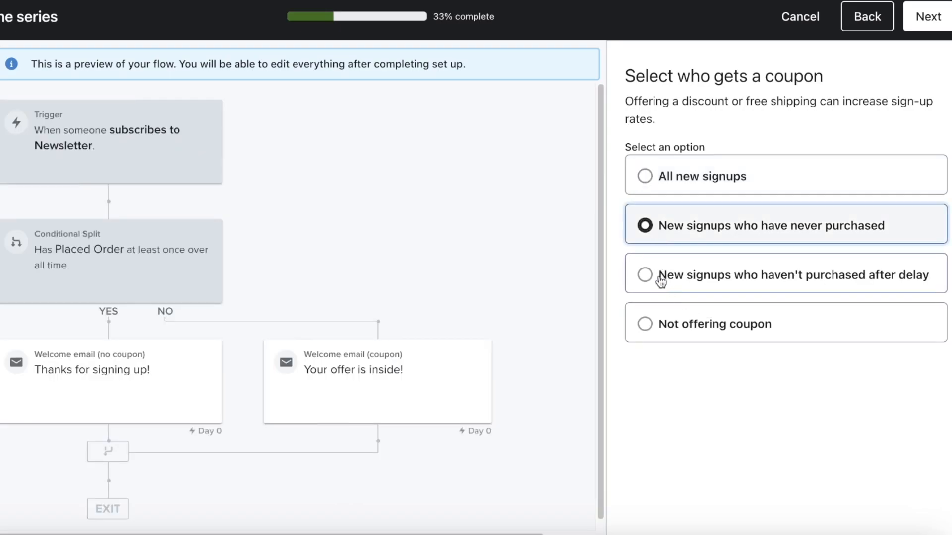
left_click(645, 176)
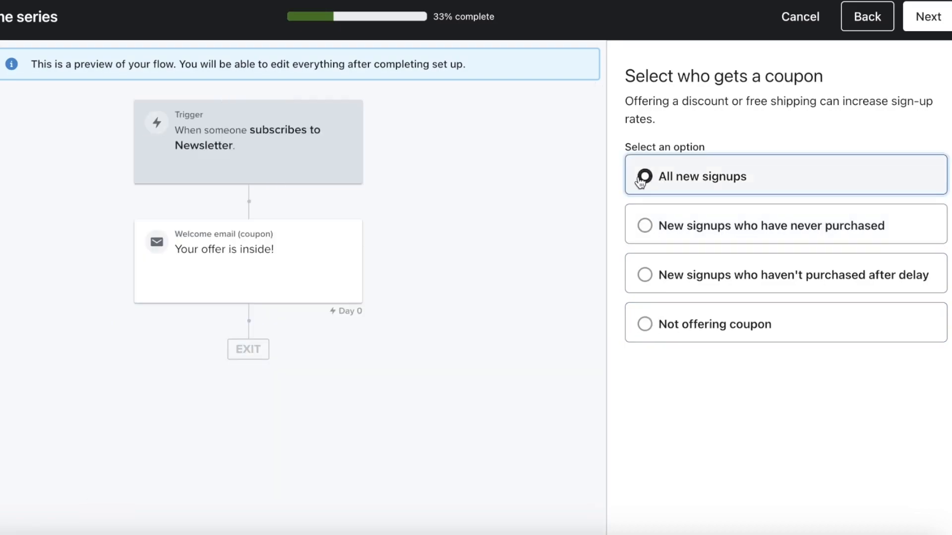
left_click(645, 331)
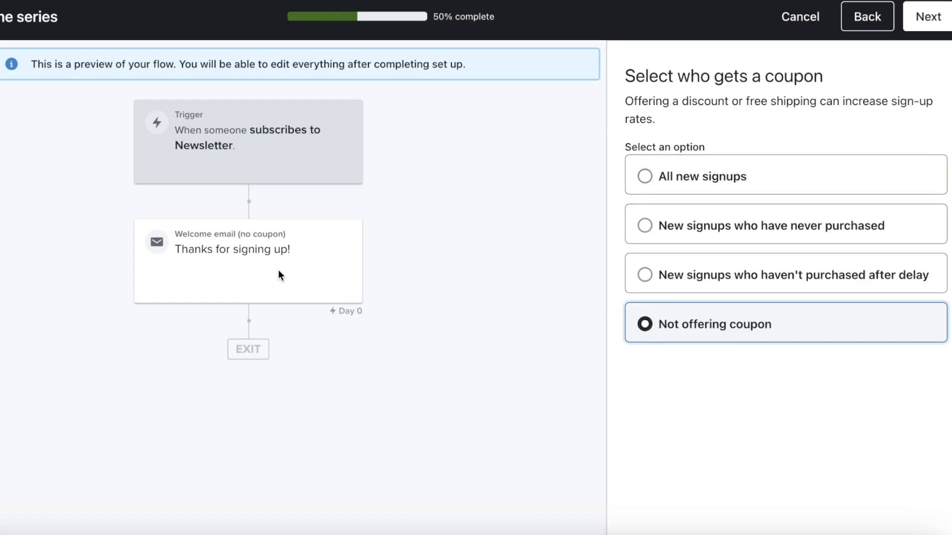
left_click(926, 18)
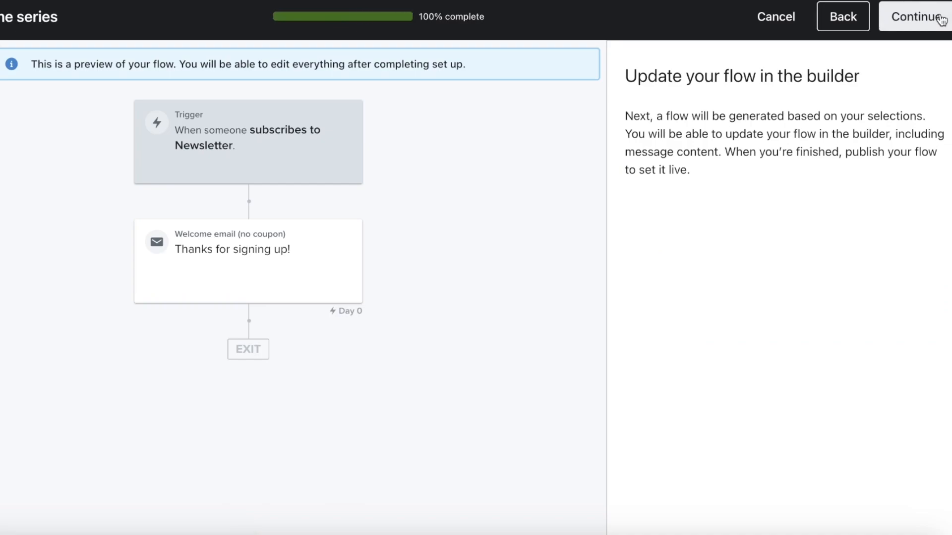
left_click(937, 20)
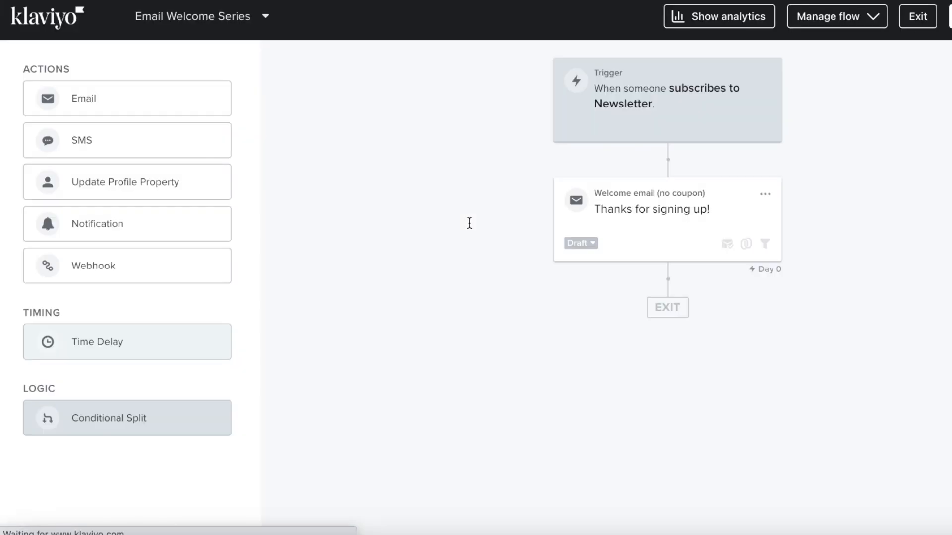
left_click(674, 96)
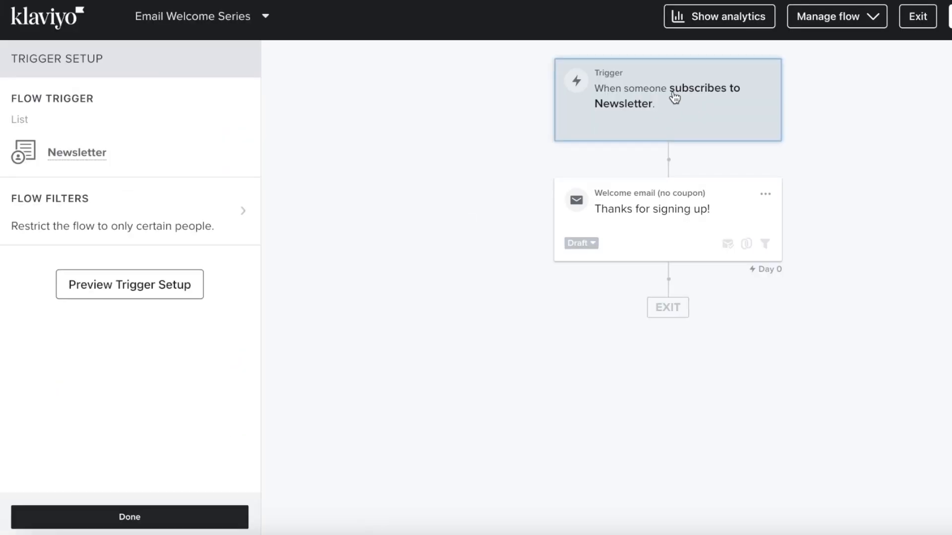
left_click(68, 153)
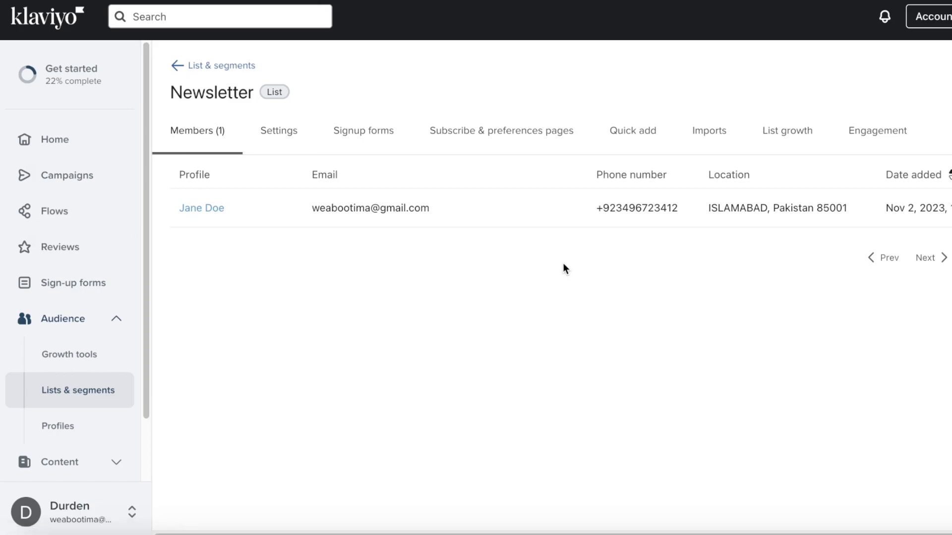
- On the Newsletter list's Signup forms, filter to Collect Emails and pick First order discount
left_click(359, 138)
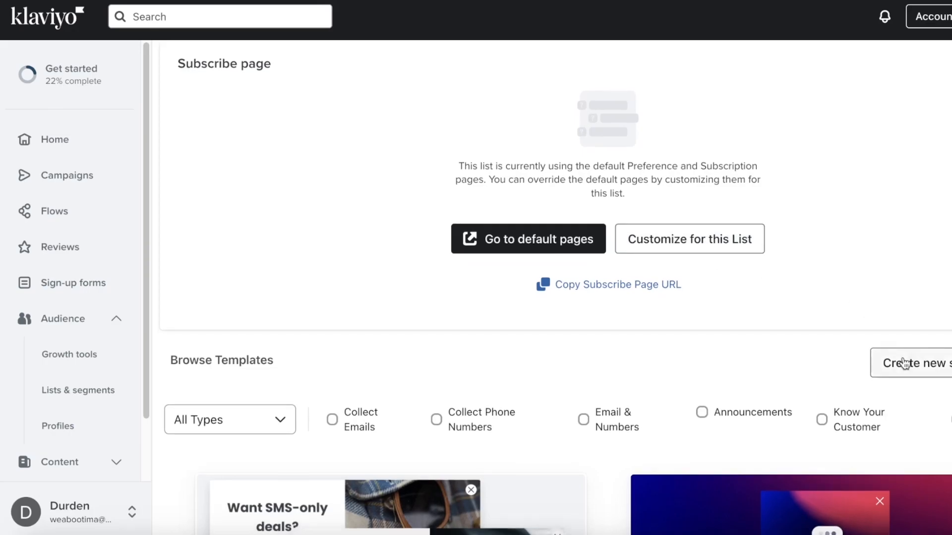
scroll(517, 284, "down", 7)
scroll(516, 283, "up", 4)
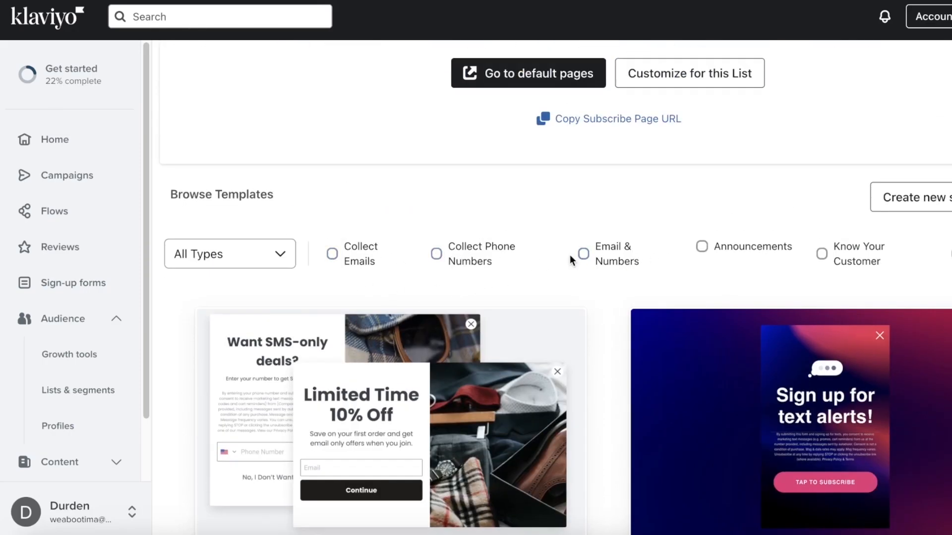
left_click(362, 256)
scroll(362, 256, "down", 1)
scroll(364, 258, "down", 3)
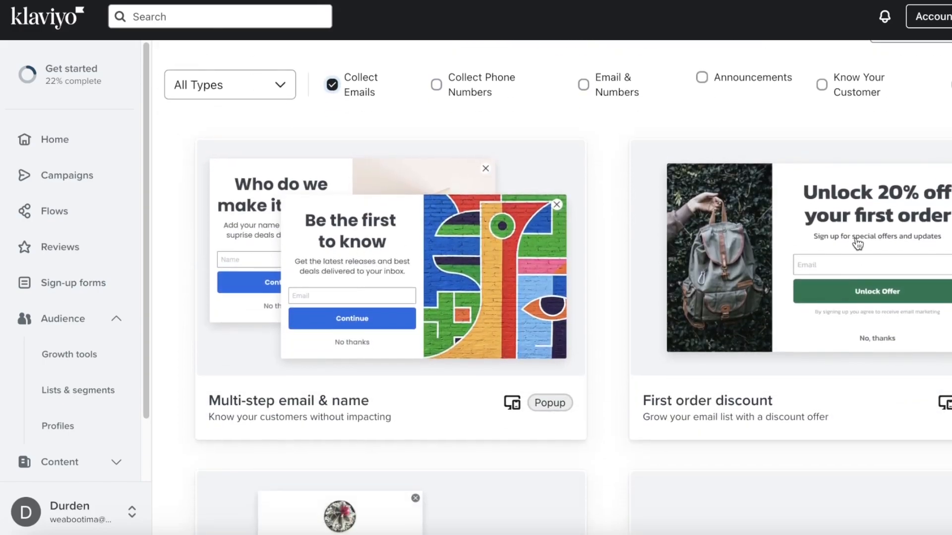
scroll(831, 249, "down", 6)
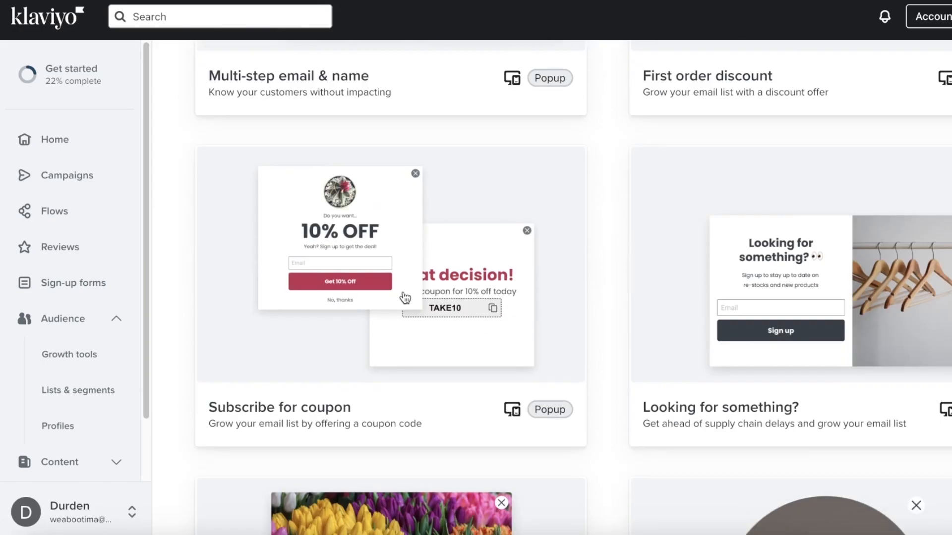
scroll(407, 297, "up", 9)
left_click(762, 268)
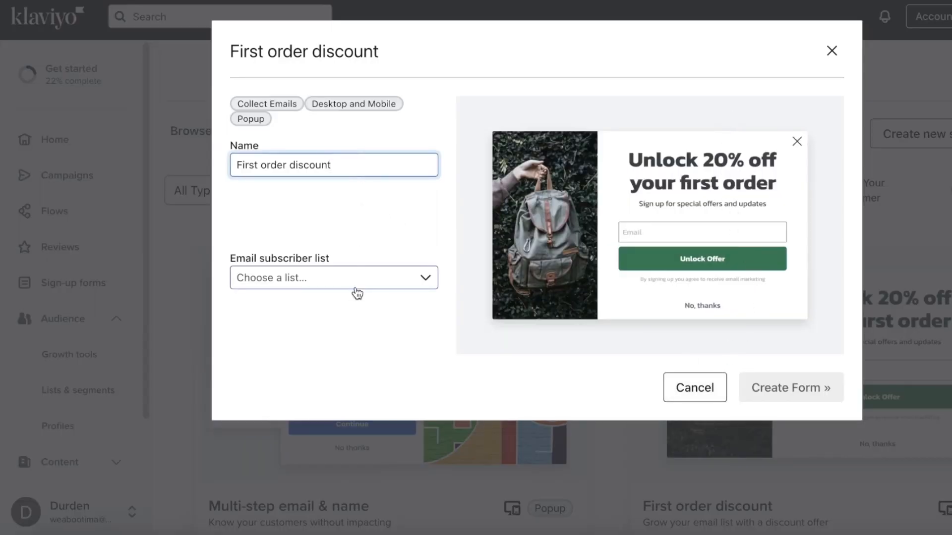
- Set Newsletter as the email subscriber list and create the First order discount form
left_click(351, 278)
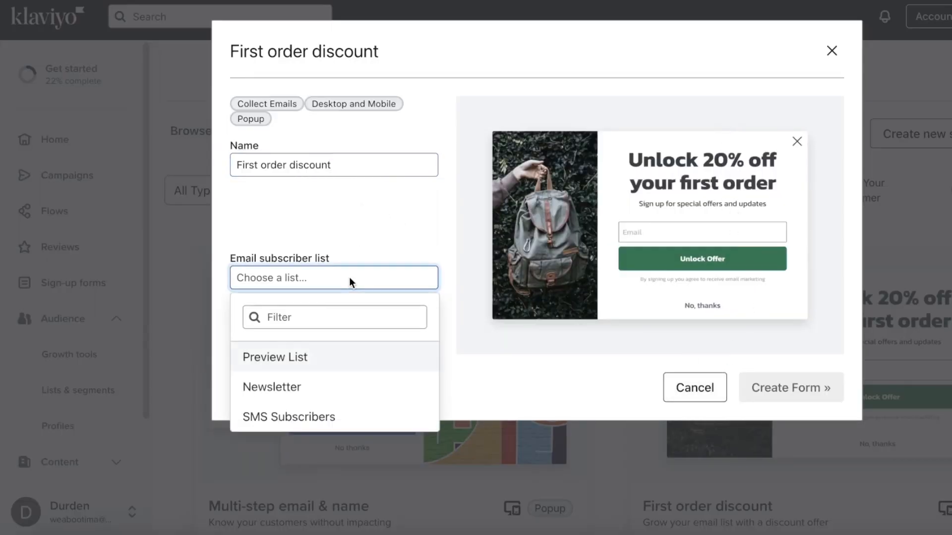
left_click(290, 389)
left_click(380, 273)
left_click(370, 193)
left_click(377, 150)
left_click(786, 380)
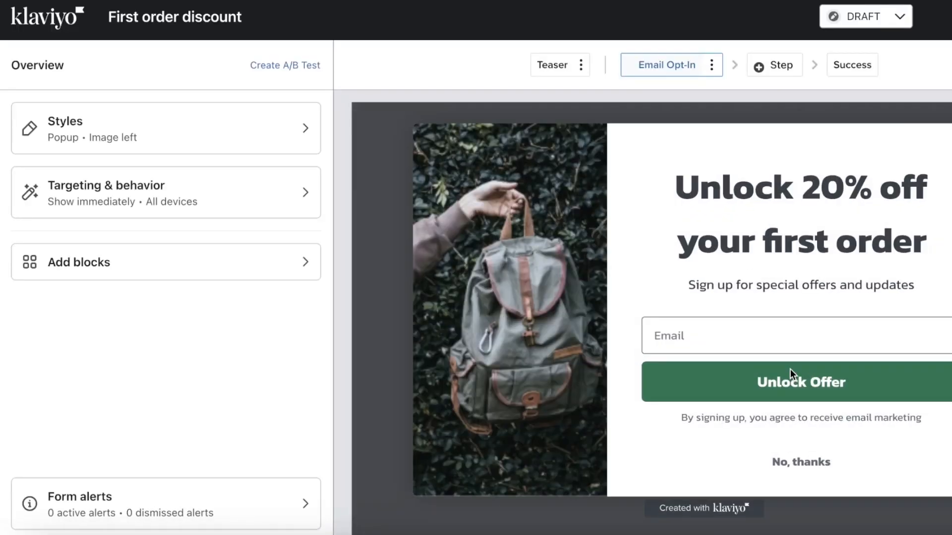
- Replace the 'Unlock 20%' headline with 'SIGN UP TODAY TO GET THE BEST STYLES'
left_click(782, 191)
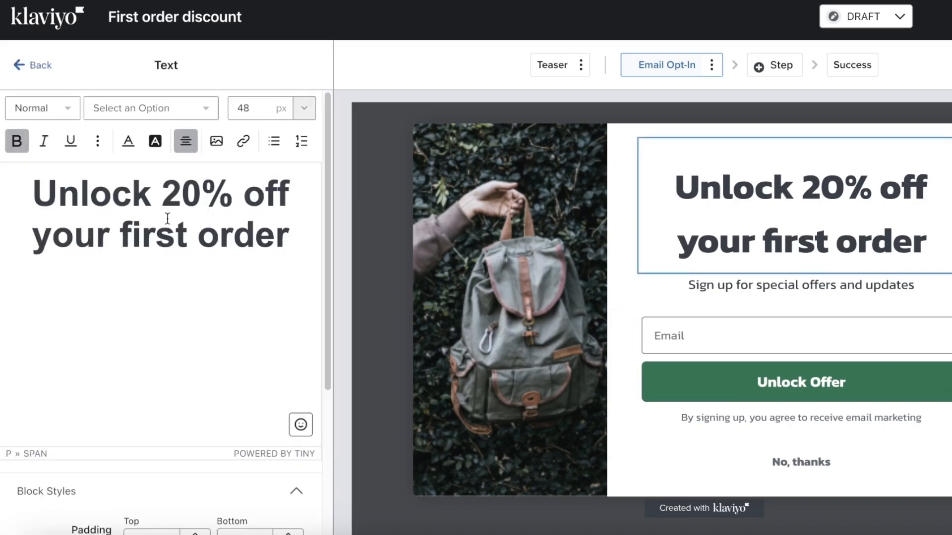
left_click_drag(247, 201, 2, 181)
key("BackSpace")
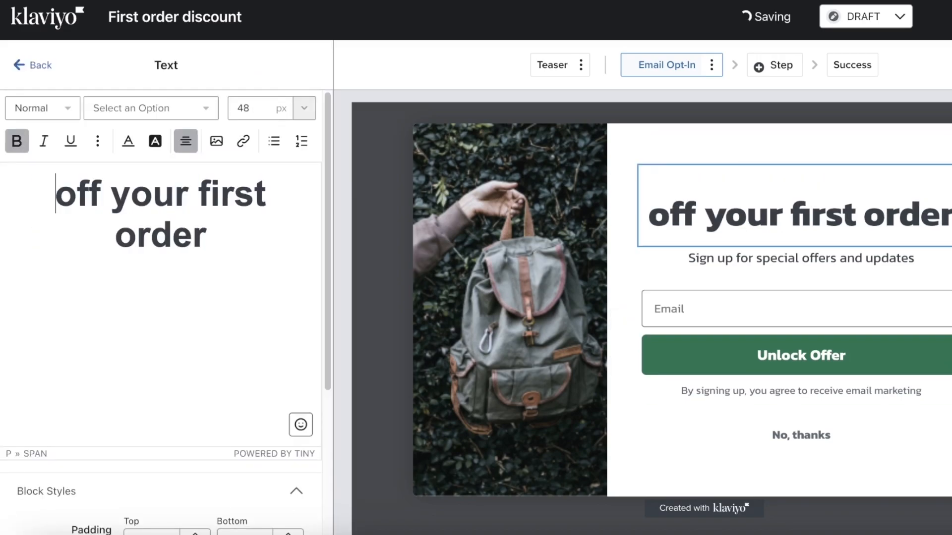
left_click_drag(253, 245, 2, 137)
type("SIGN UP TODAY TO GET THE BEST STYLES")
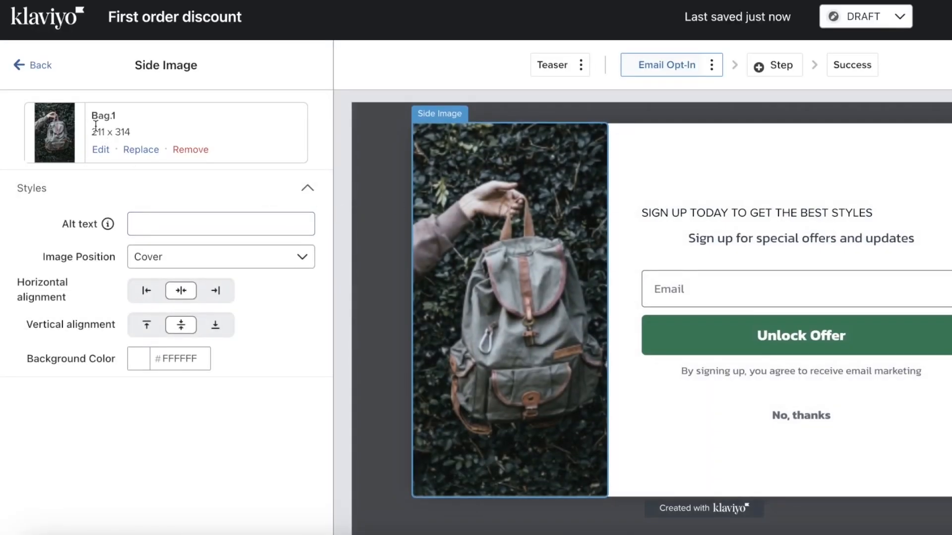
- Replace the backpack side image with the uploaded pexels-adrienne portrait photo
left_click(133, 150)
left_click(214, 167)
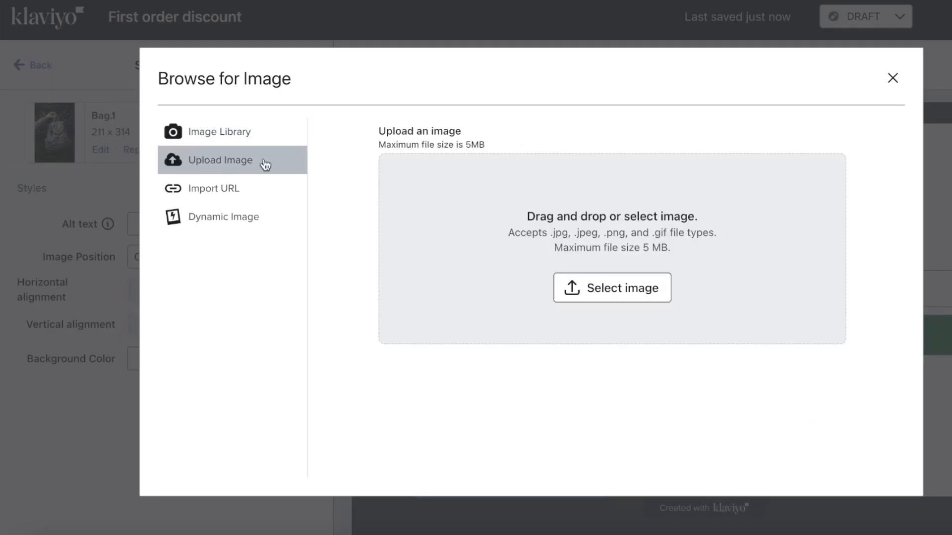
left_click(617, 298)
left_click(406, 190)
left_click(427, 175)
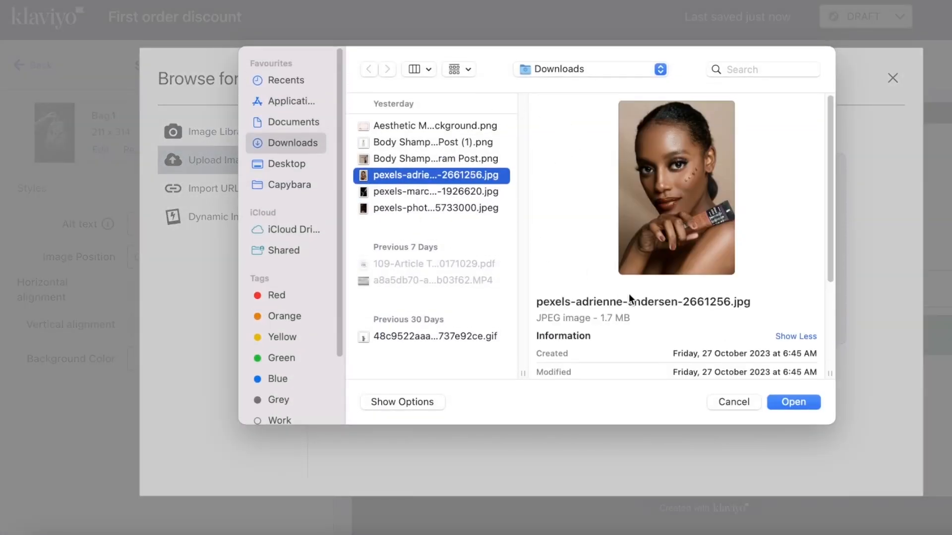
left_click(796, 397)
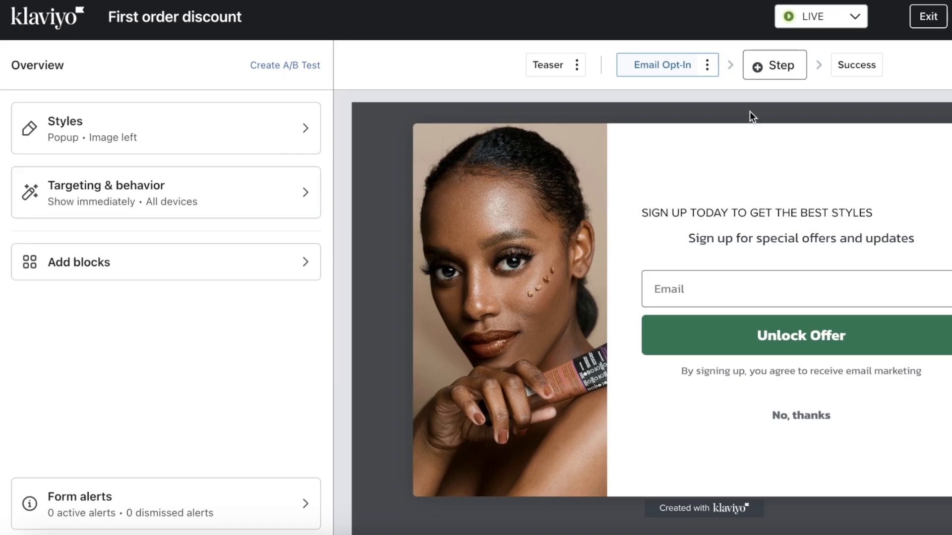
- Inspect the form's add-step option, email field, publish status and heading
left_click(749, 74)
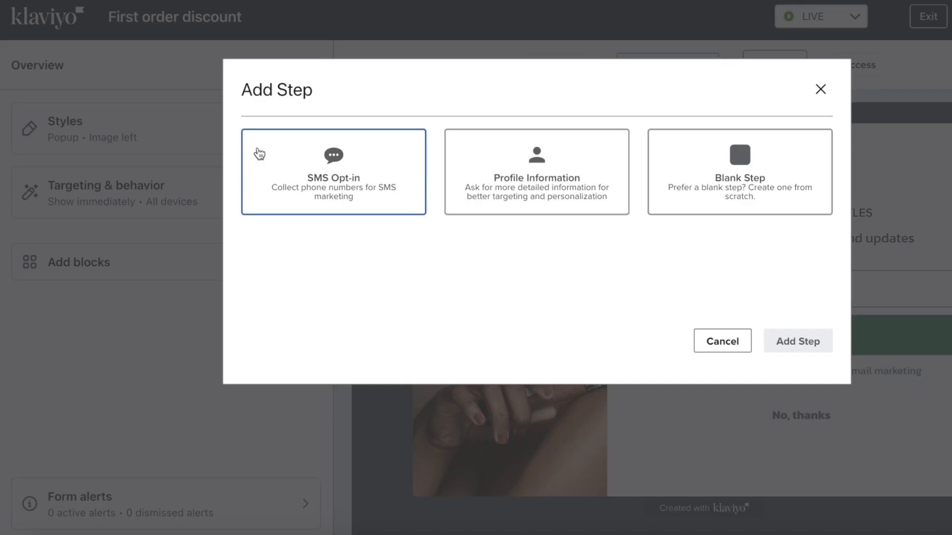
left_click(827, 90)
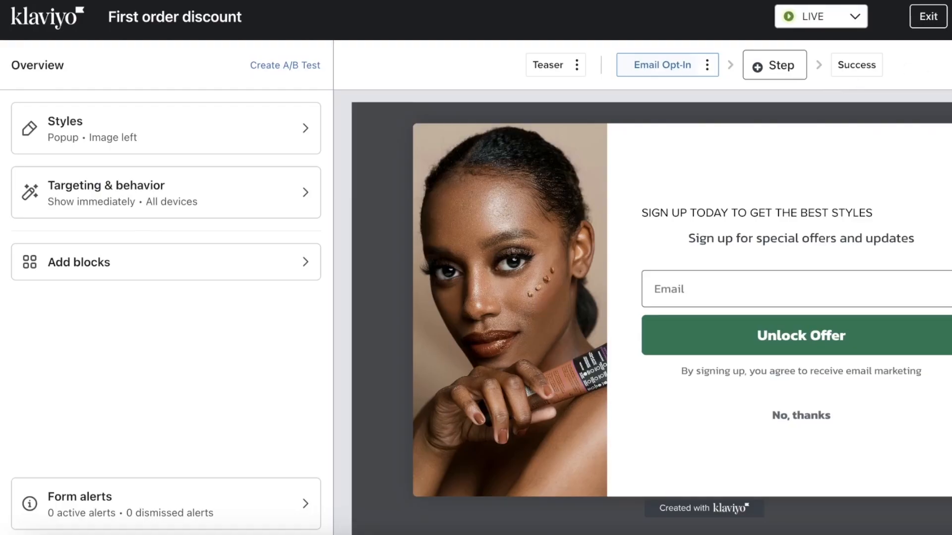
left_click(762, 310)
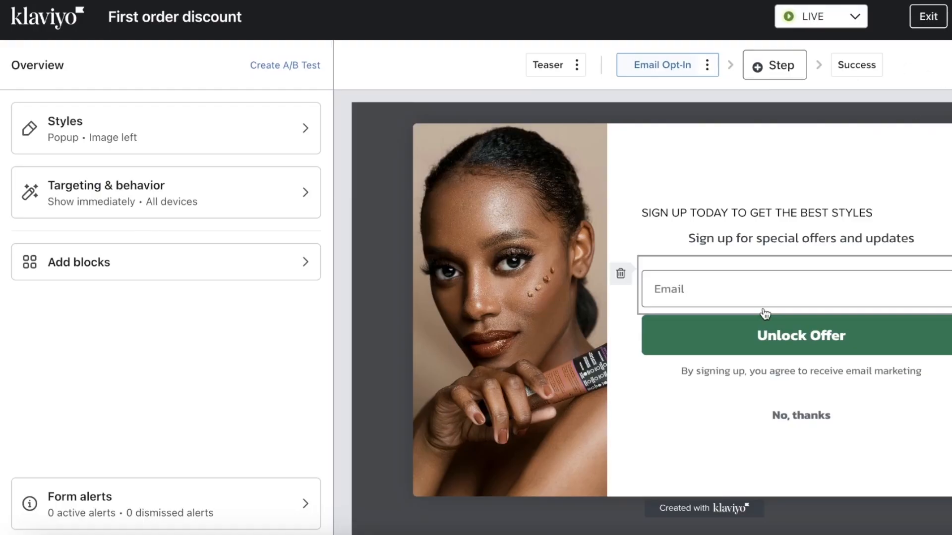
left_click(835, 24)
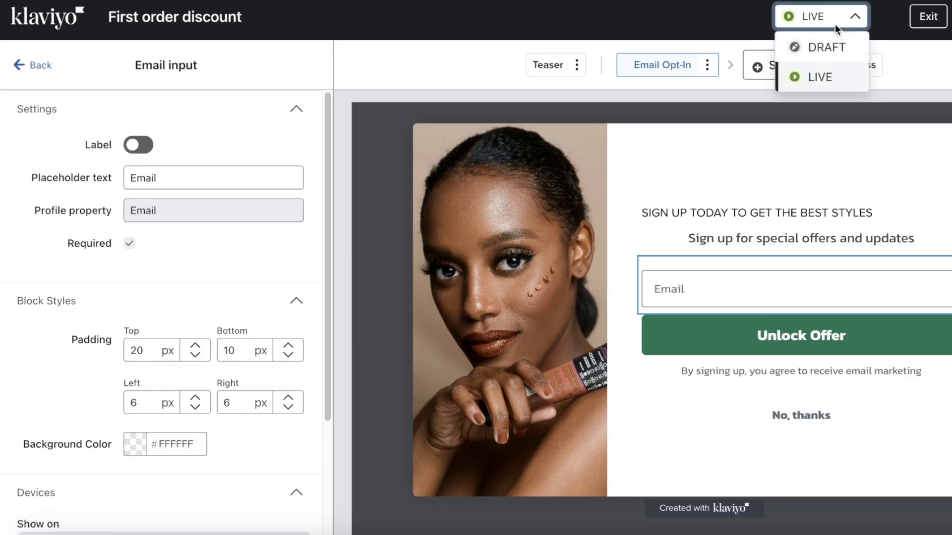
left_click(828, 115)
left_click(811, 209)
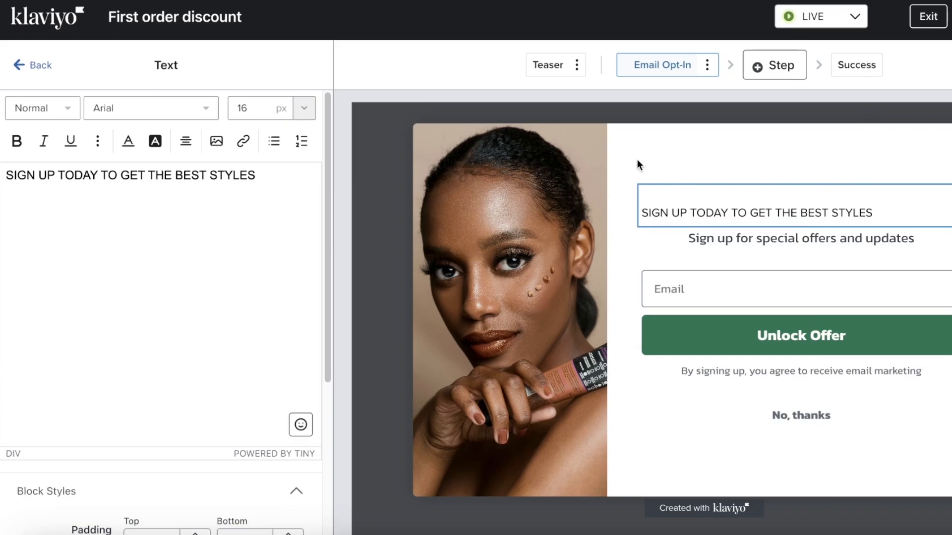
- Preview the Success step and Email Opt-In options, then exit, cancelling the A/B test
left_click(33, 65)
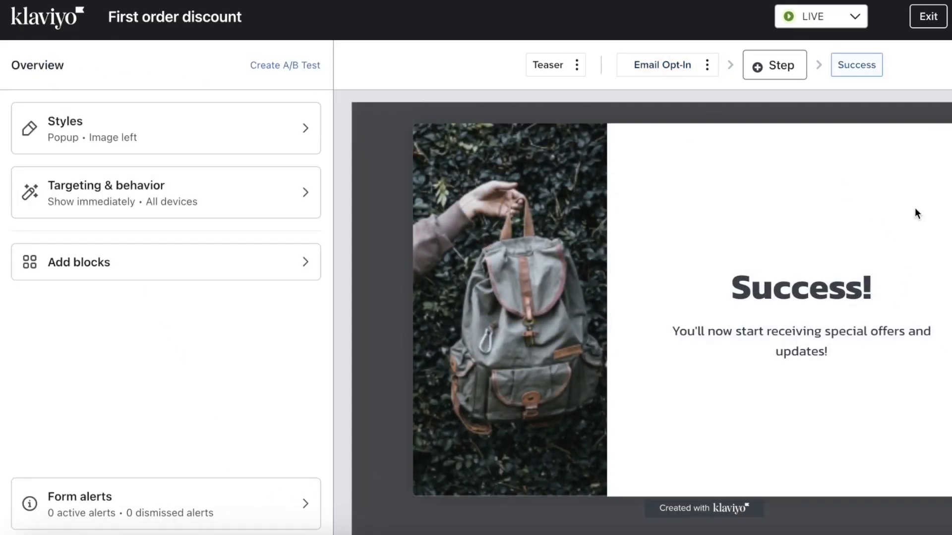
left_click(707, 65)
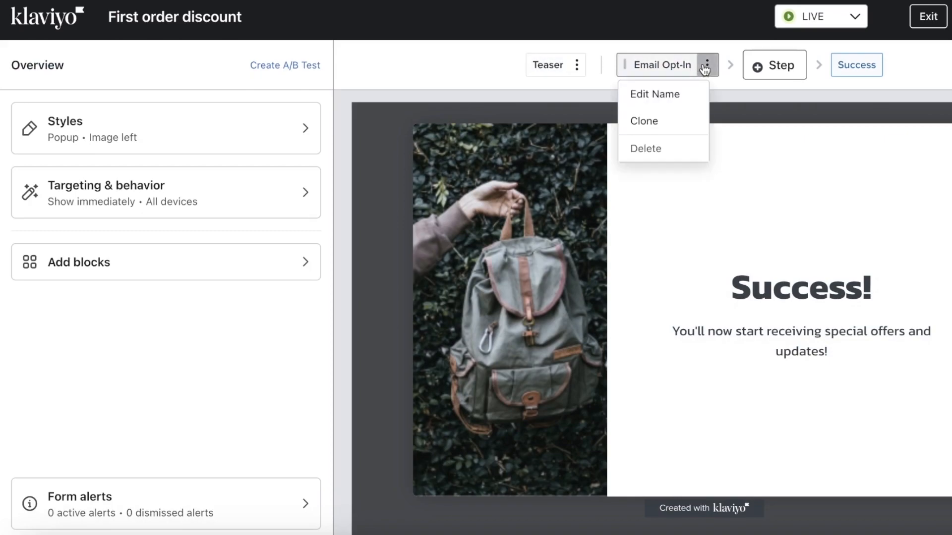
left_click(846, 75)
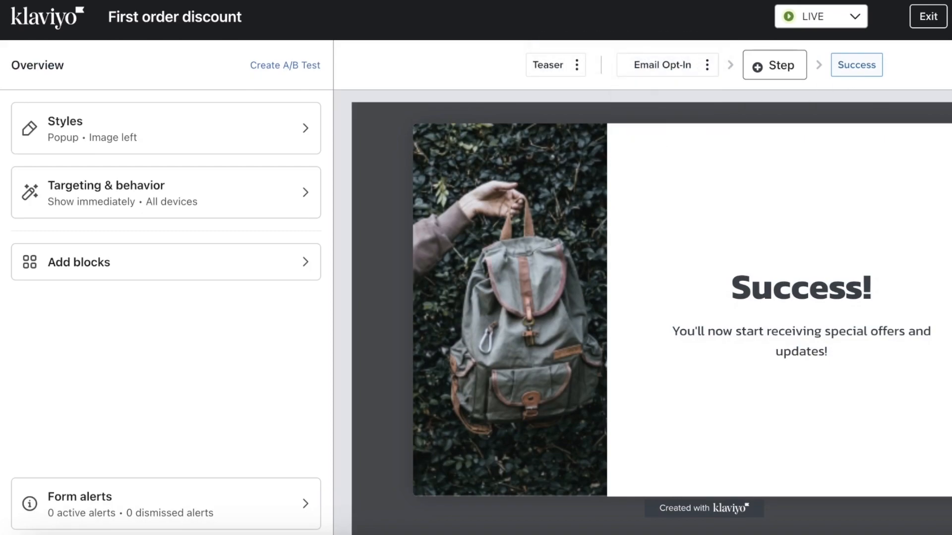
left_click(931, 18)
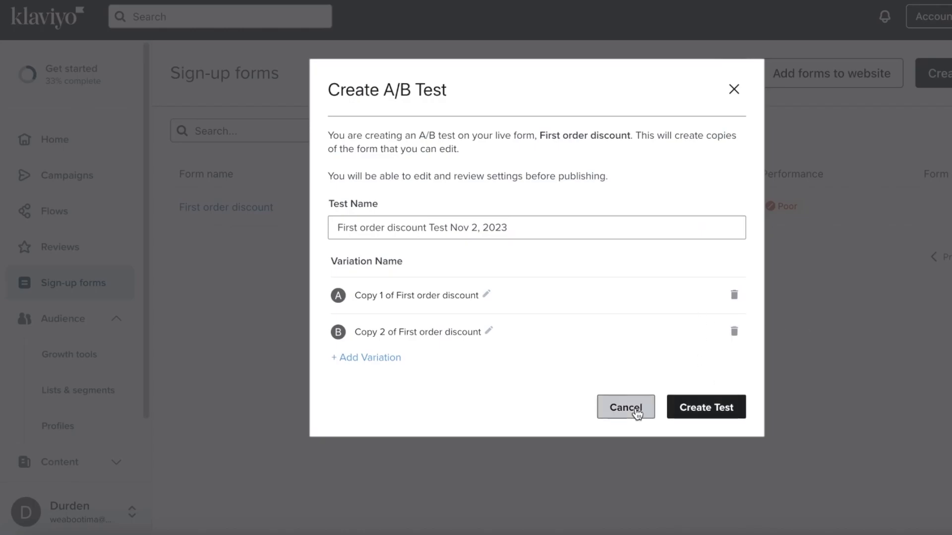
left_click(625, 408)
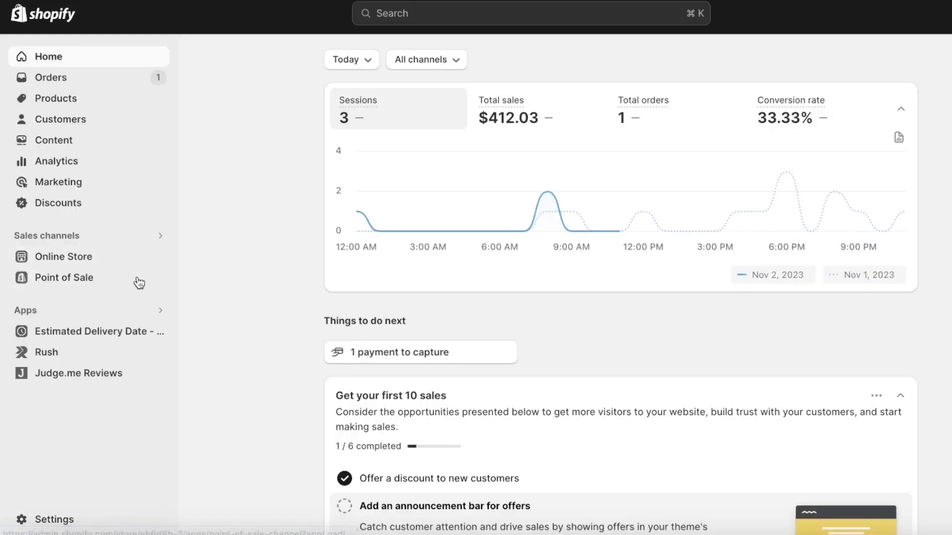
- Check that the Klaviyo sign-up popup appears on the live Durden storefront, then close it
left_click(155, 256)
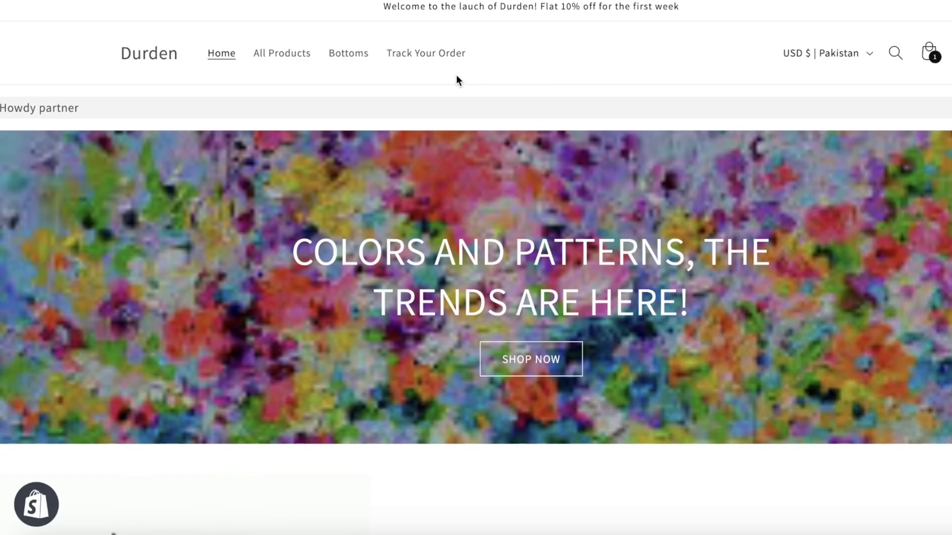
scroll(539, 177, "down", 20)
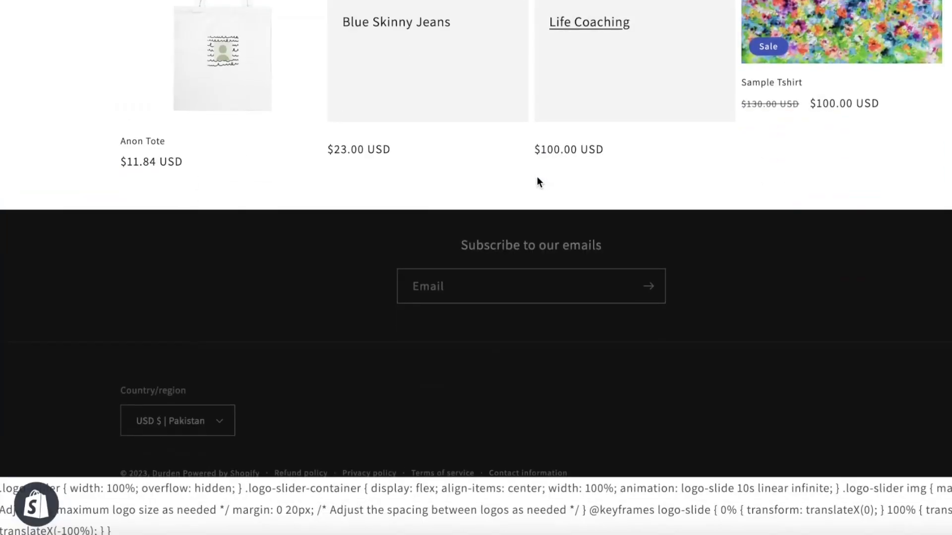
scroll(609, 39, "up", 13)
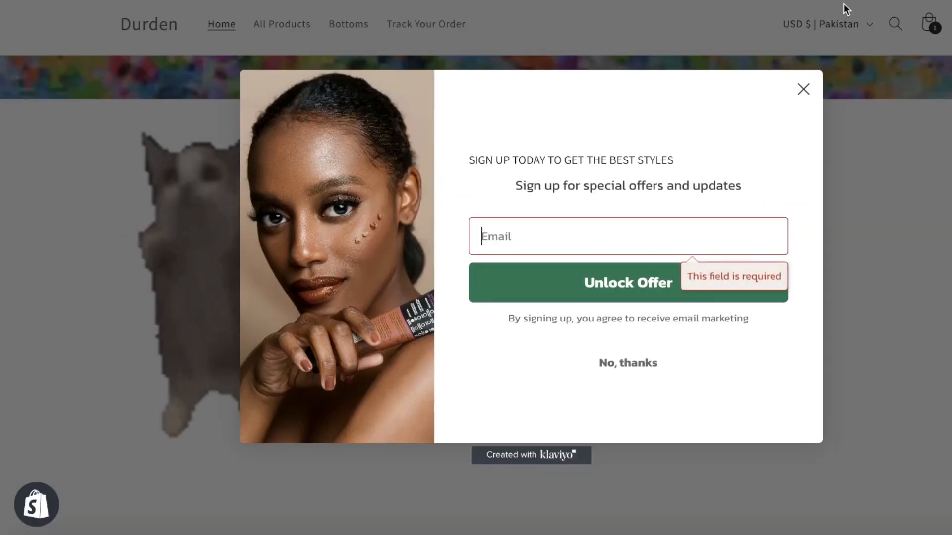
left_click(800, 90)
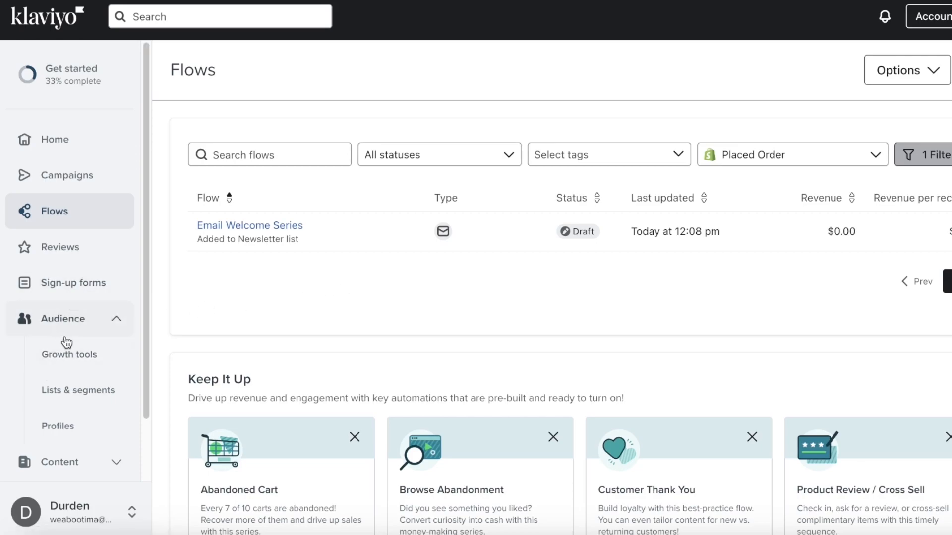
- Start a new segment from the Lists & segments page
left_click(91, 395)
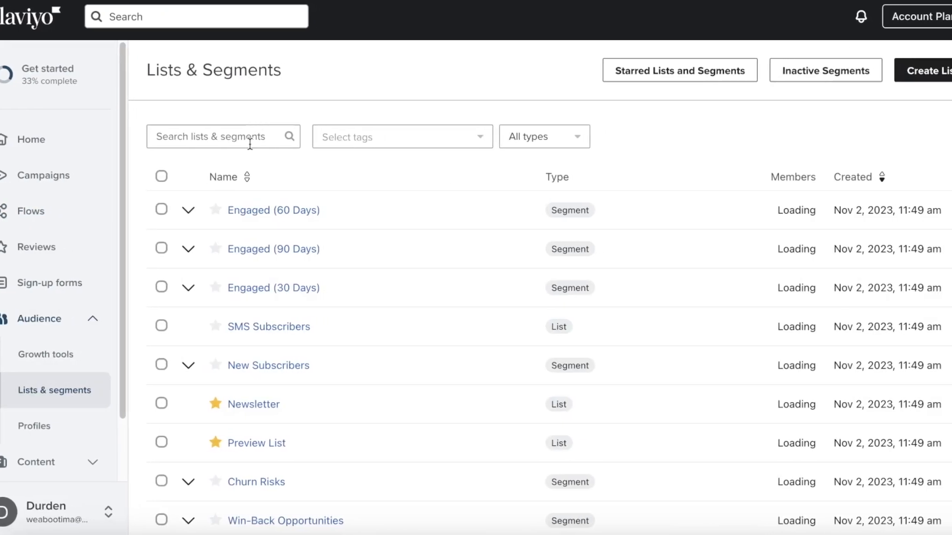
scroll(199, 158, "down", 5)
scroll(195, 267, "up", 5)
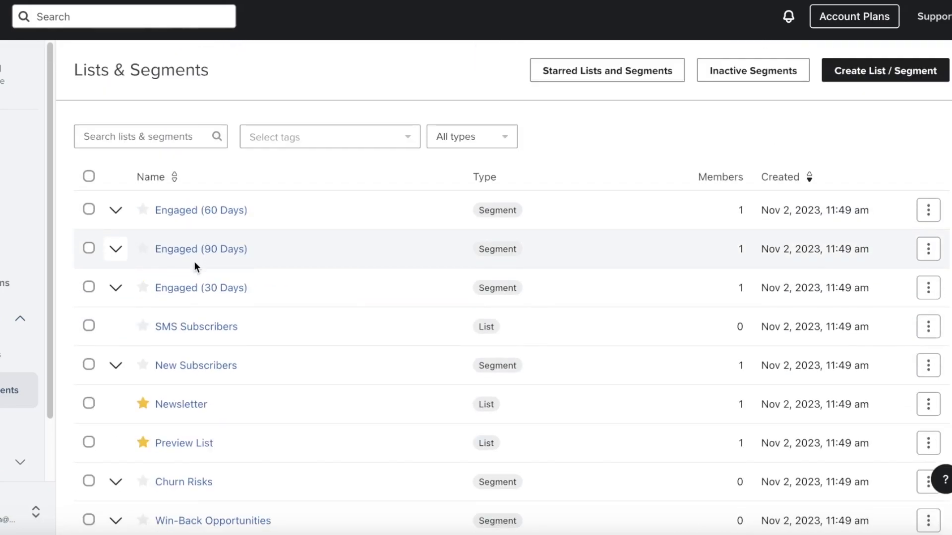
scroll(102, 233, "down", 5)
scroll(163, 233, "up", 5)
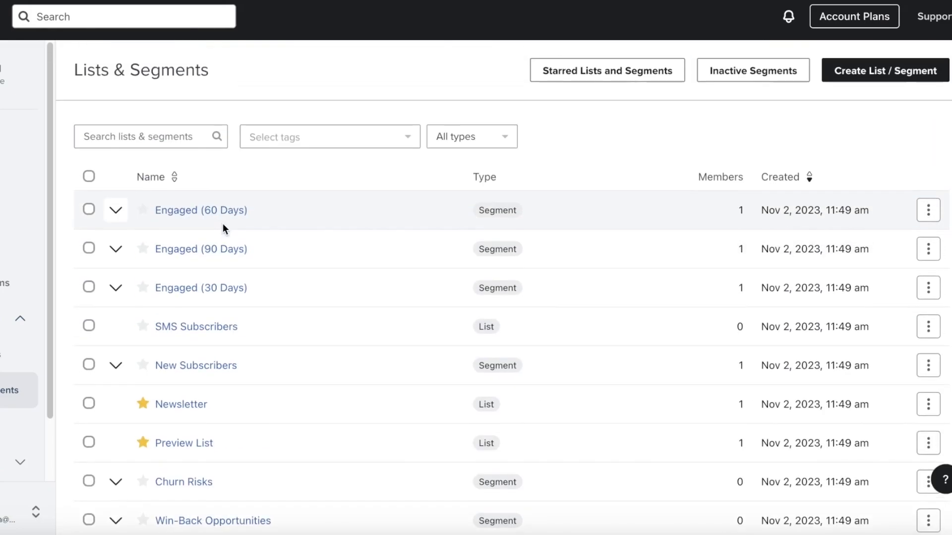
left_click(860, 84)
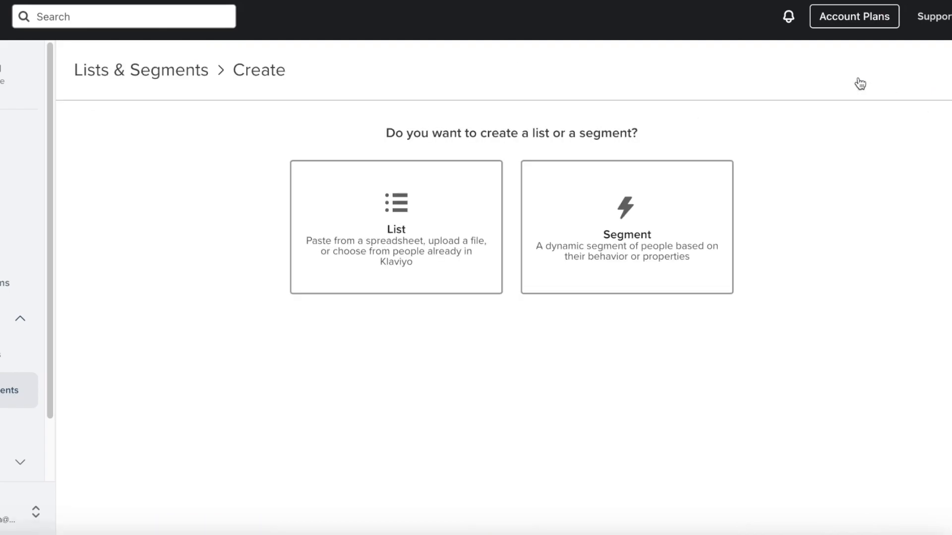
left_click(601, 244)
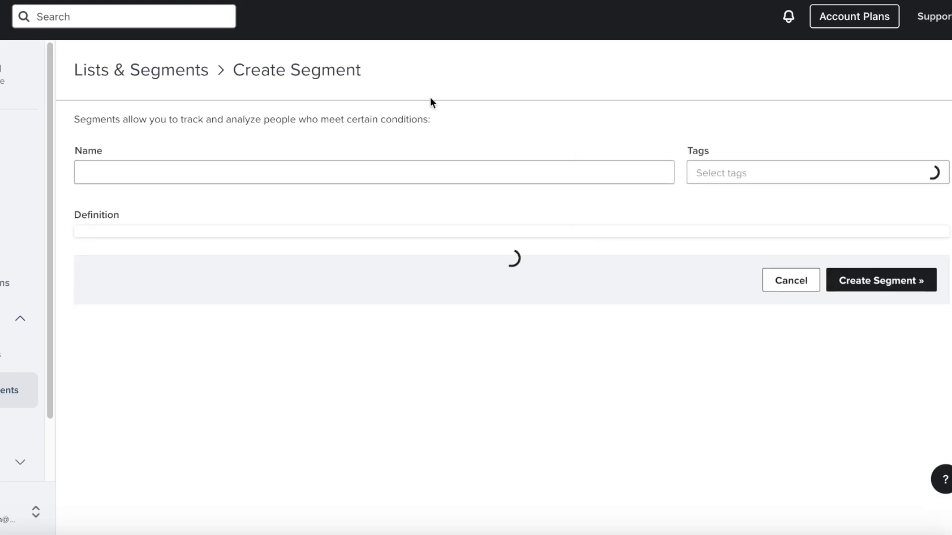
left_click(542, 275)
- Add a condition for people who opened an email in the last 30 days
left_click(344, 346)
scroll(288, 304, "down", 3)
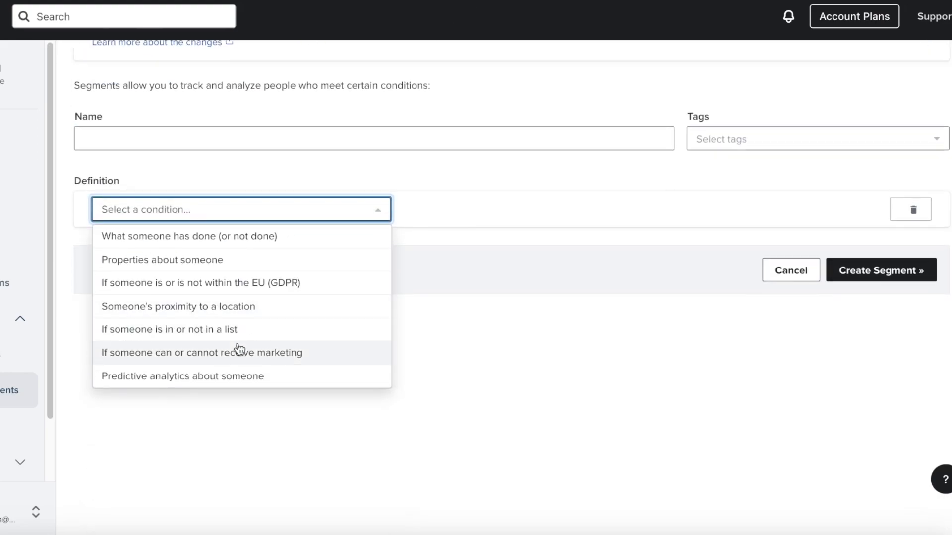
left_click(207, 238)
left_click(179, 133)
left_click(201, 216)
left_click(279, 182)
left_click(221, 241)
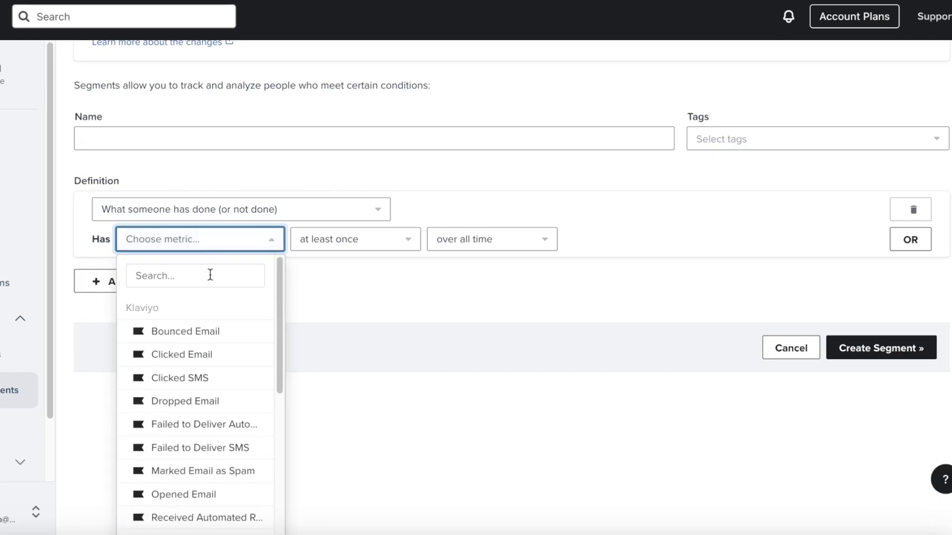
scroll(198, 318, "down", 2)
left_click(189, 437)
left_click(362, 241)
left_click(473, 247)
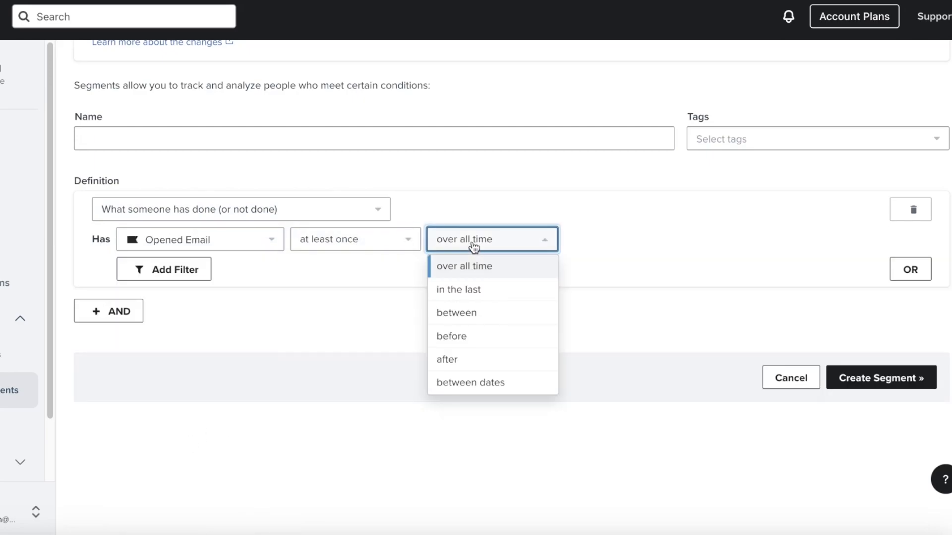
left_click(471, 290)
left_click(608, 242)
- Add an AND condition for people who placed an order in the last 30 days
left_click(98, 309)
left_click(132, 353)
left_click(164, 376)
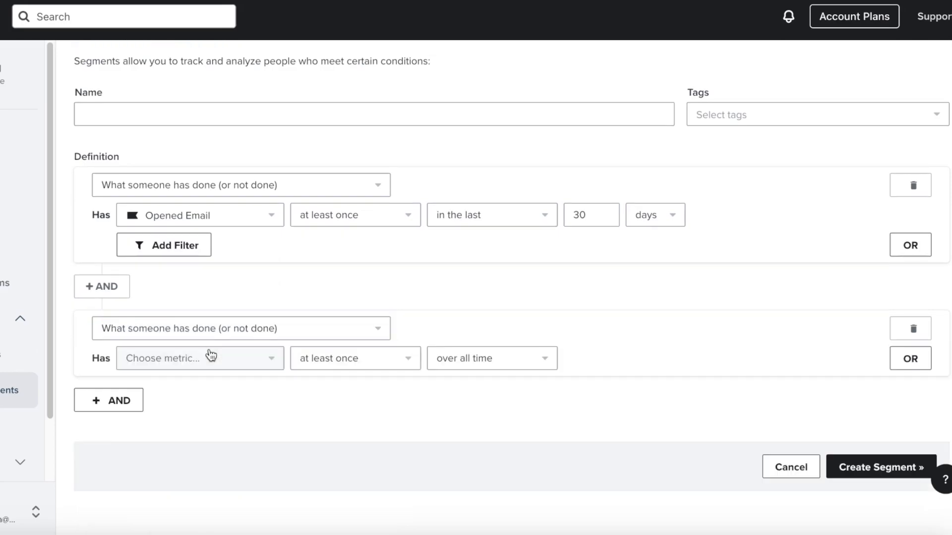
left_click(246, 361)
scroll(246, 364, "down", 3)
scroll(227, 368, "down", 10)
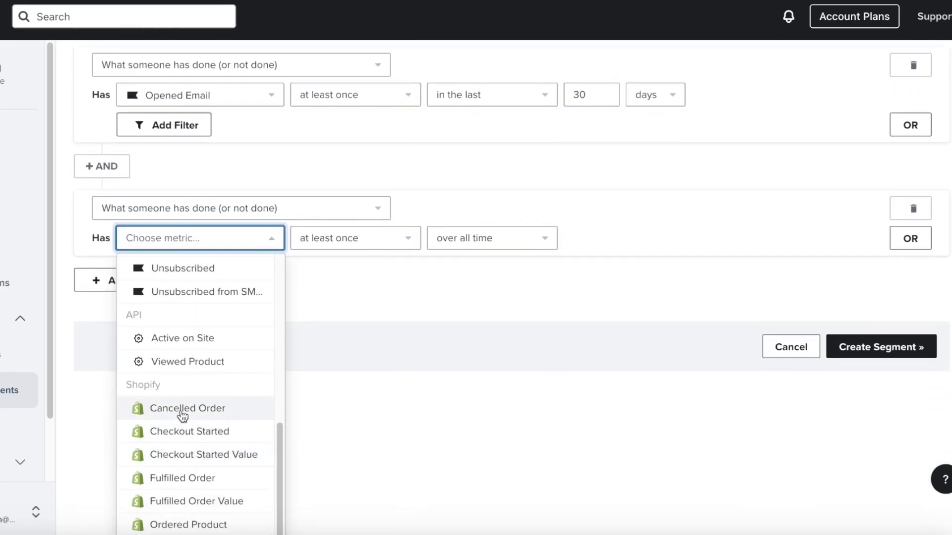
scroll(189, 451, "down", 3)
left_click(193, 467)
scroll(220, 328, "up", 5)
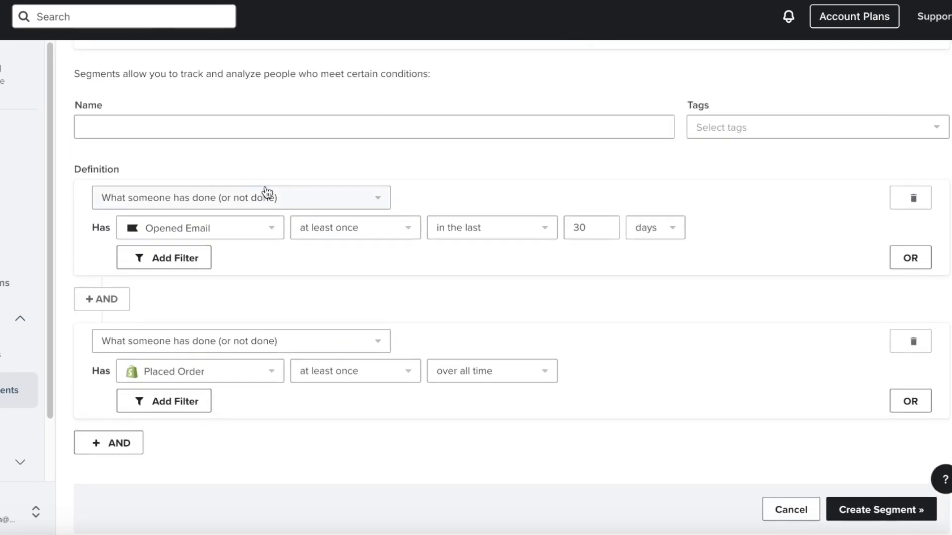
left_click(320, 376)
left_click(315, 374)
left_click(508, 377)
left_click(508, 377)
left_click(508, 376)
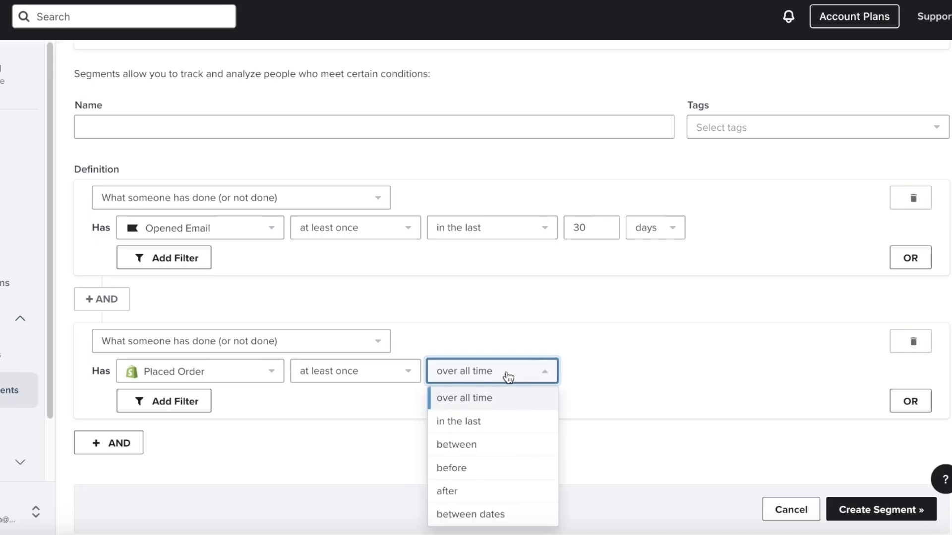
left_click(497, 421)
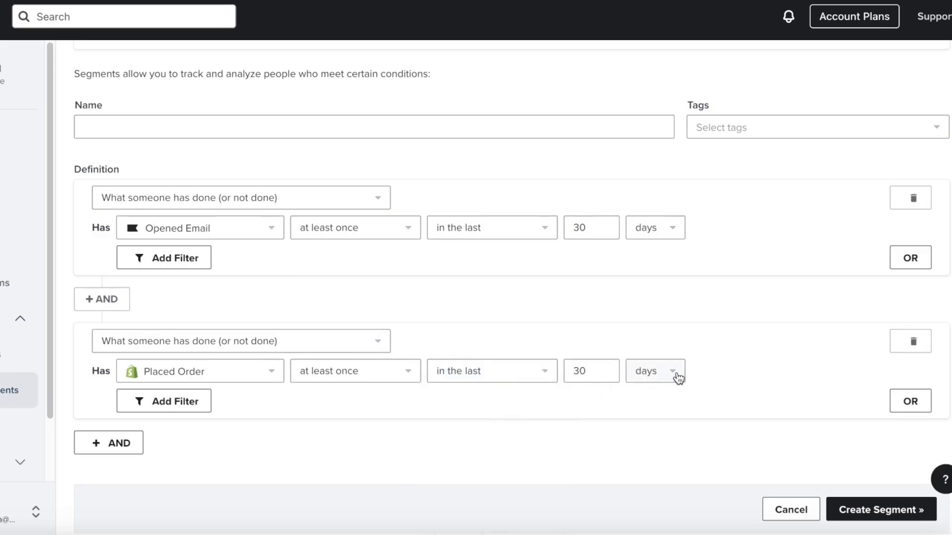
- Try to save the new segment with Create Segment
scroll(679, 380, "down", 4)
left_click(849, 340)
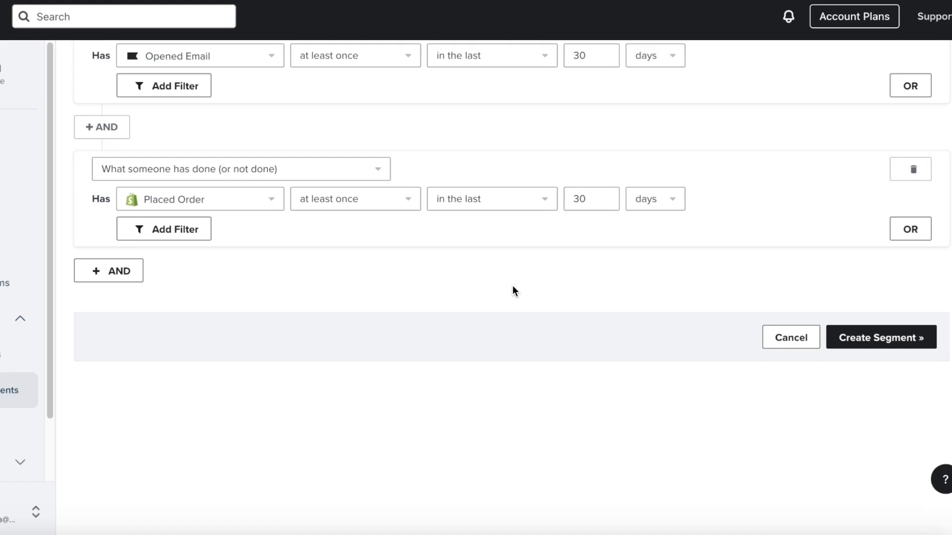
left_click(877, 340)
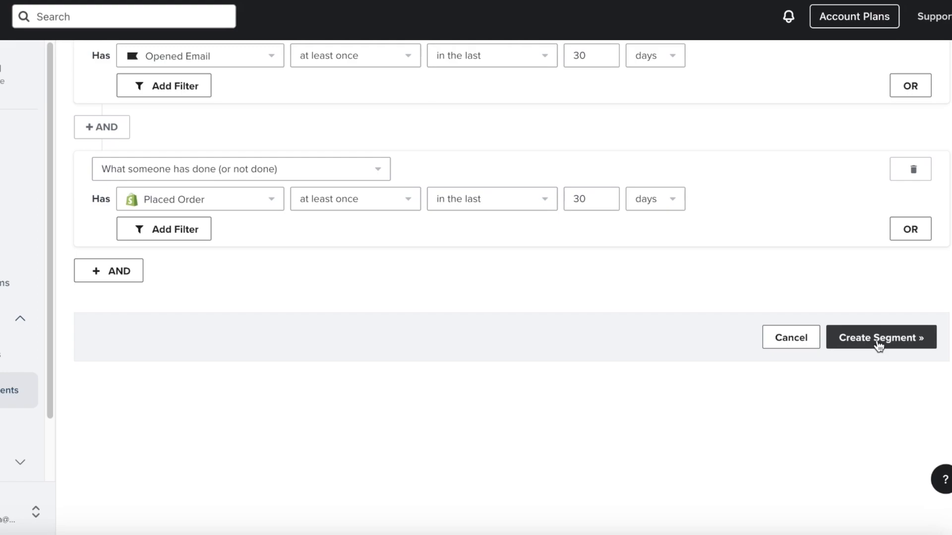
left_click(878, 342)
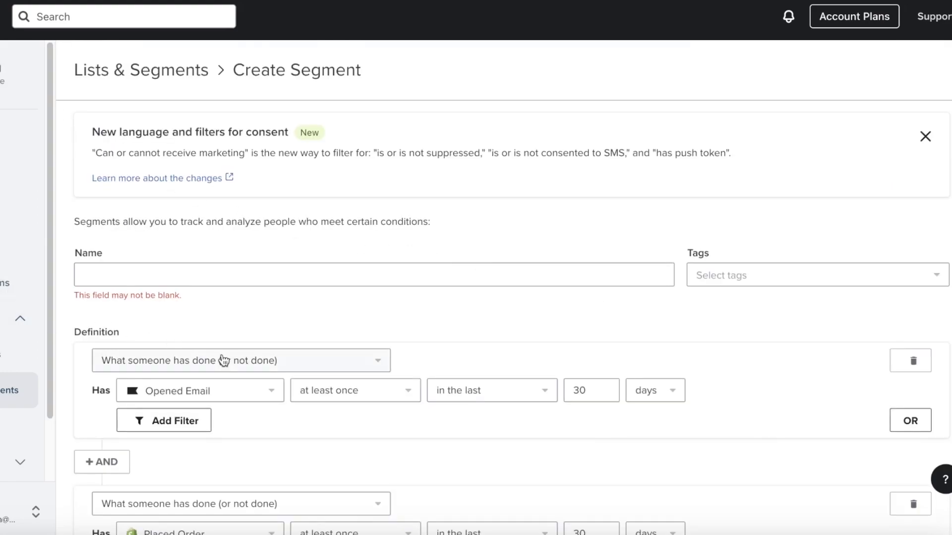
- Name the segment 'POTENTIAL CUSTOMERS', save it, and go to the Campaigns list
scroll(202, 248, "down", 1)
left_click(208, 271)
type("POTENTIAL")
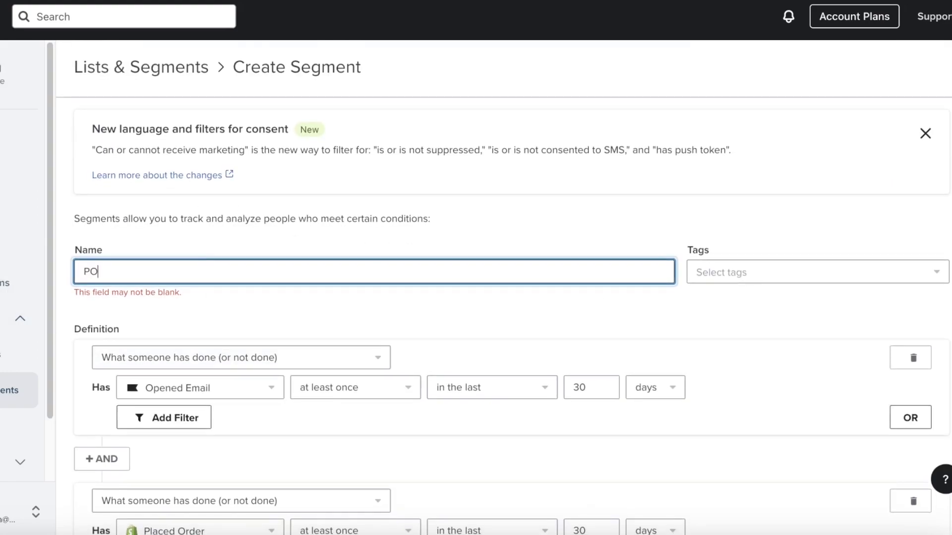
type(" CUSTO")
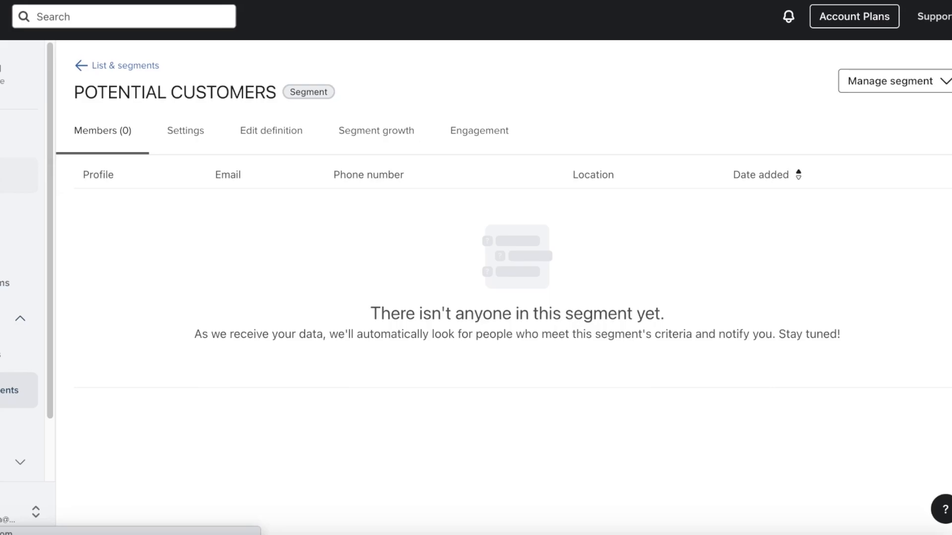
left_click(19, 175)
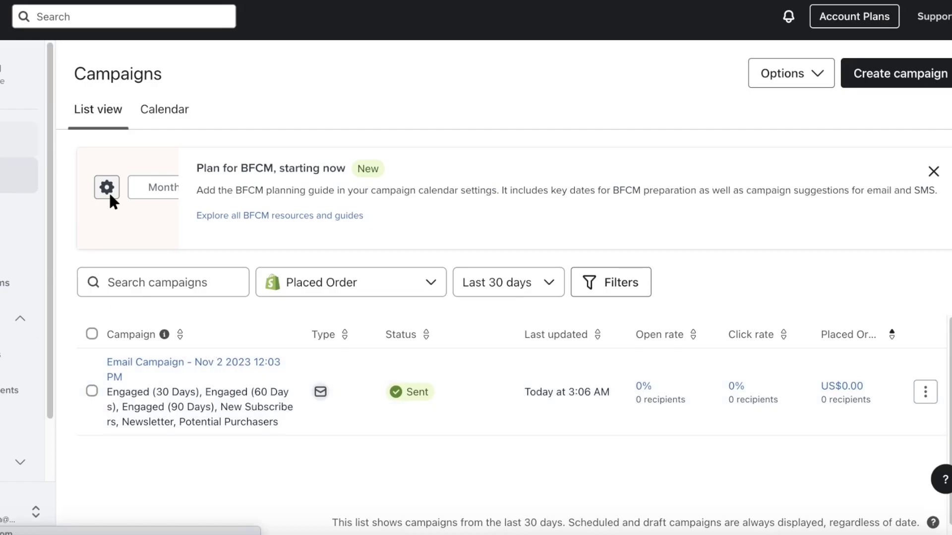
- Review the home dashboard's business summary: $586.03 total revenue and $0.00 attributed revenue
left_click(18, 140)
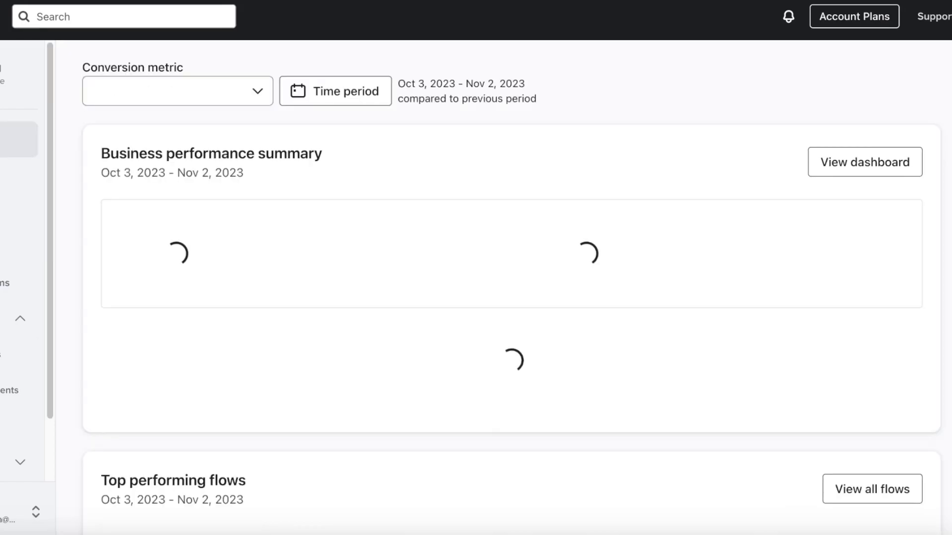
scroll(348, 251, "down", 6)
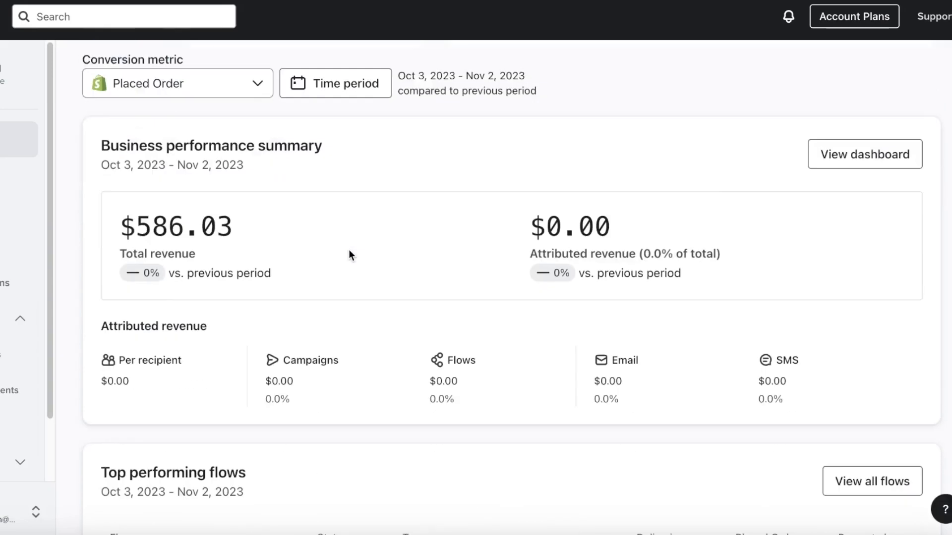
scroll(346, 255, "up", 4)
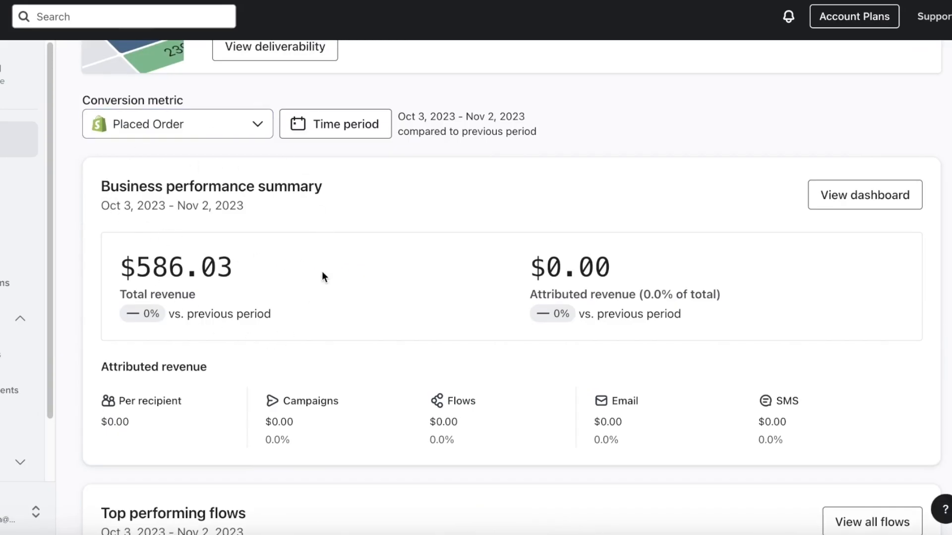
scroll(313, 286, "down", 1)
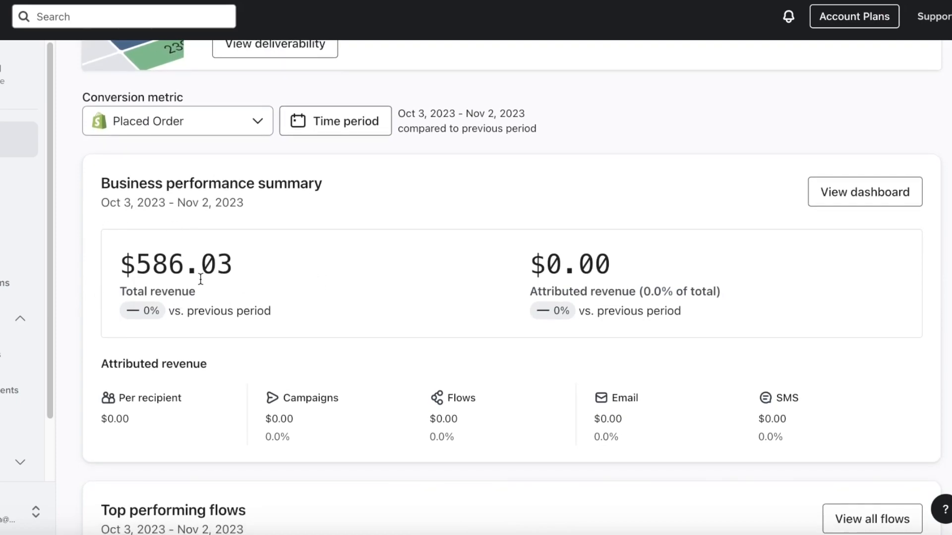
scroll(201, 275, "down", 2)
left_click_drag(103, 258, 831, 343)
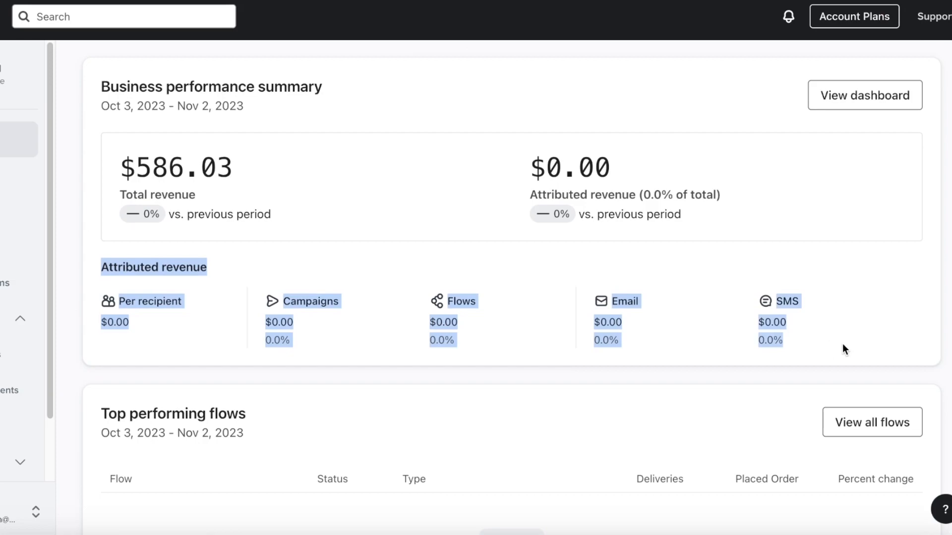
left_click(838, 336)
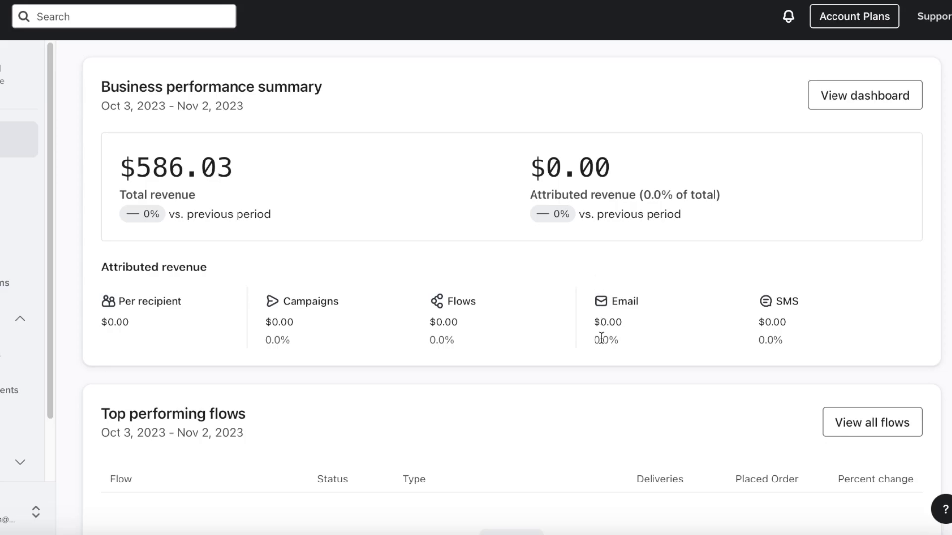
scroll(781, 381, "down", 5)
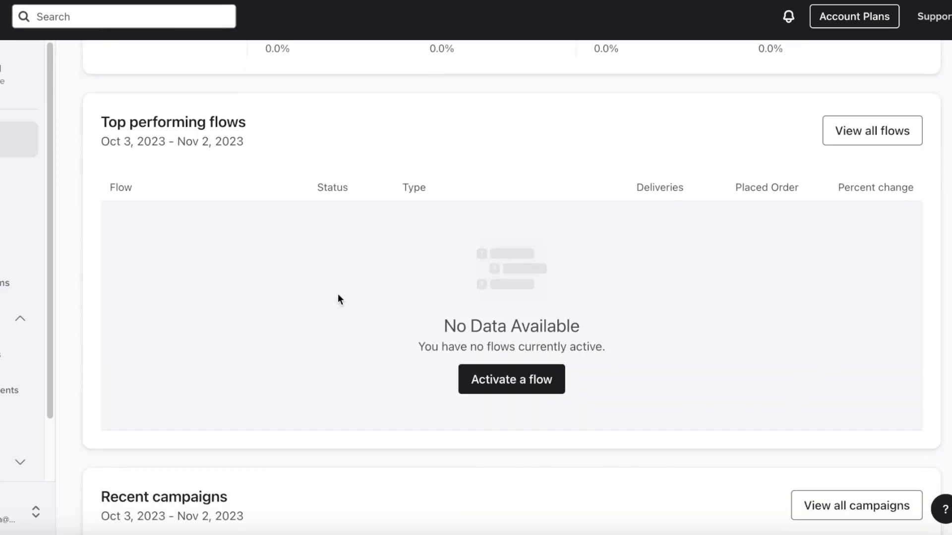
scroll(446, 186, "down", 3)
scroll(452, 190, "up", 8)
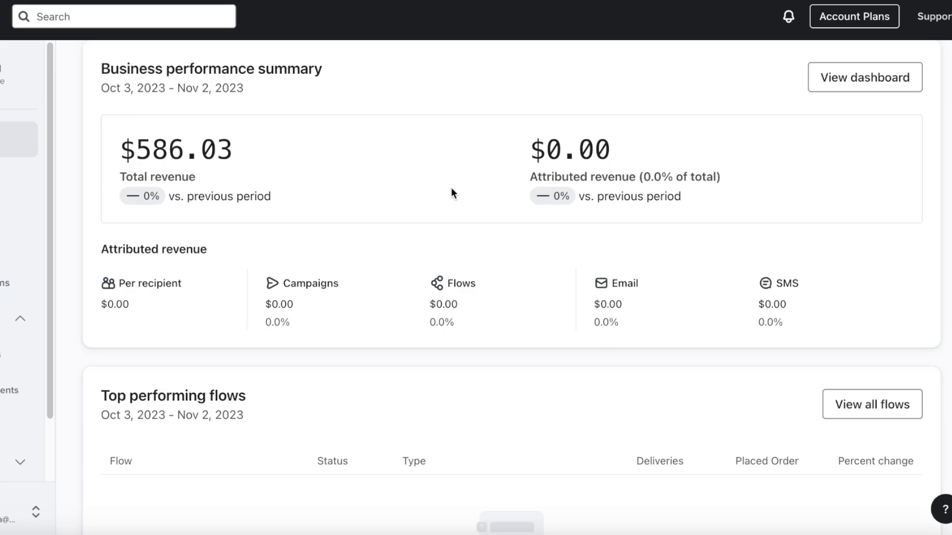
scroll(198, 304, "down", 8)
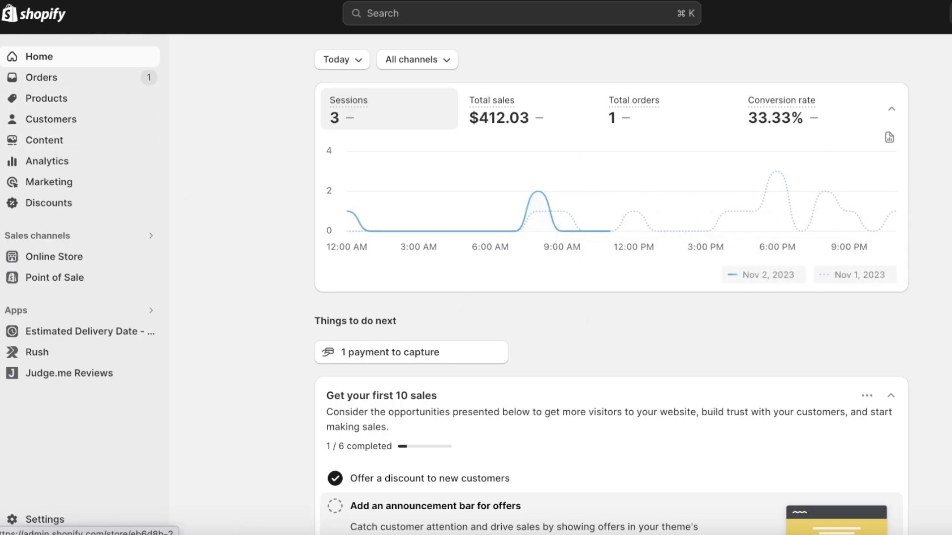
- Open the Klaviyo: Email Marketing & SMS app page in Shopify's Apps and sales channels settings
scroll(317, 319, "down", 5)
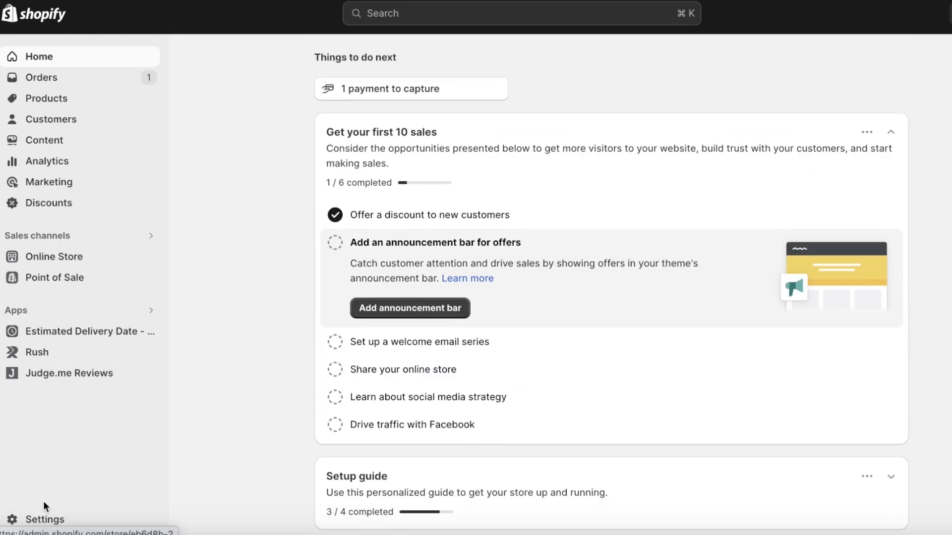
left_click(43, 517)
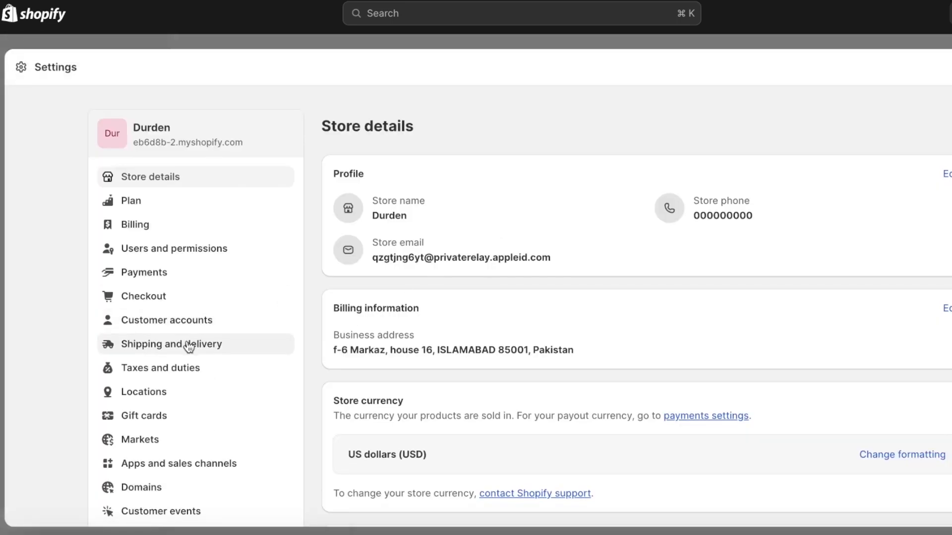
scroll(166, 525, "down", 10)
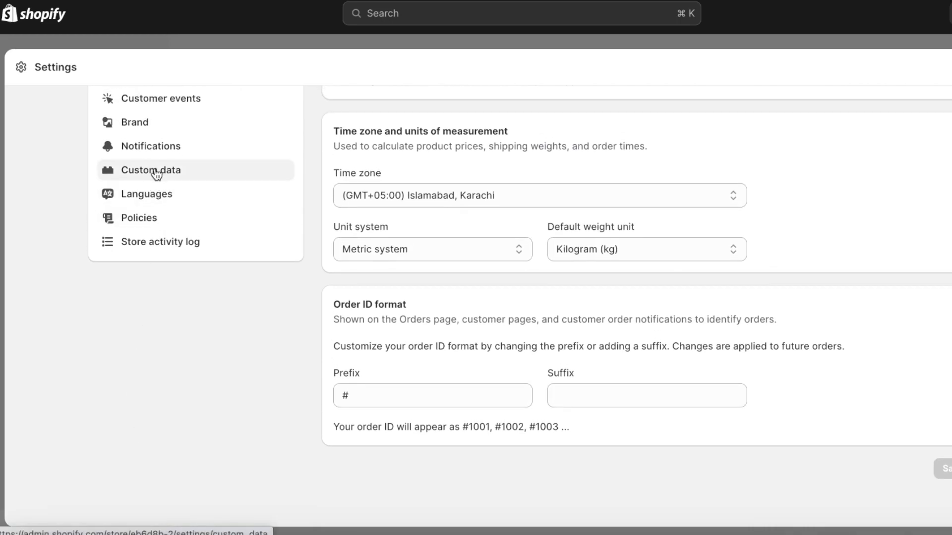
scroll(154, 199, "up", 3)
left_click(132, 182)
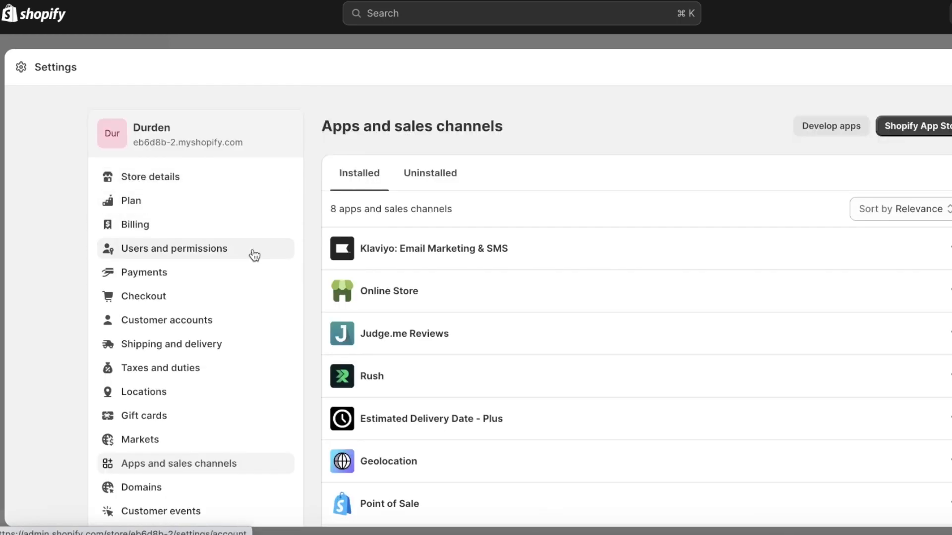
left_click(393, 268)
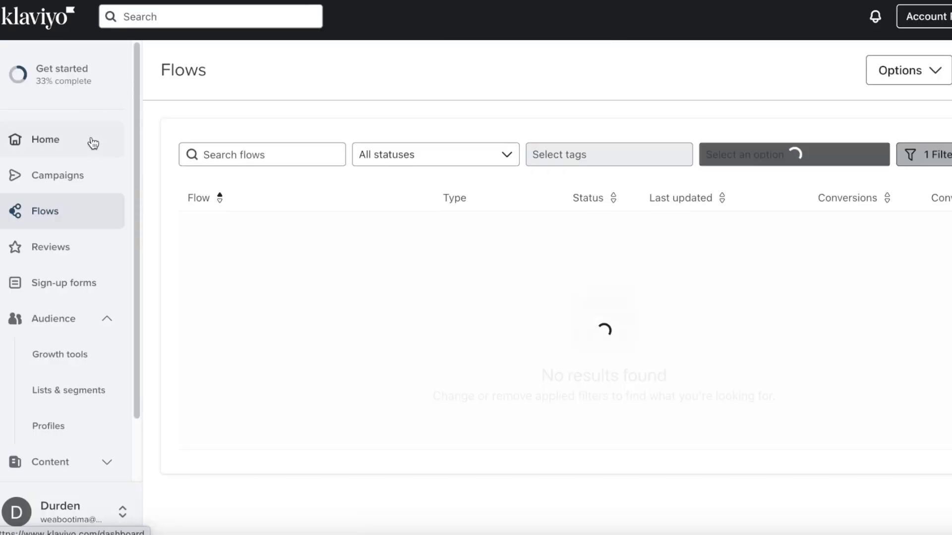
- Browse the Analytics dashboards list from the Klaviyo home page
left_click(44, 287)
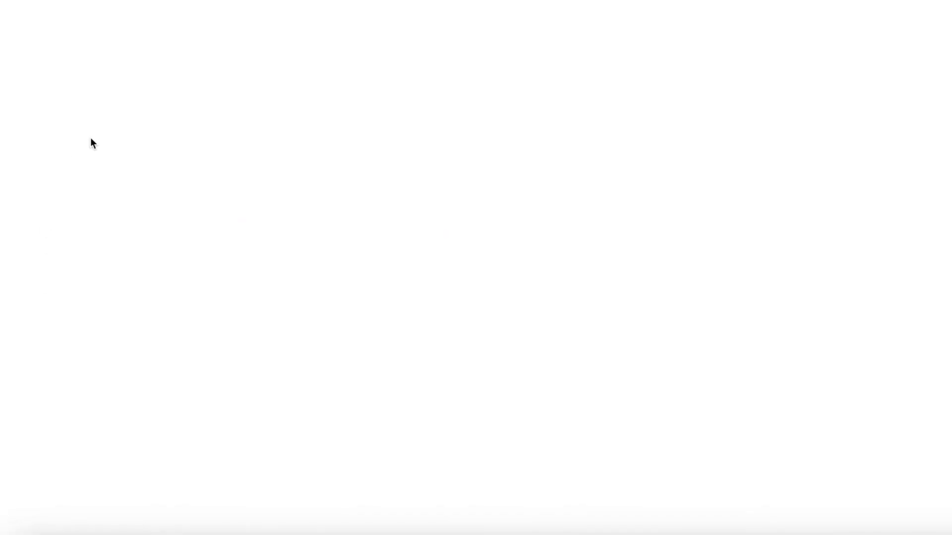
scroll(89, 164, "down", 3)
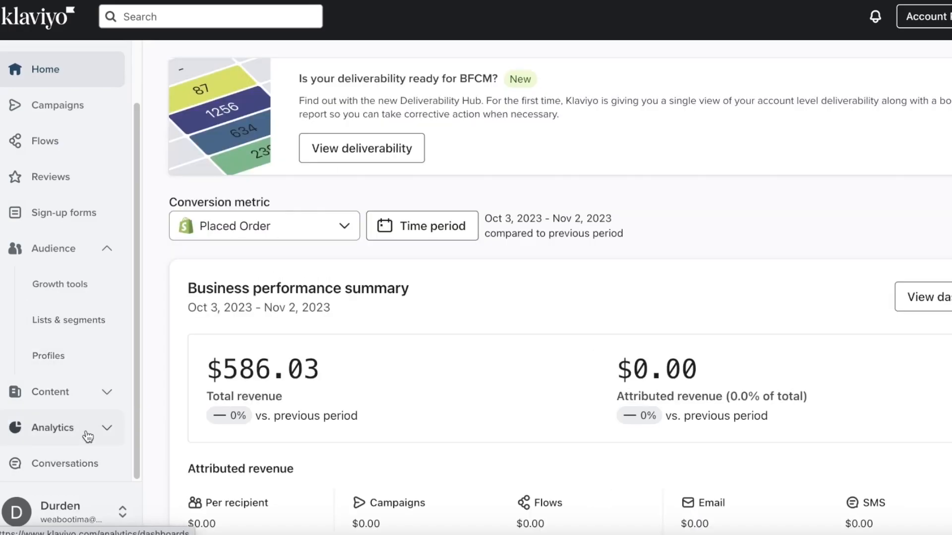
left_click(75, 427)
scroll(79, 421, "down", 5)
left_click(22, 262)
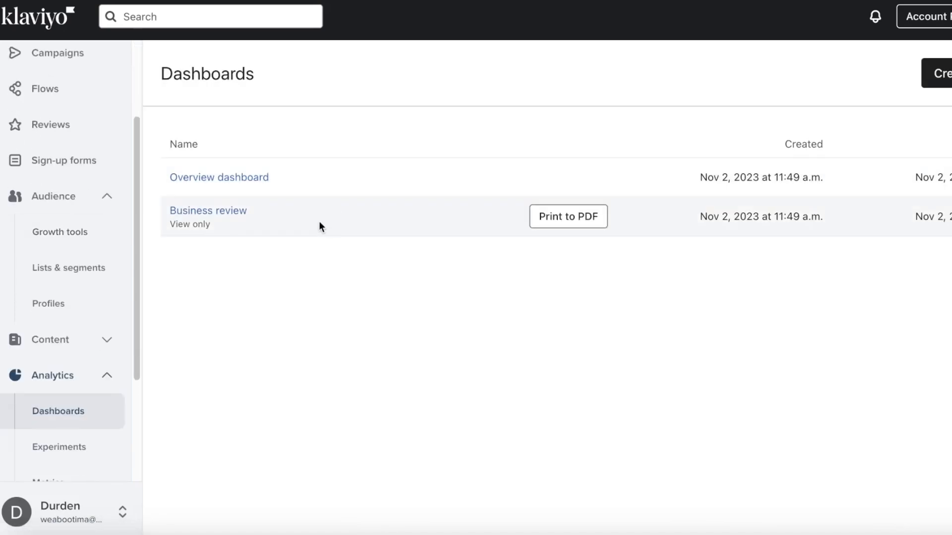
scroll(80, 357, "down", 3)
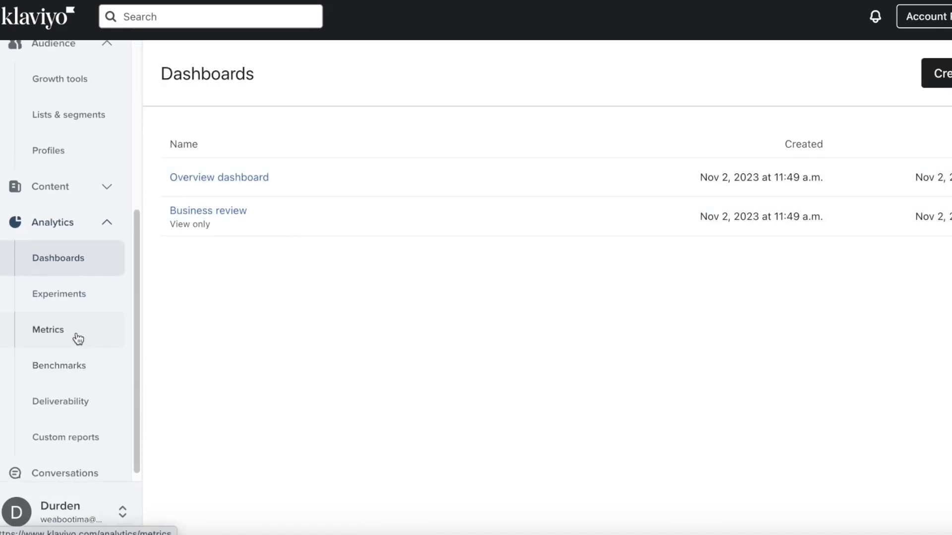
- View the Fulfilled Order metric chart
left_click(71, 347)
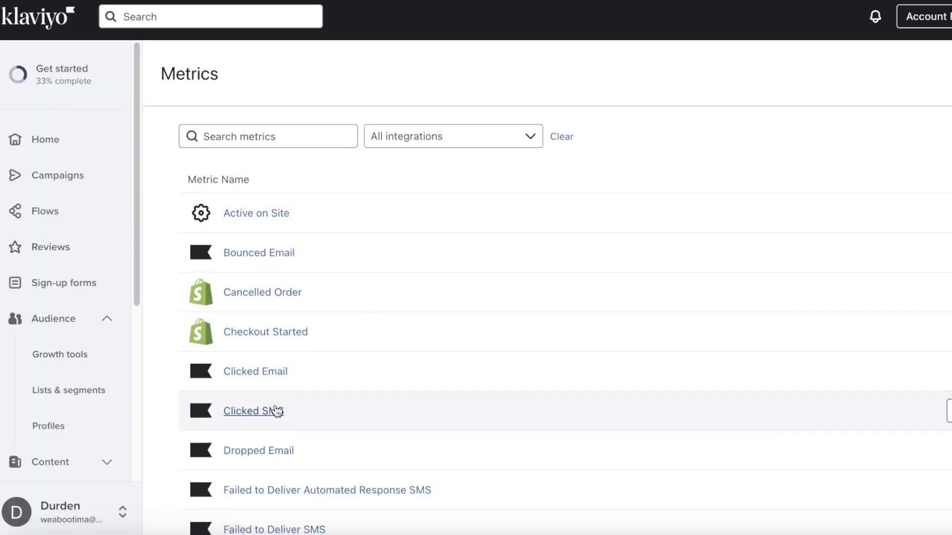
scroll(262, 361, "down", 5)
left_click(246, 248)
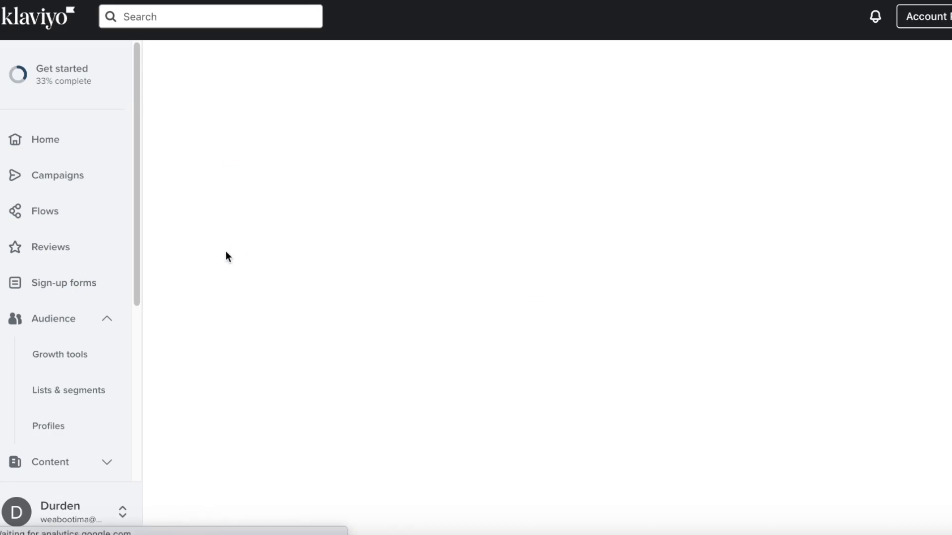
scroll(58, 368, "down", 1)
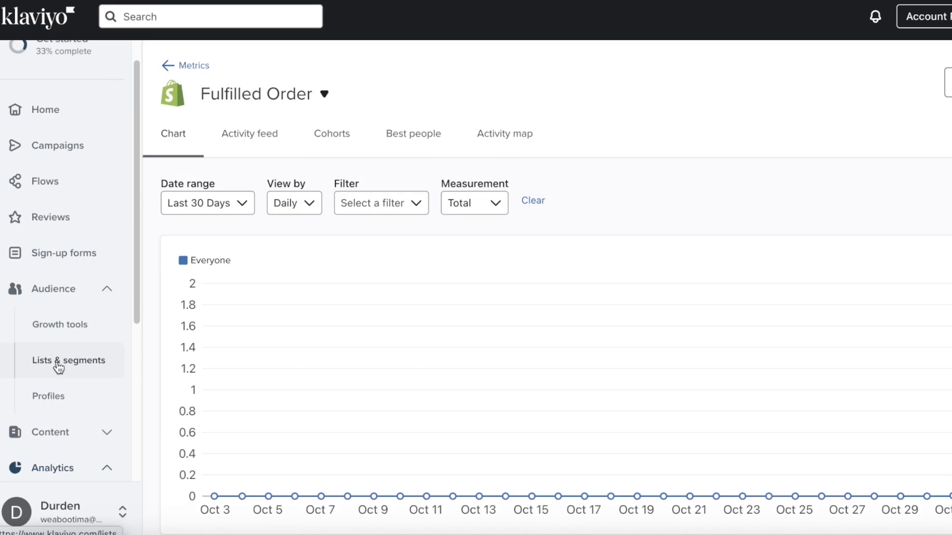
scroll(75, 366, "down", 5)
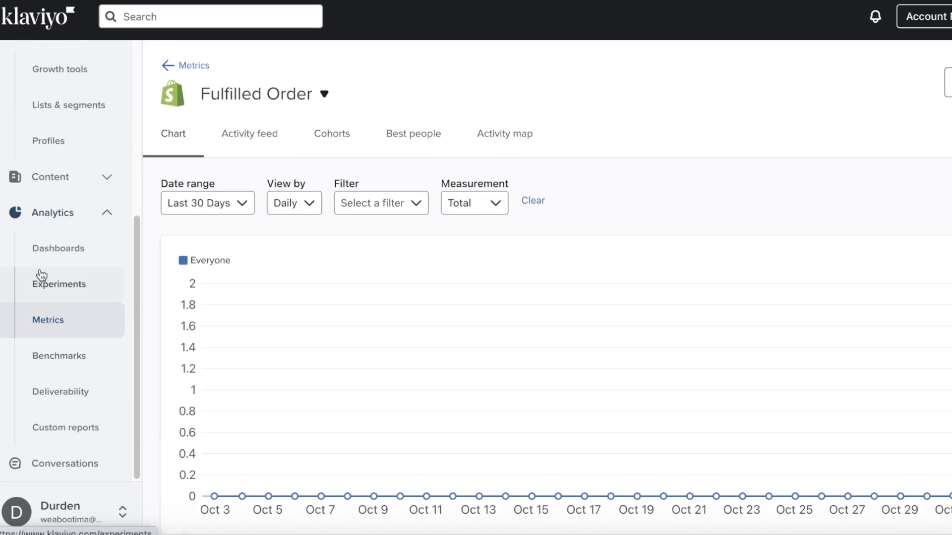
- Look at Experiments, return to Klaviyo home, and close Shopify's store settings
left_click(40, 275)
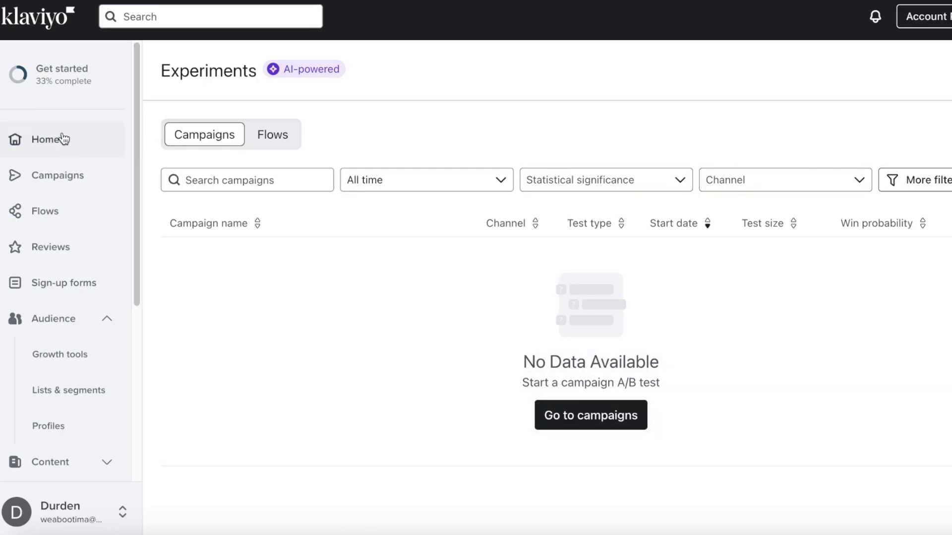
left_click(61, 139)
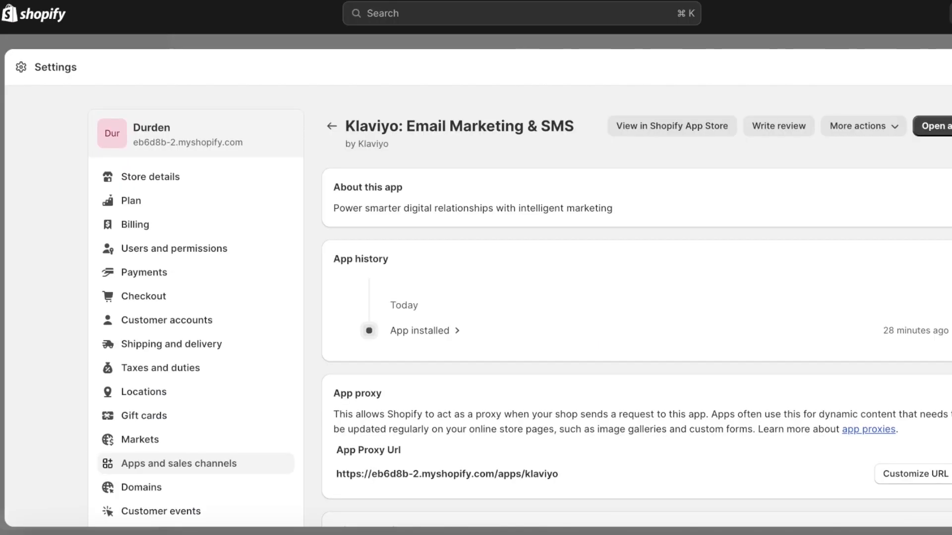
key("Escape")
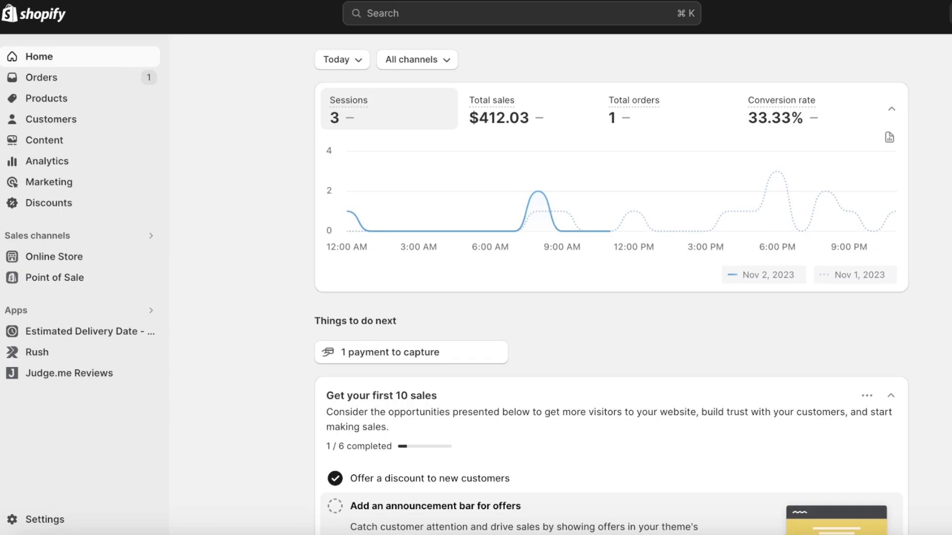